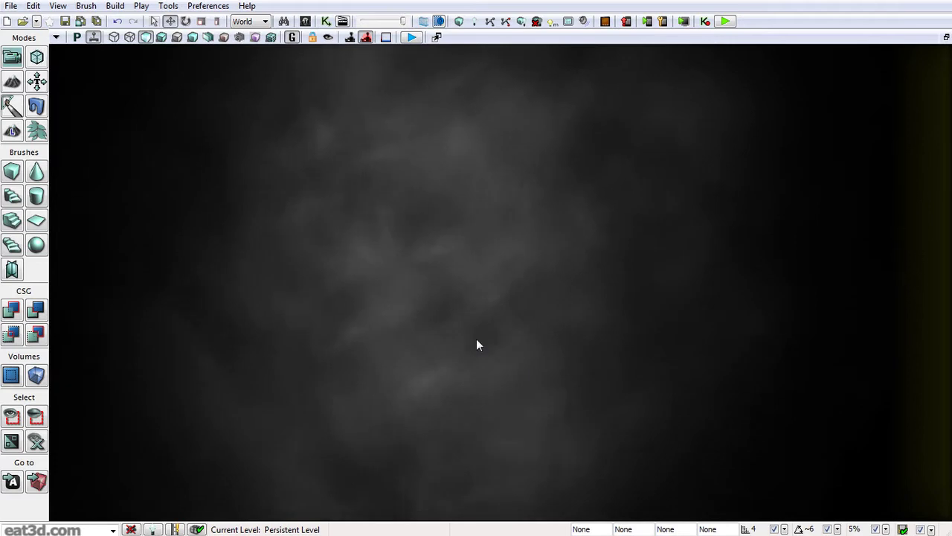
Step: Connect the Add node that combines the smoke layers to the Emissive channel of EsmokeMat02
drag(528, 352, 529, 387)
mouse_move(453, 316)
mouse_down()
mouse_move(453, 297)
mouse_move(453, 316)
mouse_up()
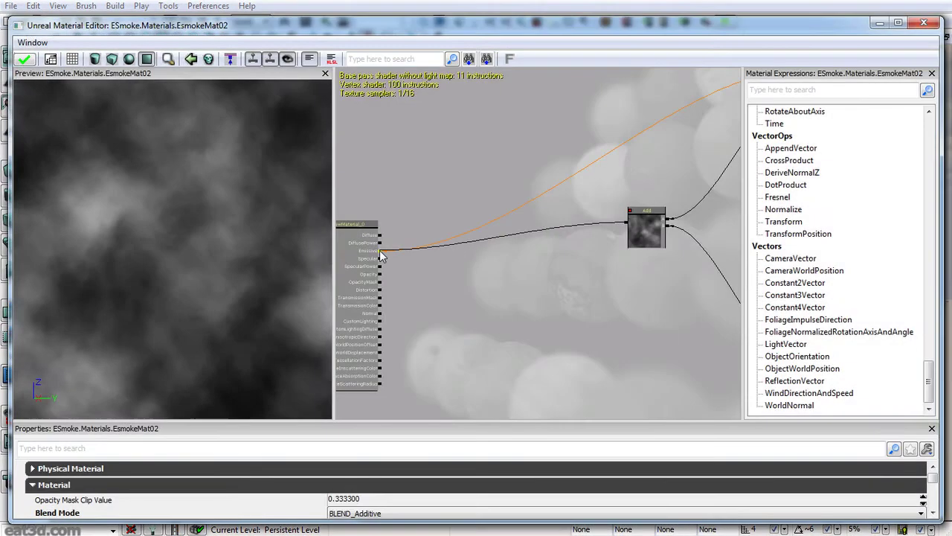
drag(381, 251, 380, 251)
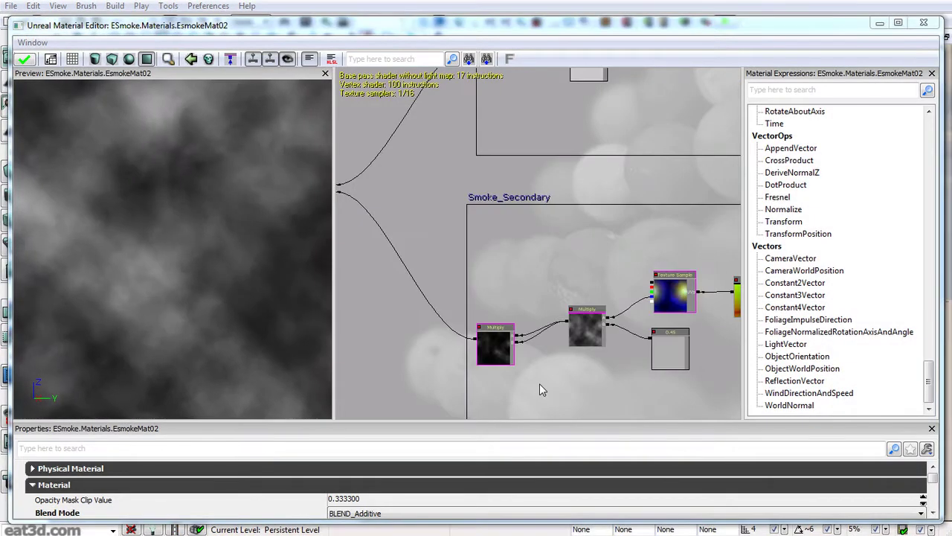
Step: Select all nodes of the Smoke_Secondary group and place a duplicate of the network below it
scroll(525, 226, down, 4)
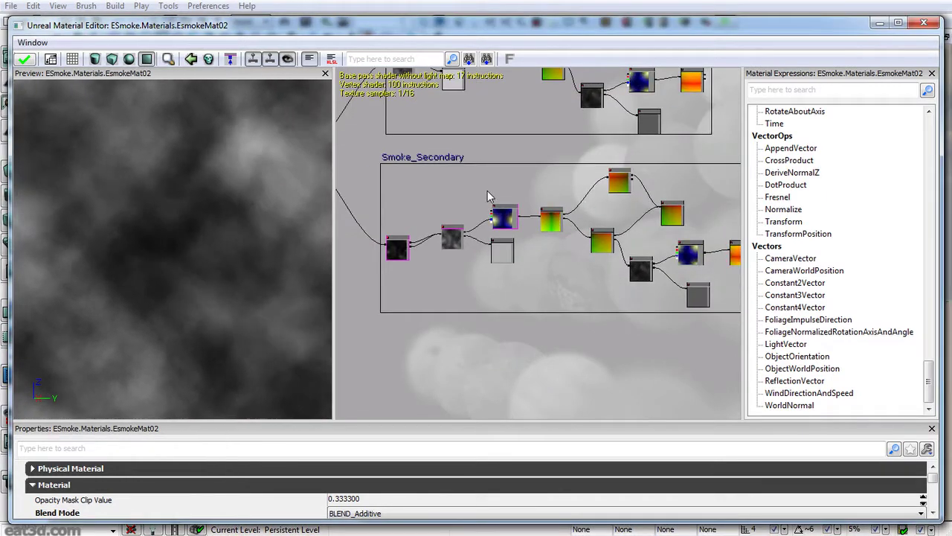
drag(497, 199, 446, 214)
ctrl+alt+drag(352, 181, 695, 325)
scroll(633, 283, up, 2)
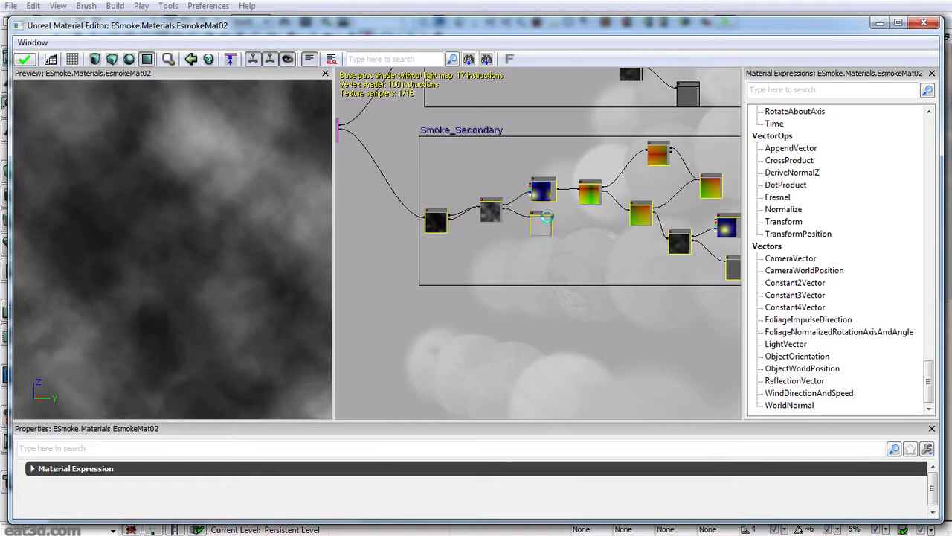
ctrl+drag(552, 201, 554, 360)
drag(670, 306, 531, 279)
Step: Set the duplicated upper panner's Speed X to 0.1 and Speed Y to -0.1
click(534, 289)
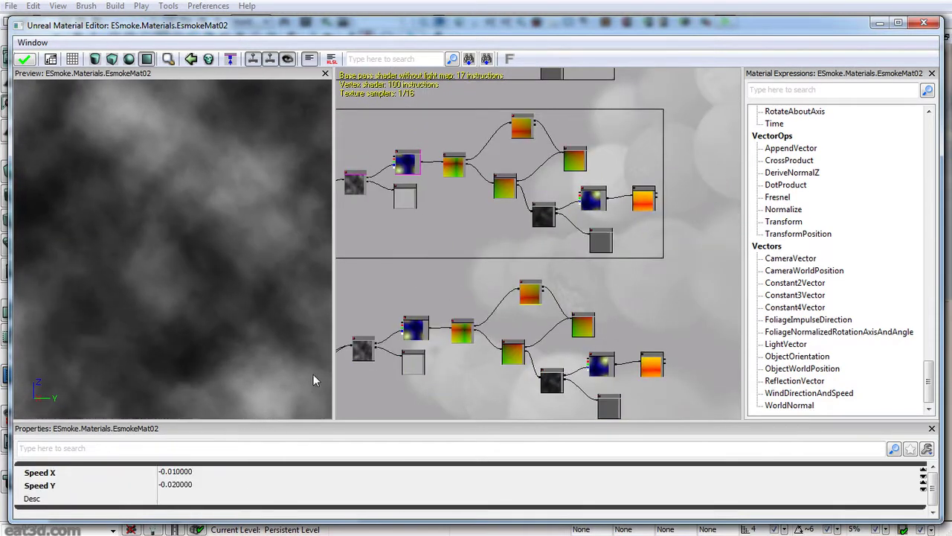
click(251, 474)
text(.1)
key(Tab)
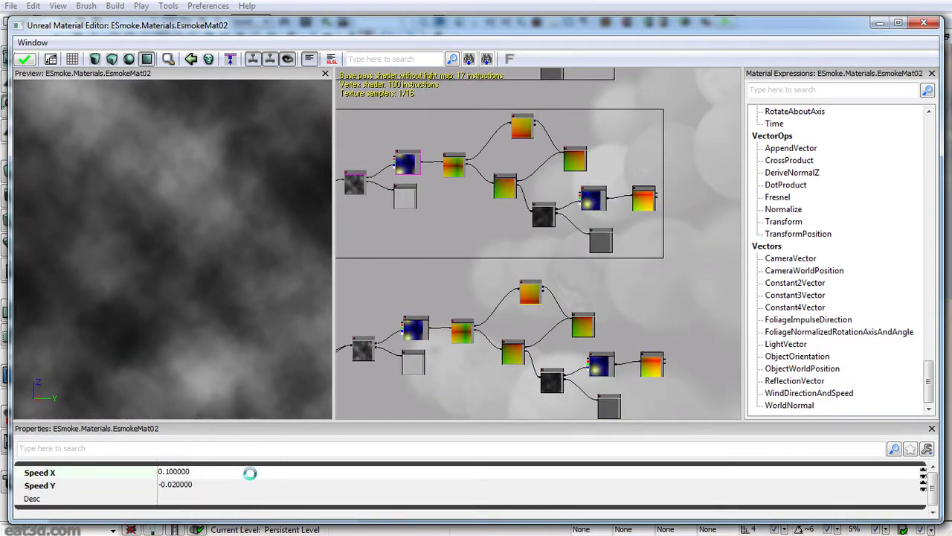
text(-.1)
key(Return)
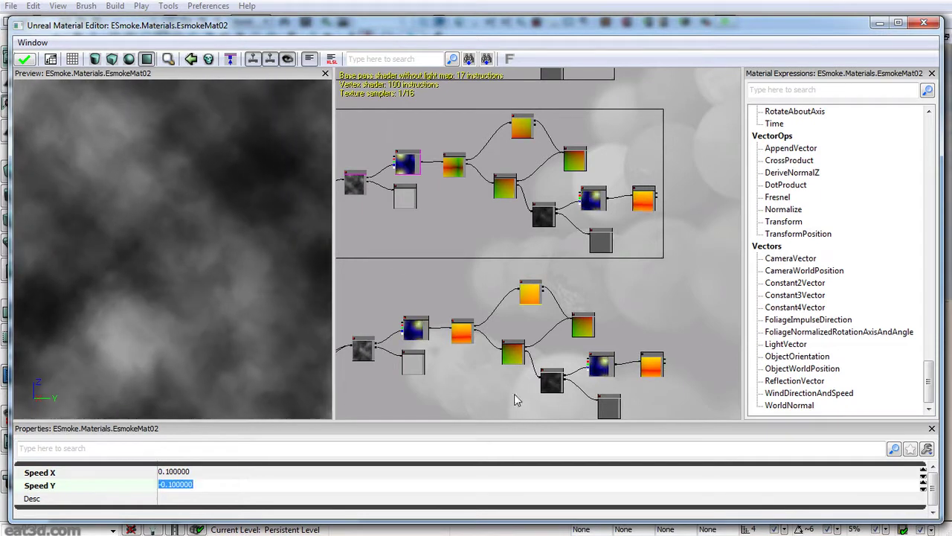
drag(612, 403, 610, 314)
scroll(611, 314, up, 3)
click(611, 315)
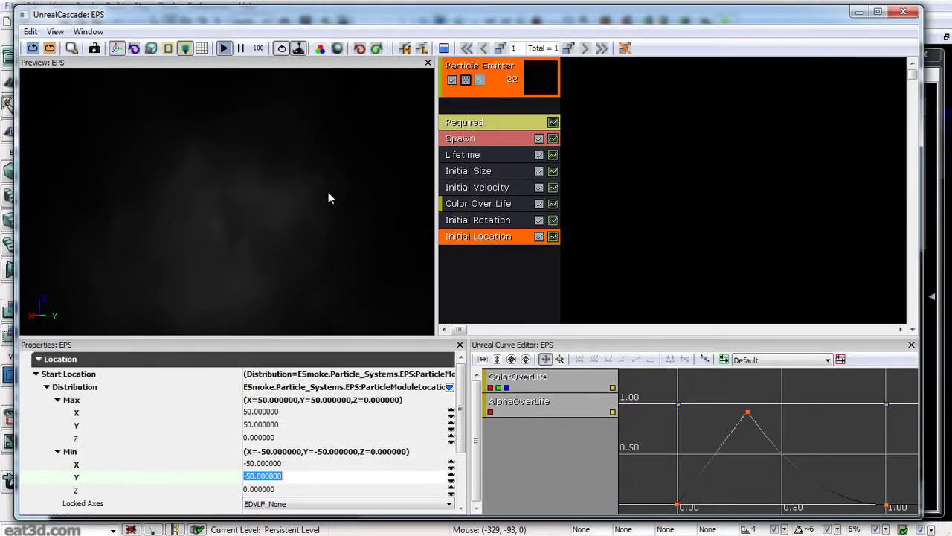
click(315, 232)
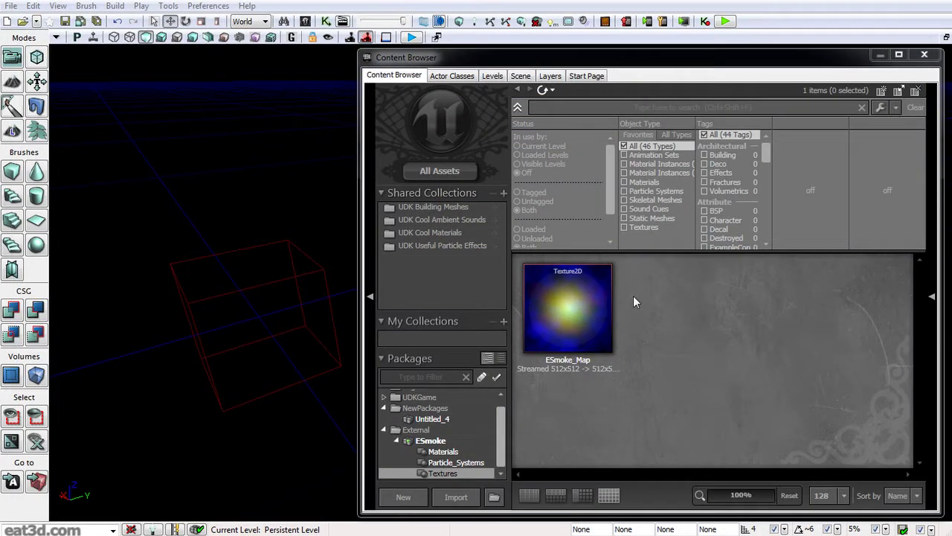
Step: Examine the ESmoke_Map texture and its properties, closing its properties window when done
mouse_move(583, 292)
double_click(583, 292)
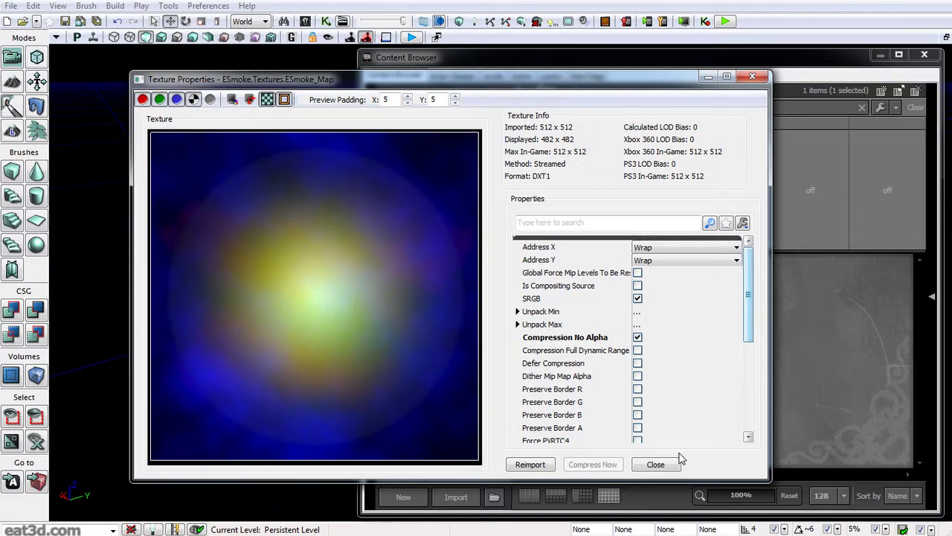
click(655, 464)
click(575, 402)
Step: Create a new material named EsmokeMat02 in the Materials group of the ESmoke package
click(445, 451)
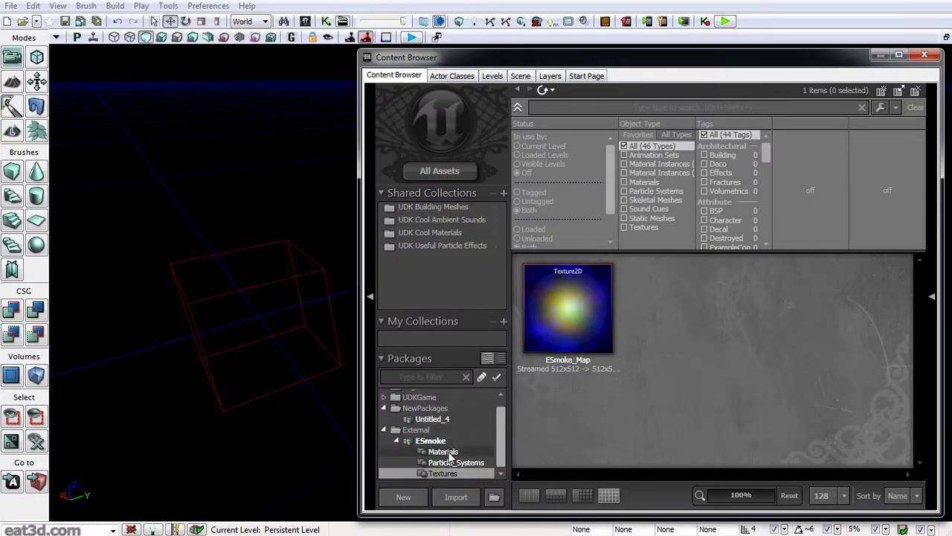
right_click(682, 301)
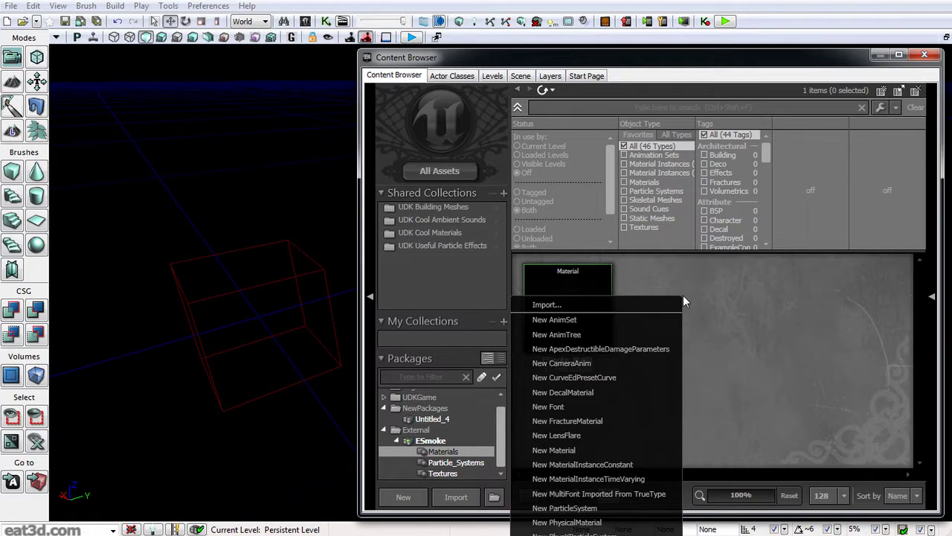
click(565, 450)
drag(609, 233, 556, 118)
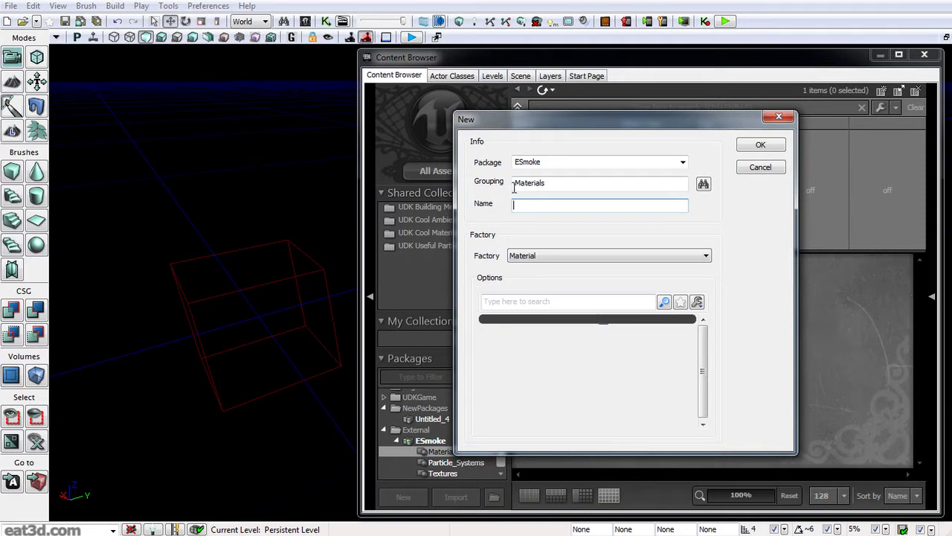
click(591, 163)
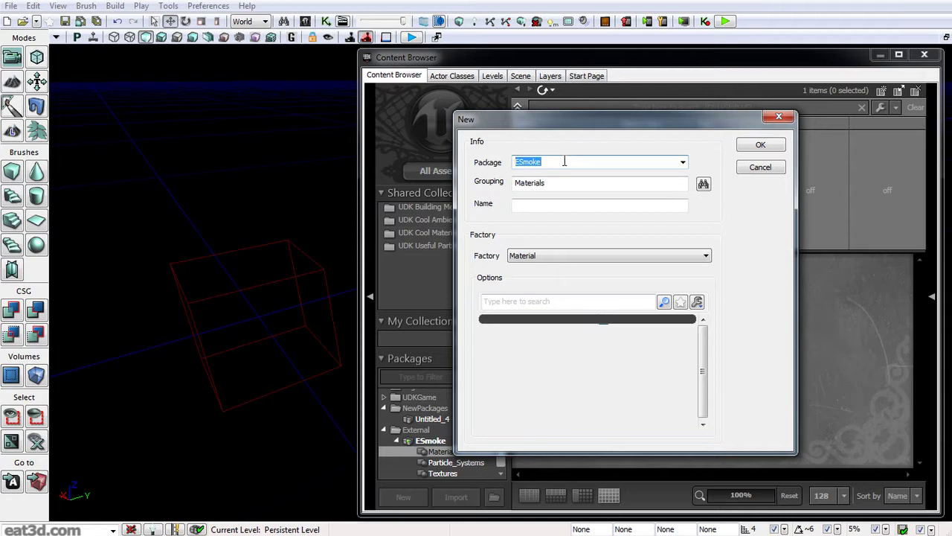
click(563, 181)
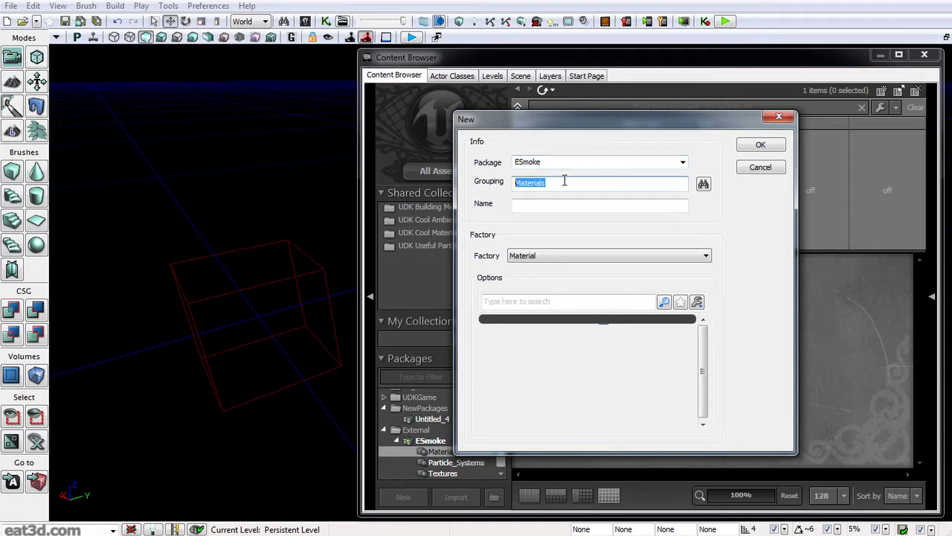
click(580, 205)
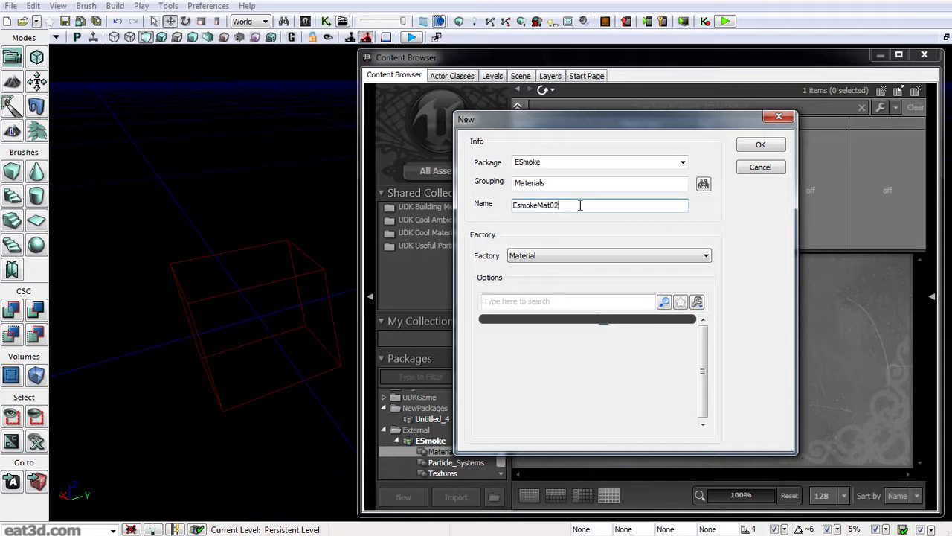
text(EsmokeMat02)
key(Return)
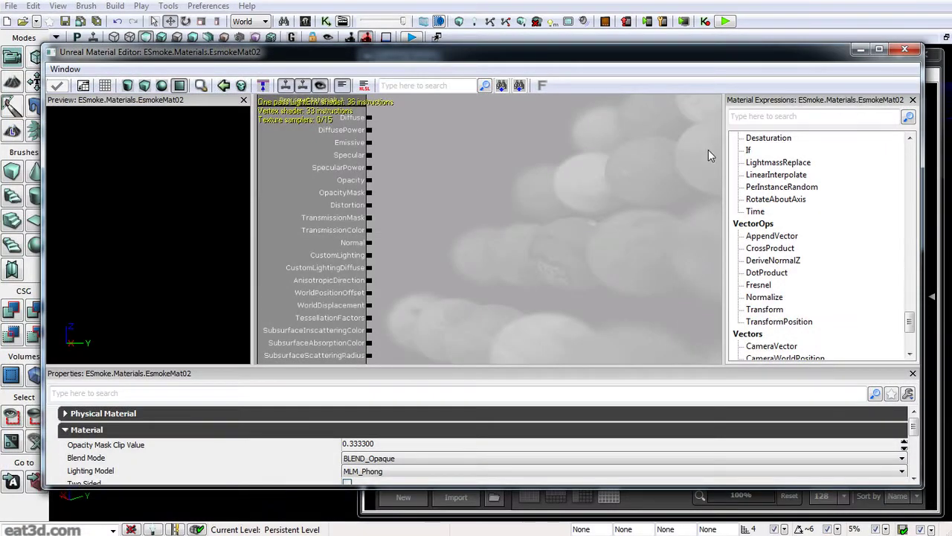
Step: Select ESmoke_Map in the package's Textures group and add it to EsmokeMat02 as a Texture Sample beside the material node
click(938, 109)
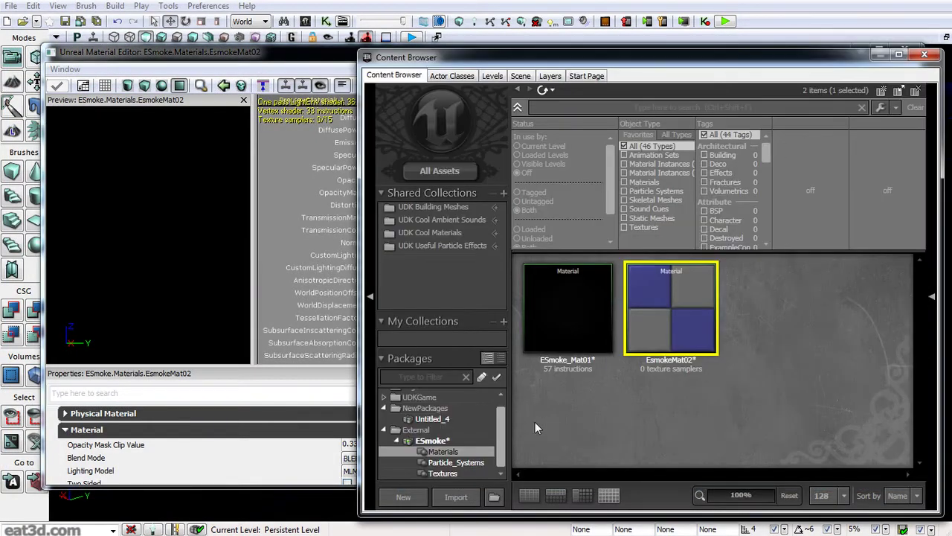
click(447, 472)
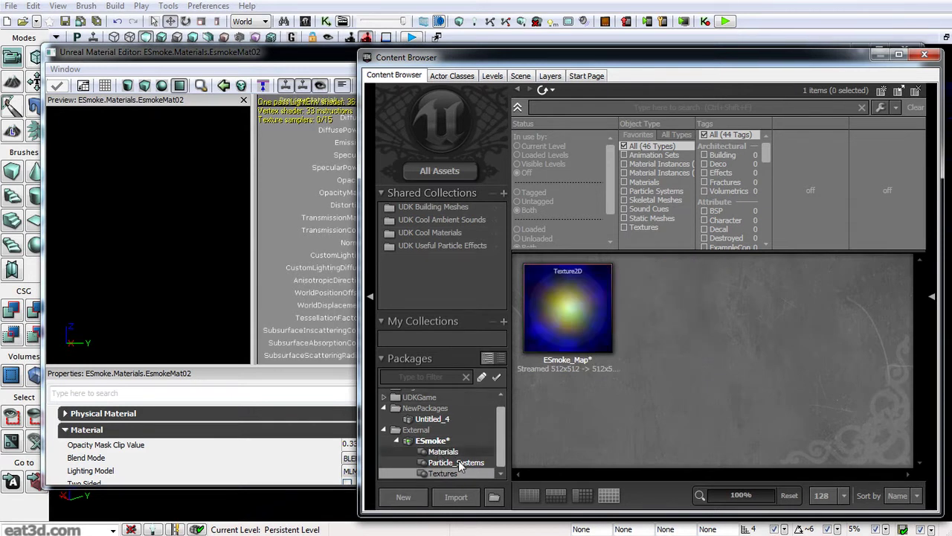
drag(556, 310, 281, 76)
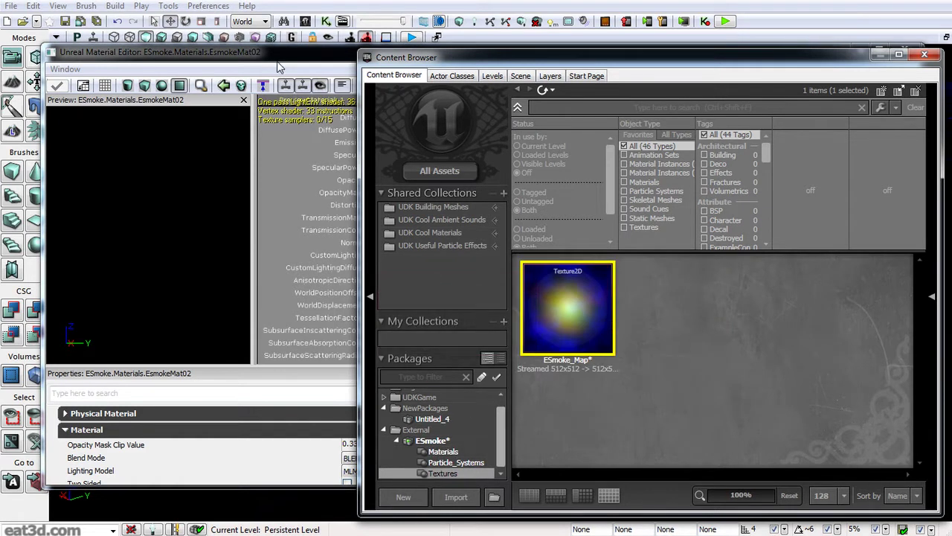
click(281, 54)
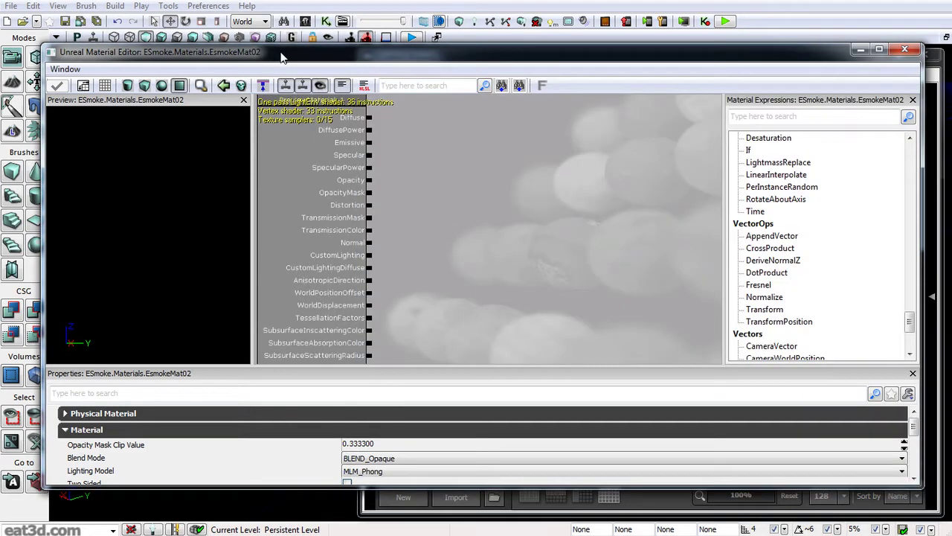
click(491, 140)
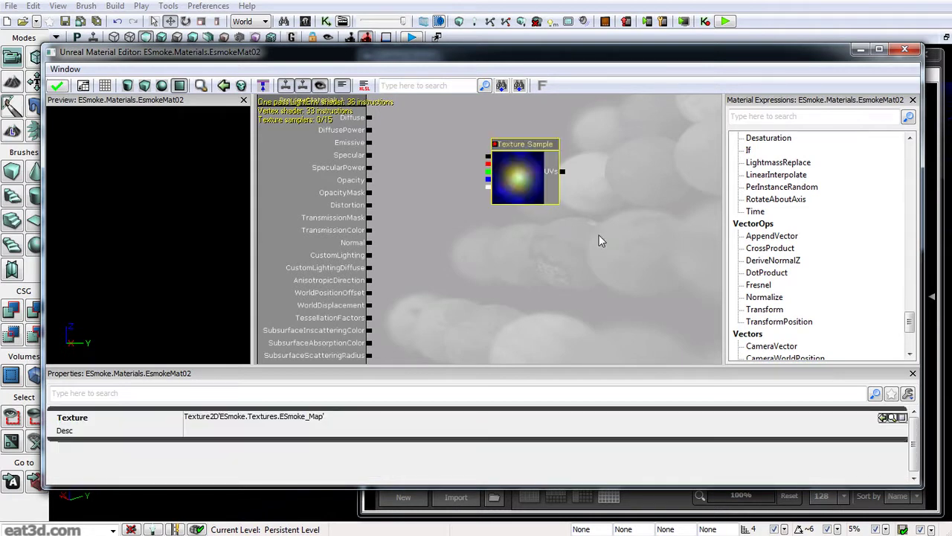
Step: Set the material's Blend Mode to BLEND_Additive and its Lighting Model to MLM_Unlit
scroll(630, 168, down, 4)
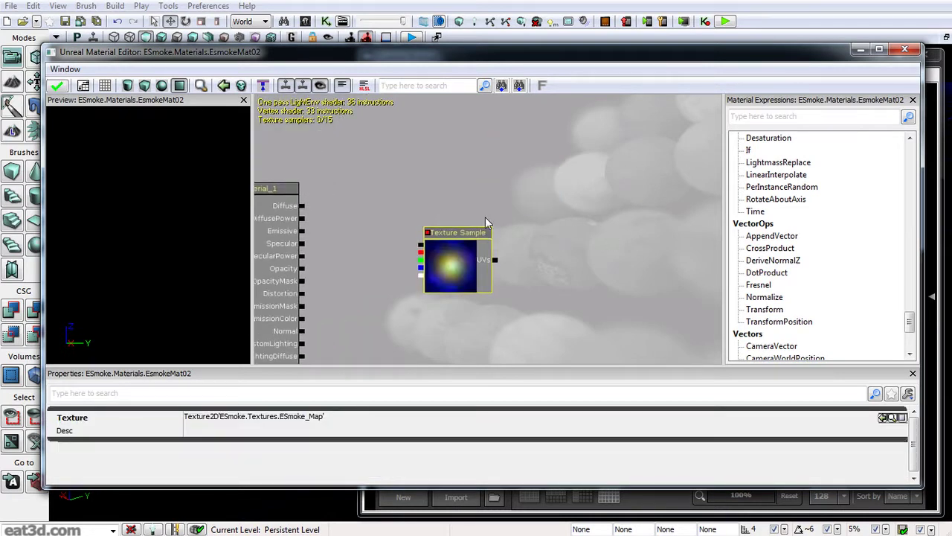
drag(562, 229, 530, 232)
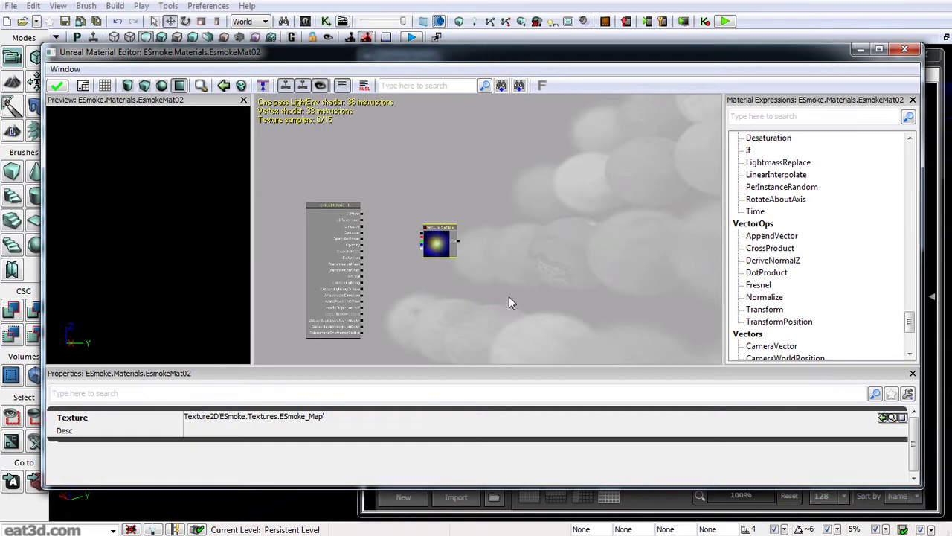
click(465, 290)
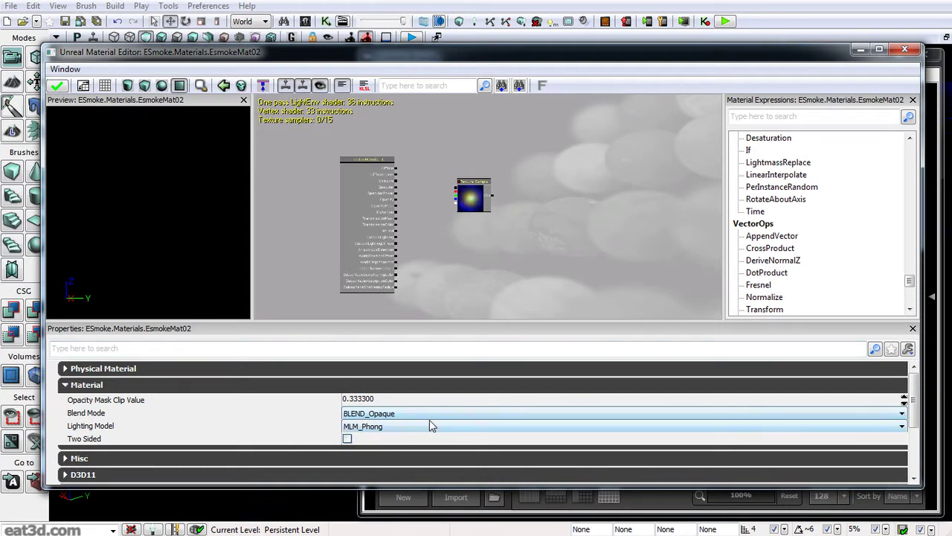
click(400, 417)
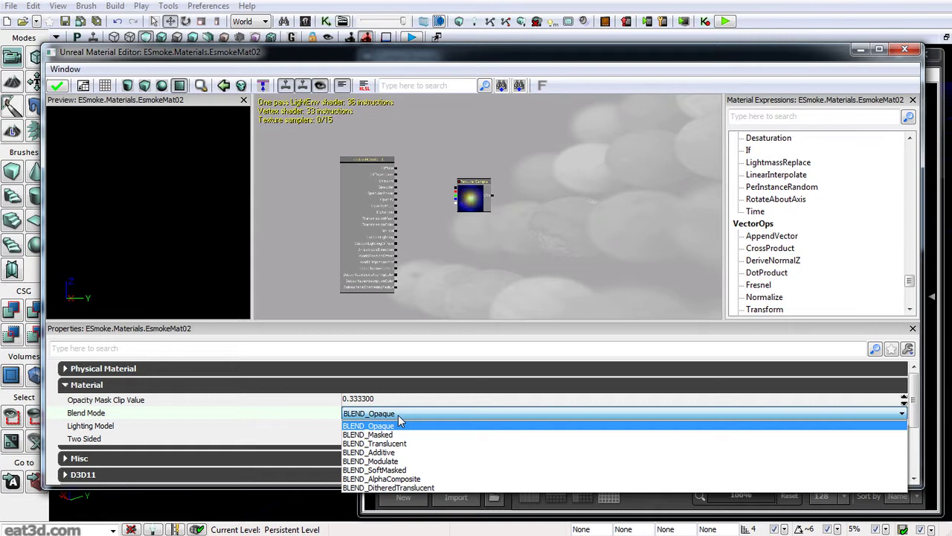
click(390, 453)
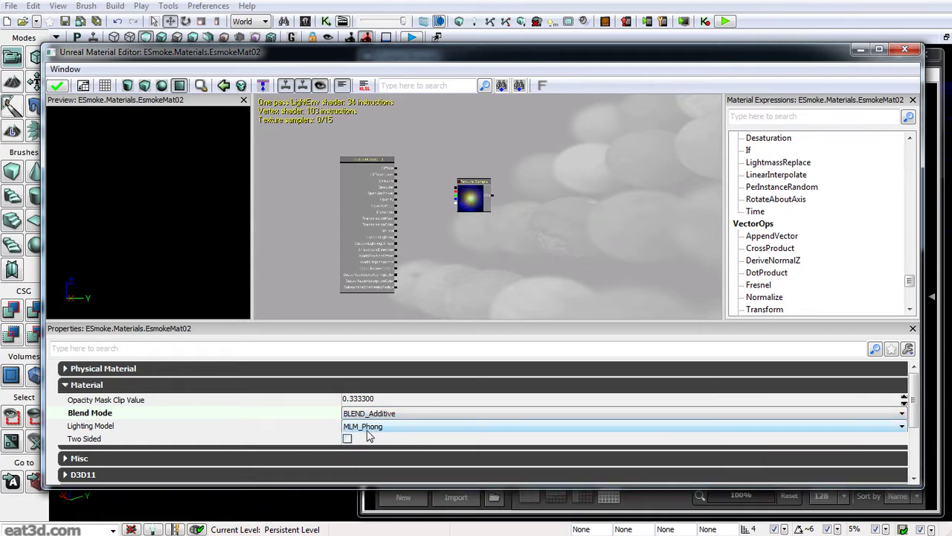
click(385, 428)
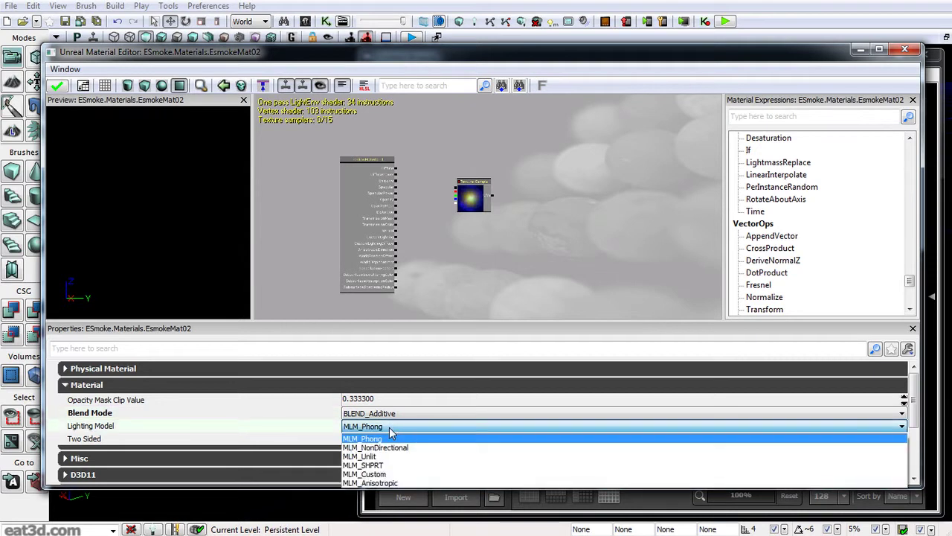
click(367, 455)
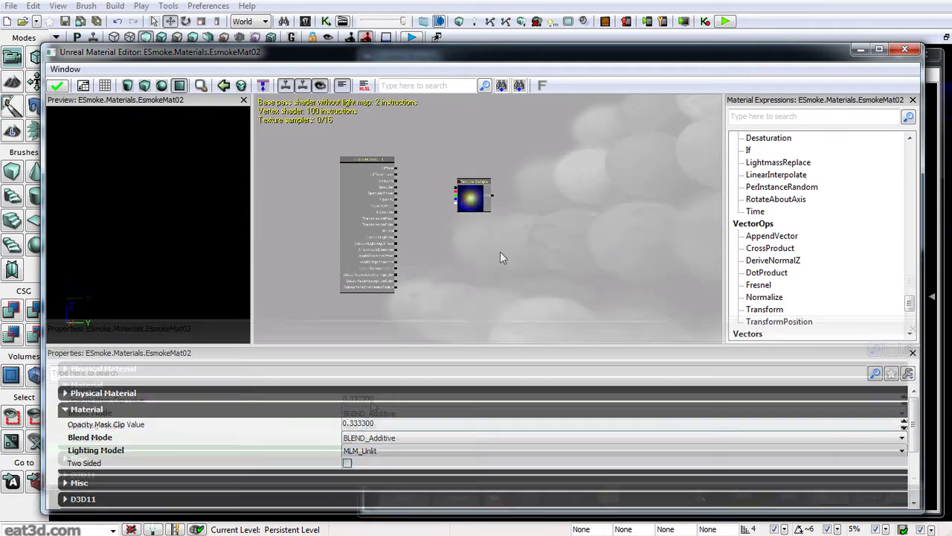
Step: Move the Texture Sample node farther away from the material node to free space between them
drag(561, 223, 541, 297)
click(458, 274)
drag(458, 274, 604, 223)
drag(585, 275, 503, 248)
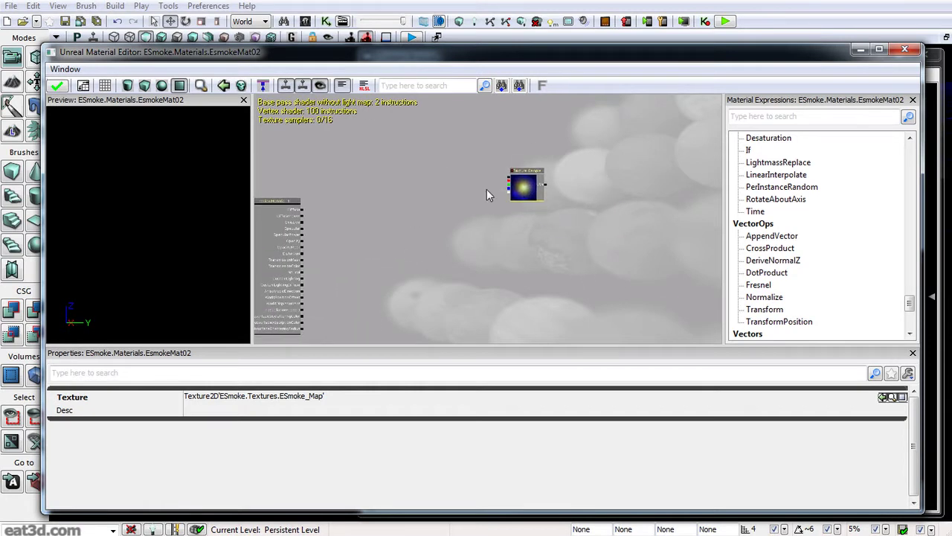
Step: Add a Multiply node in front of the Texture Sample and a Constant node below the sample
drag(495, 209, 533, 270)
scroll(513, 253, up, 2)
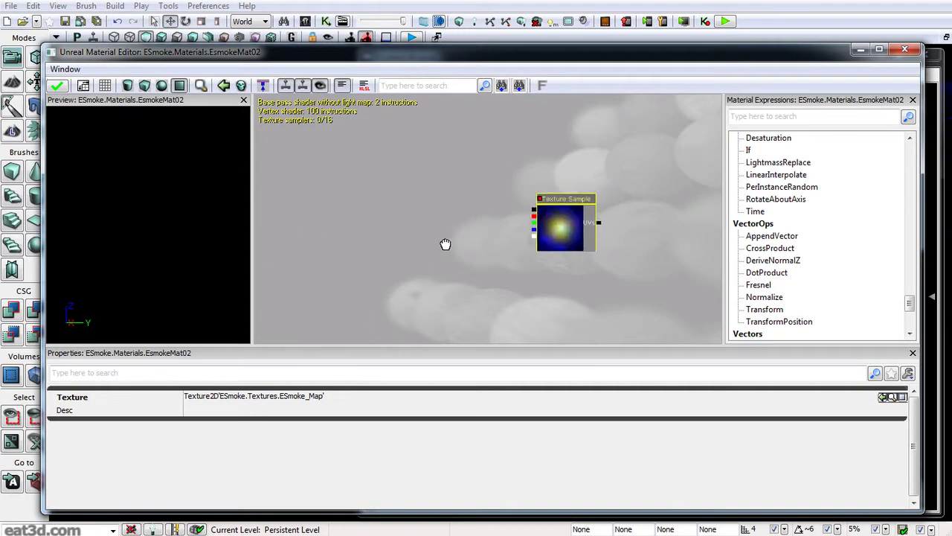
drag(448, 238, 476, 210)
key(m)
click(447, 208)
drag(564, 289, 553, 240)
key(1)
click(554, 192)
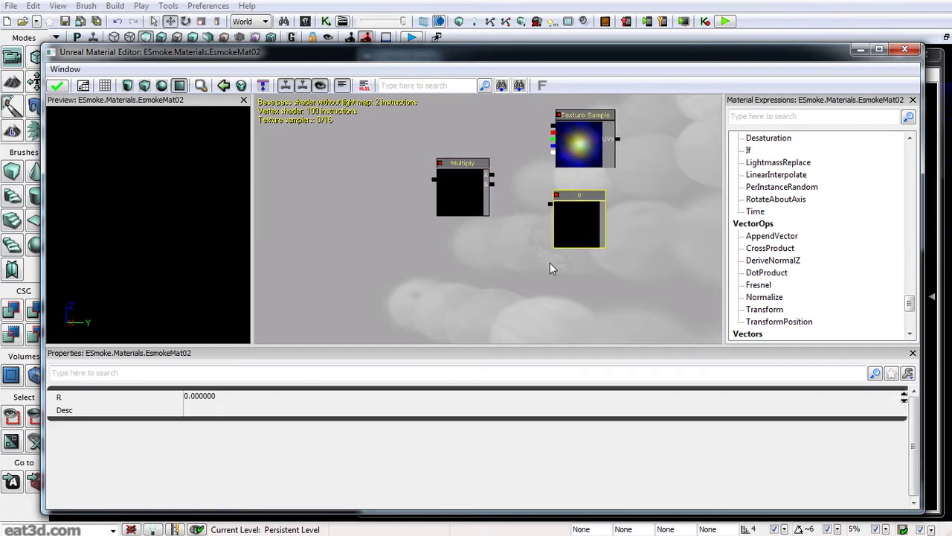
Step: Wire the texture's blue channel and the constant into the Multiply node's A and B inputs, and set the constant to 0.6
drag(551, 204, 554, 151)
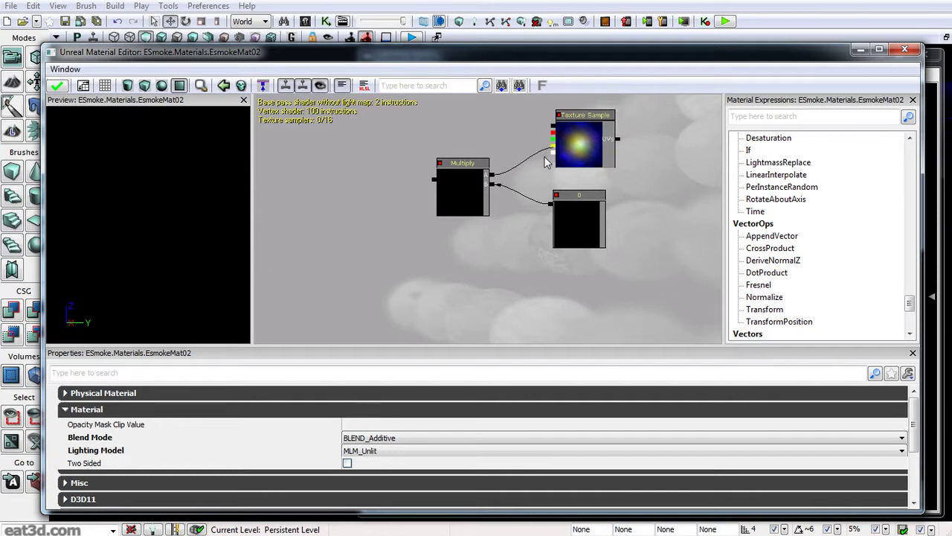
click(487, 195)
click(593, 209)
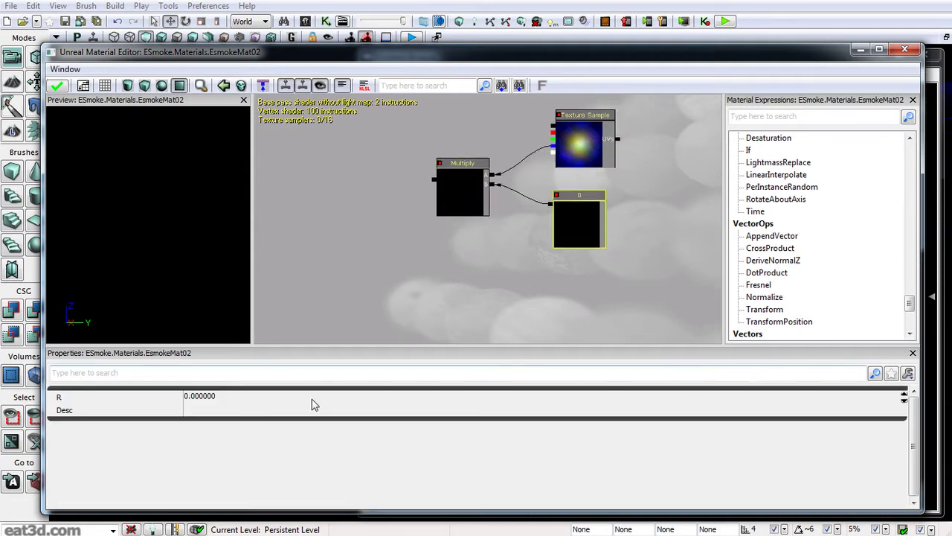
click(254, 404)
text(.6)
key(Return)
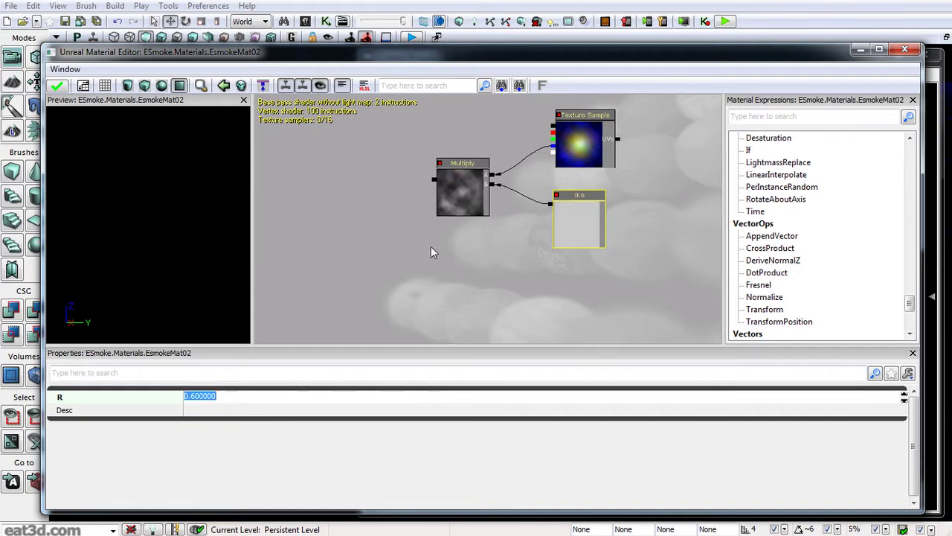
Step: Connect the Multiply node's output to the material's Emissive input and rotate the preview plane to inspect the smoke
drag(402, 260, 411, 324)
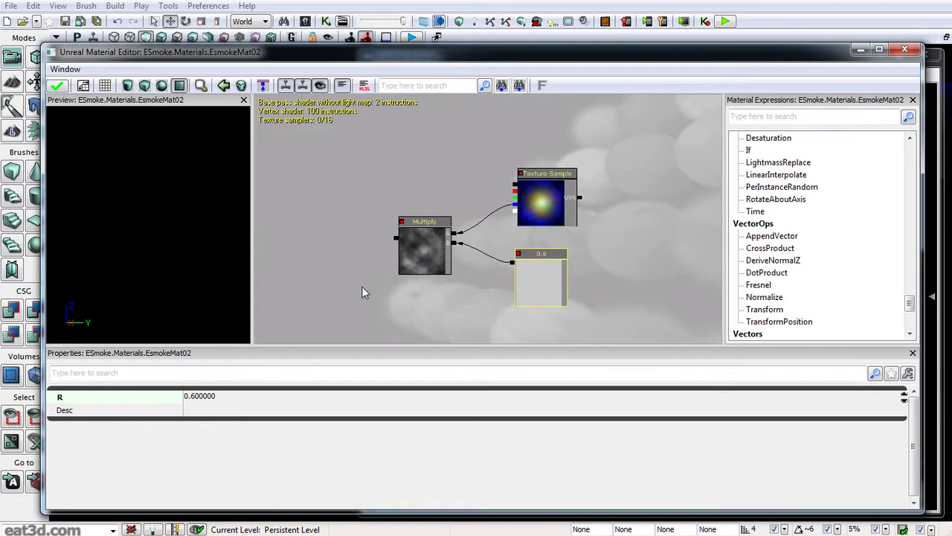
drag(374, 277, 501, 210)
drag(542, 157, 300, 182)
mouse_move(159, 198)
mouse_down()
mouse_move(195, 200)
mouse_move(159, 197)
mouse_up()
right_drag(160, 198, 159, 172)
drag(149, 238, 125, 239)
Step: Place two Add nodes in the empty graph area behind the Texture Sample node, the second diagonally below the first
drag(551, 242, 345, 275)
scroll(345, 274, down, 3)
drag(404, 261, 377, 285)
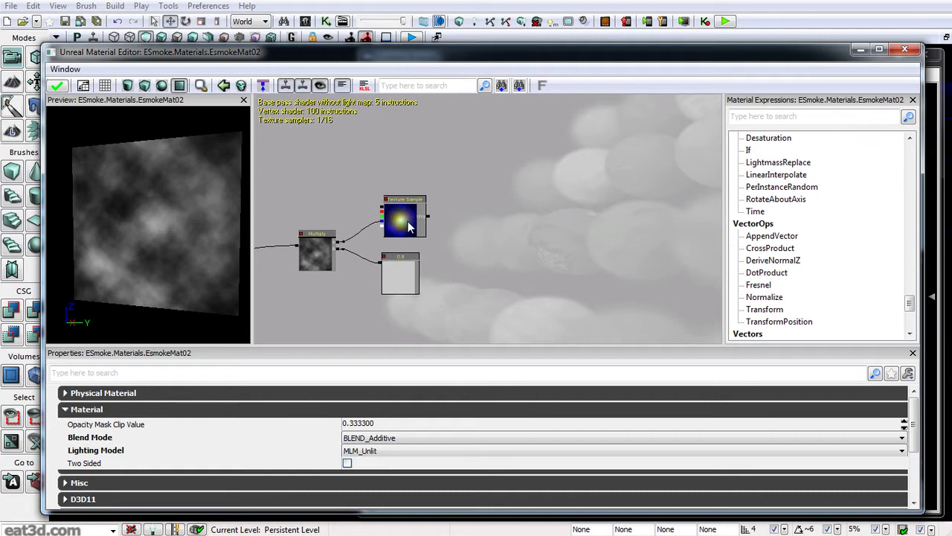
drag(451, 223, 510, 241)
click(557, 206)
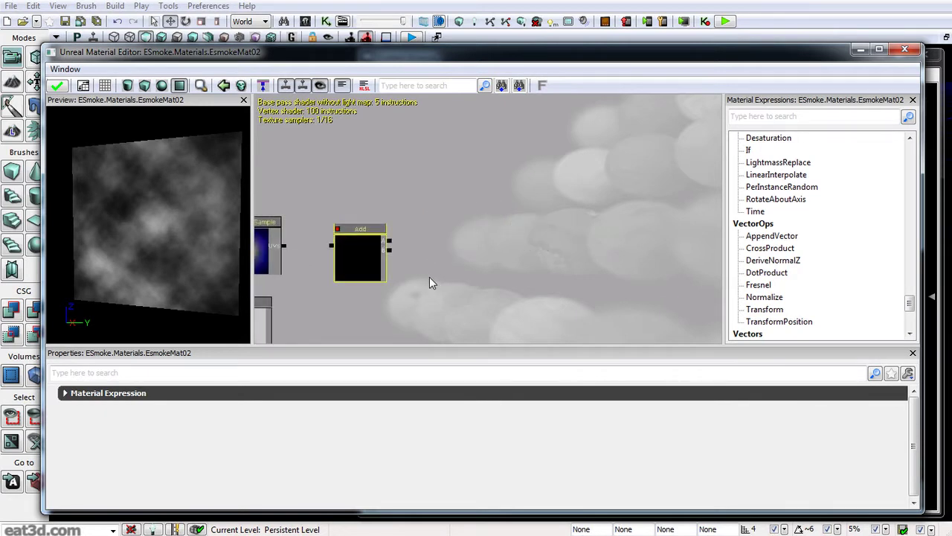
click(429, 276)
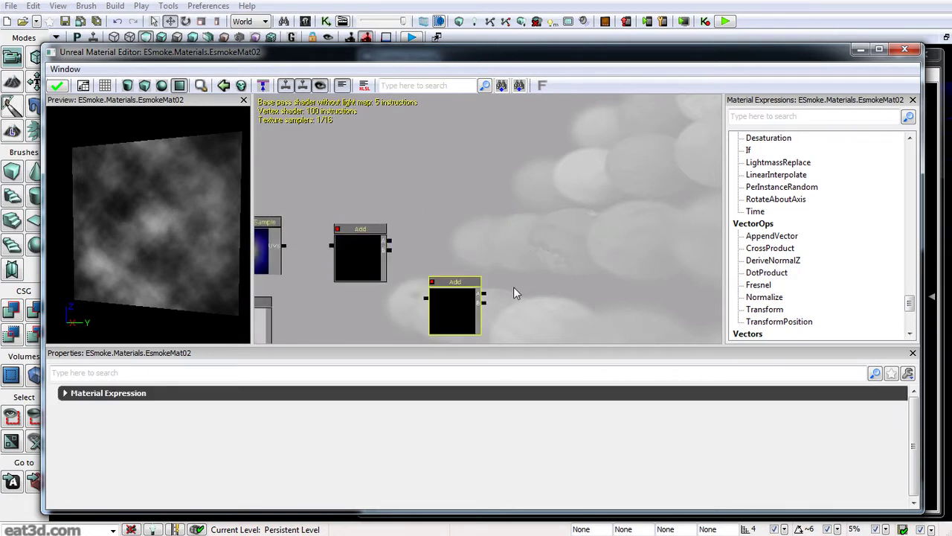
Step: Add a TextureCoordinate node beyond the two Add nodes and a Panner node above and in front of it
drag(514, 293, 543, 191)
drag(584, 157, 528, 225)
right_click(595, 181)
mouse_move(622, 186)
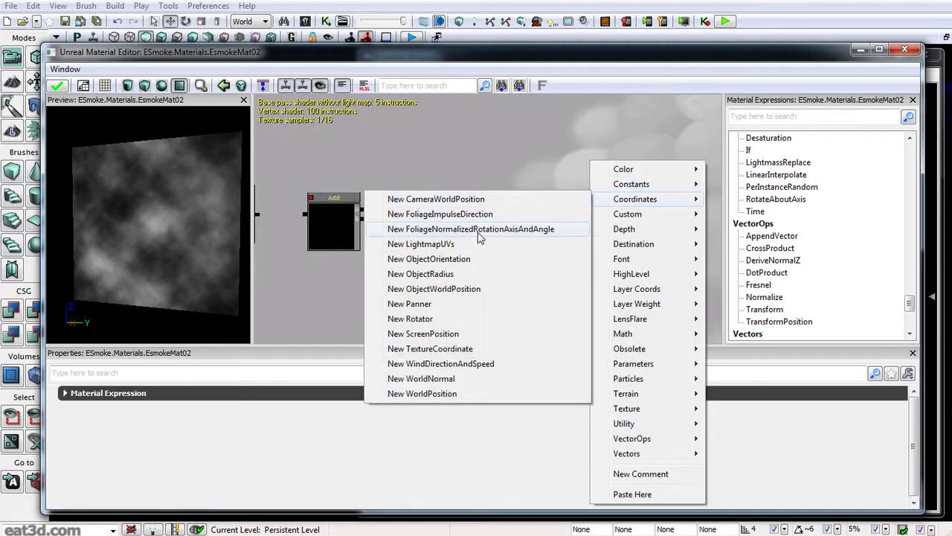
click(444, 349)
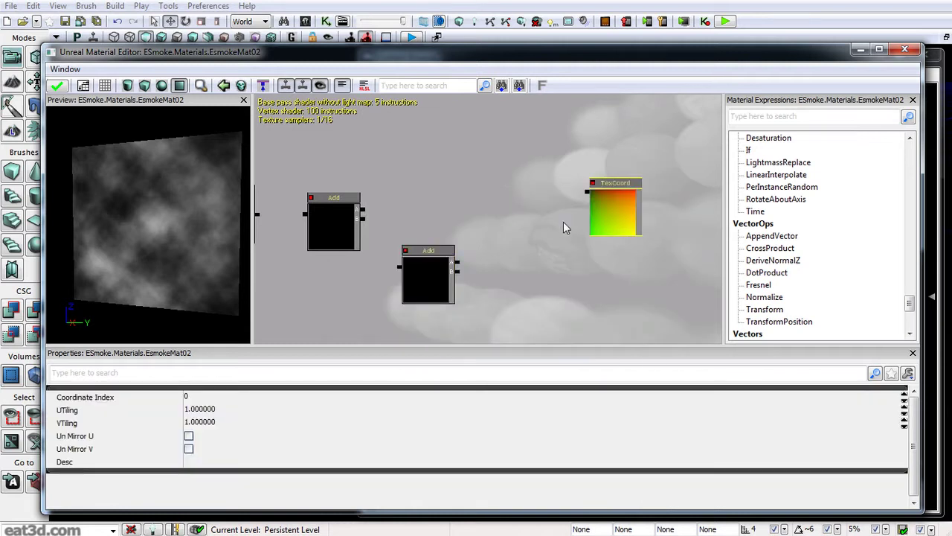
drag(486, 190, 465, 230)
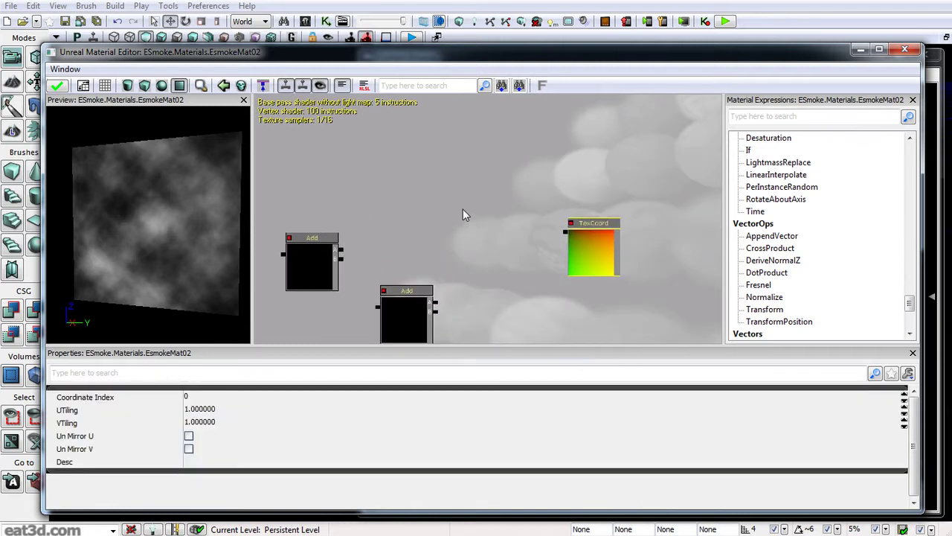
click(445, 153)
key(p)
click(445, 153)
Step: Add a second Multiply node diagonally below the second Add node, with a Constant node diagonally below it
drag(515, 305, 505, 198)
drag(429, 175, 556, 251)
drag(569, 301, 519, 245)
key(m)
click(520, 244)
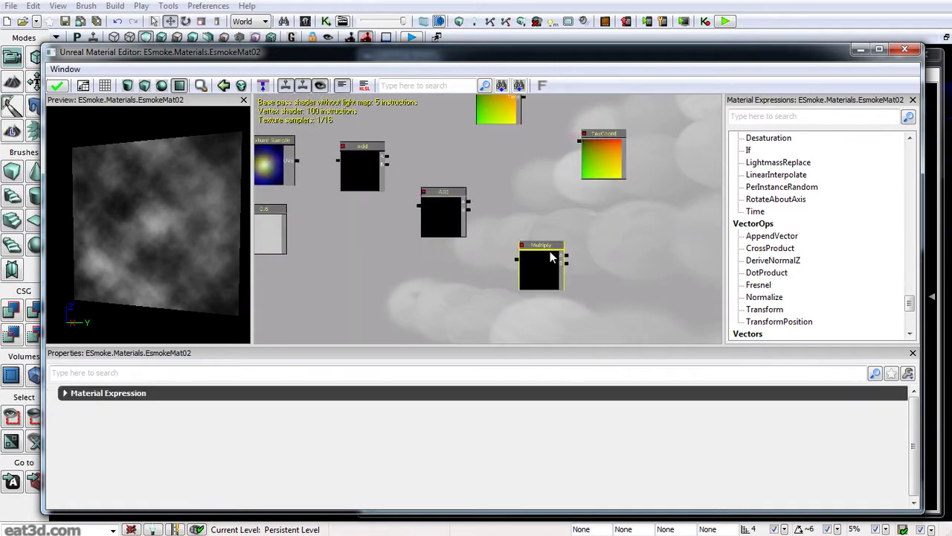
drag(600, 248, 606, 273)
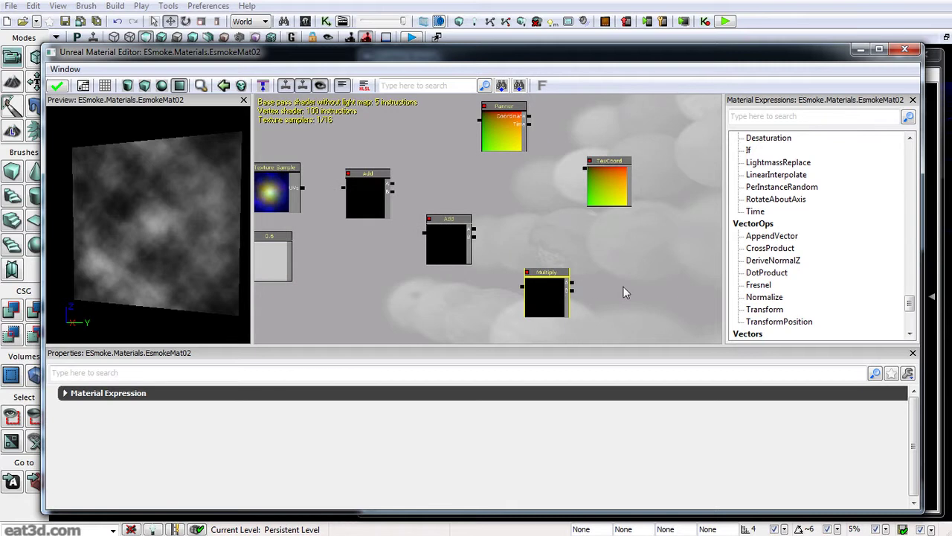
drag(659, 313, 589, 208)
key(1)
click(569, 217)
Step: Add a second Panner node beyond the TexCoord node, just above the new Constant node
drag(563, 149, 497, 241)
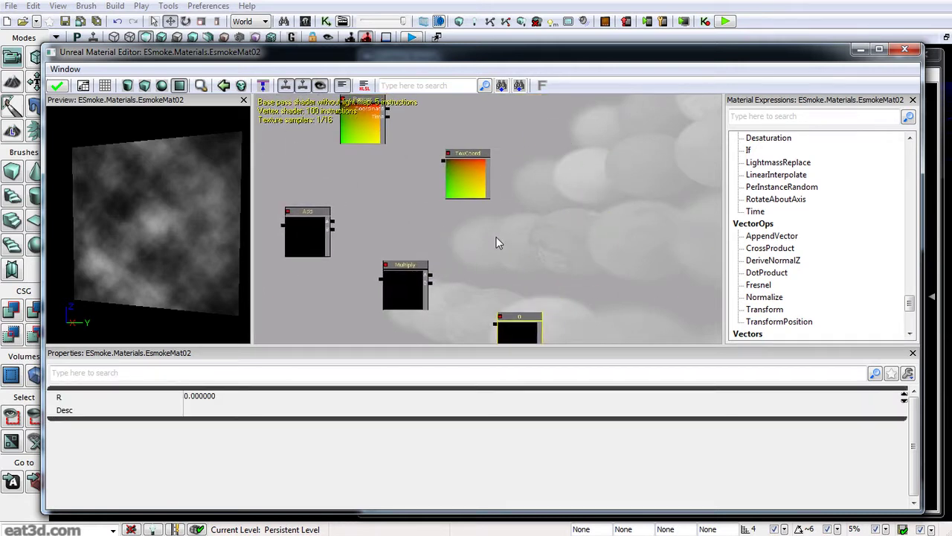
key(p)
click(579, 229)
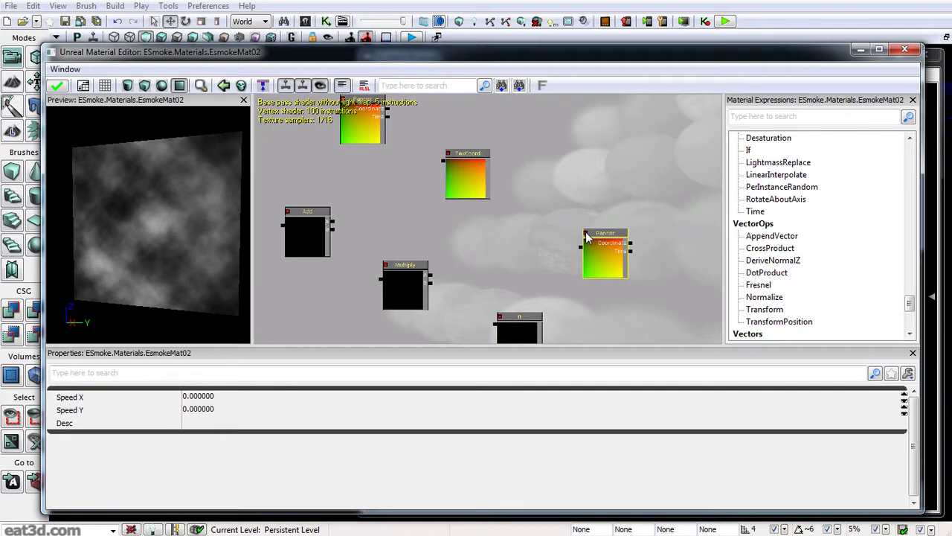
drag(485, 256, 665, 261)
drag(647, 257, 548, 171)
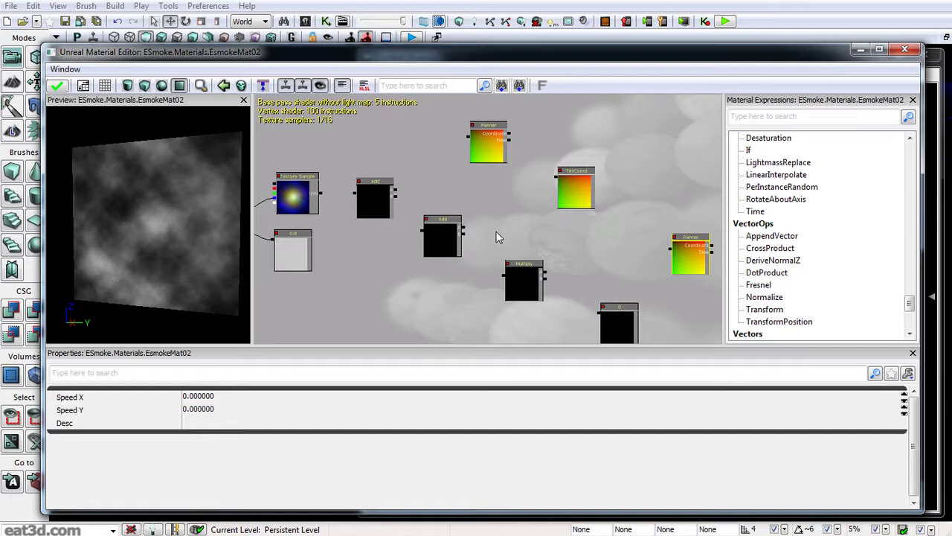
Step: Duplicate the ESmoke_Map Texture Sample node and place the copy between the second Multiply and the second Panner
drag(450, 186, 562, 194)
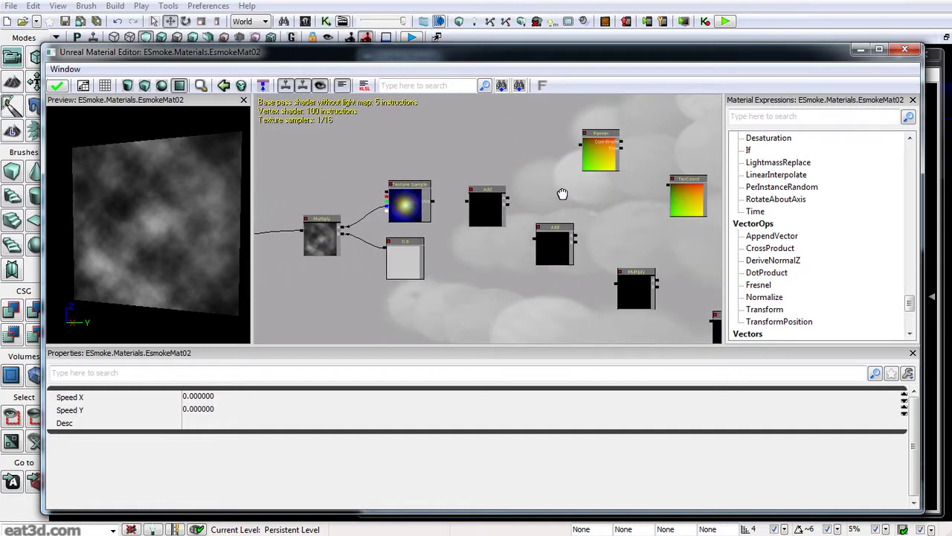
click(419, 211)
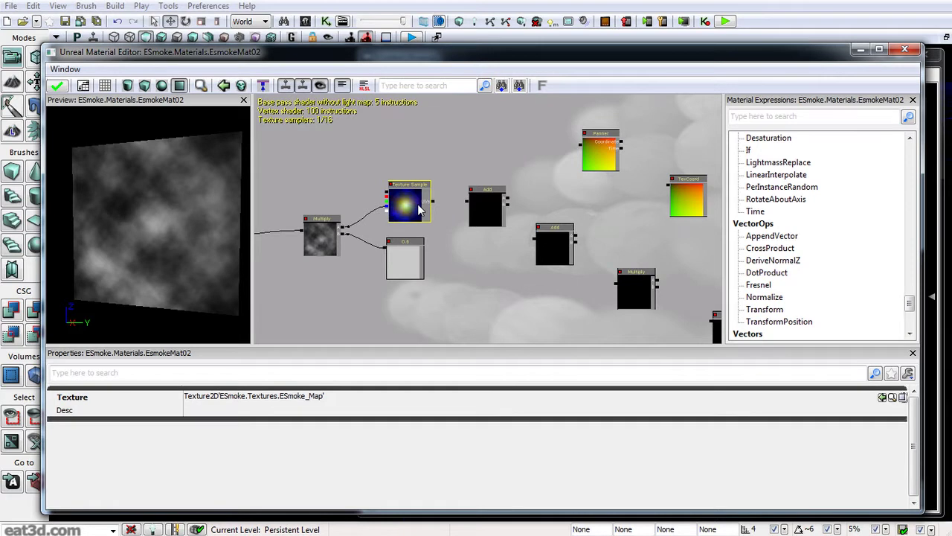
key(ctrl+w)
ctrl+drag(420, 208, 643, 249)
drag(663, 305, 358, 199)
ctrl+drag(336, 143, 409, 147)
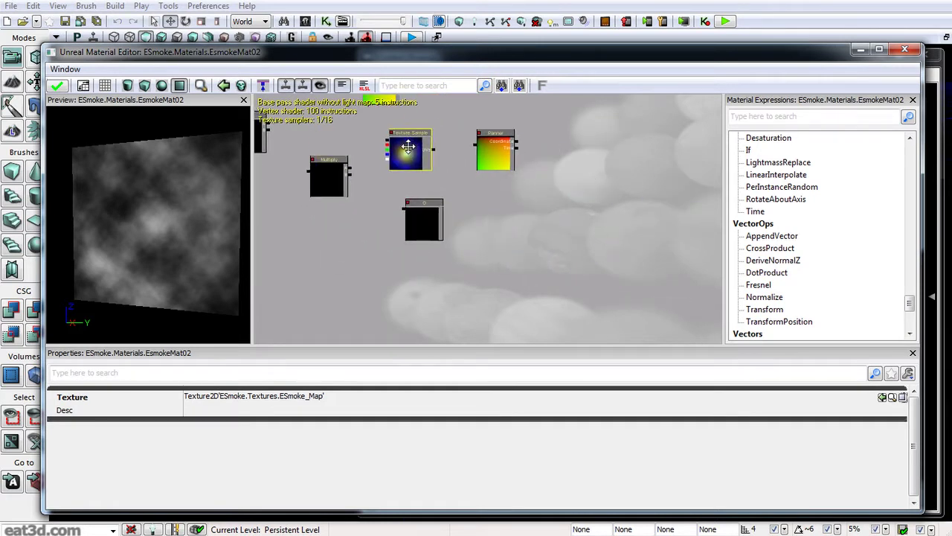
Step: Wire the duplicated texture's blue channel into the second Multiply's A input and the zero constant into its B input
drag(375, 179, 599, 305)
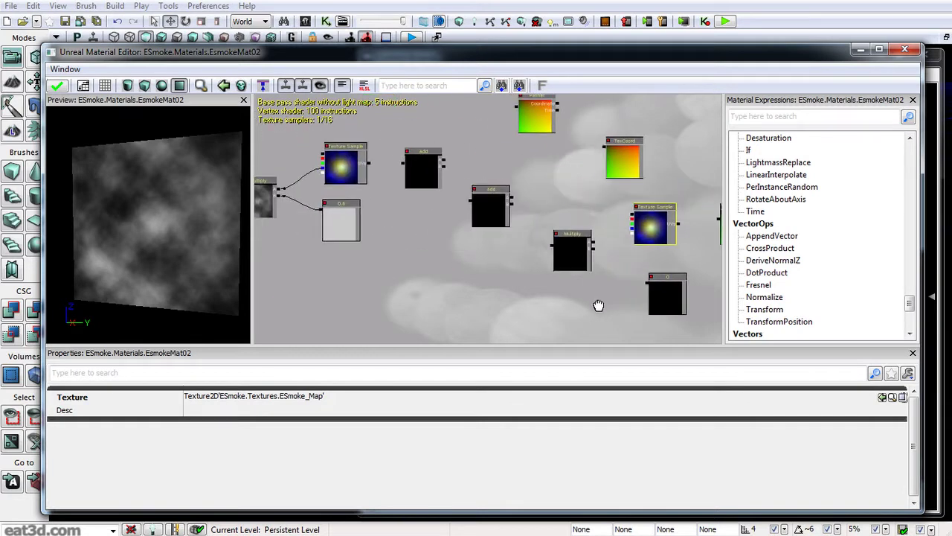
drag(615, 227, 526, 231)
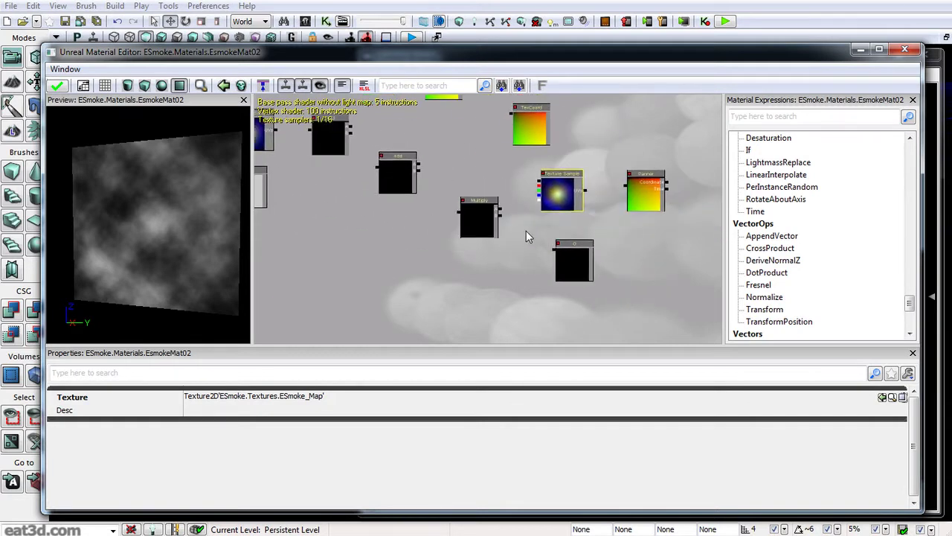
scroll(526, 231, up, 4)
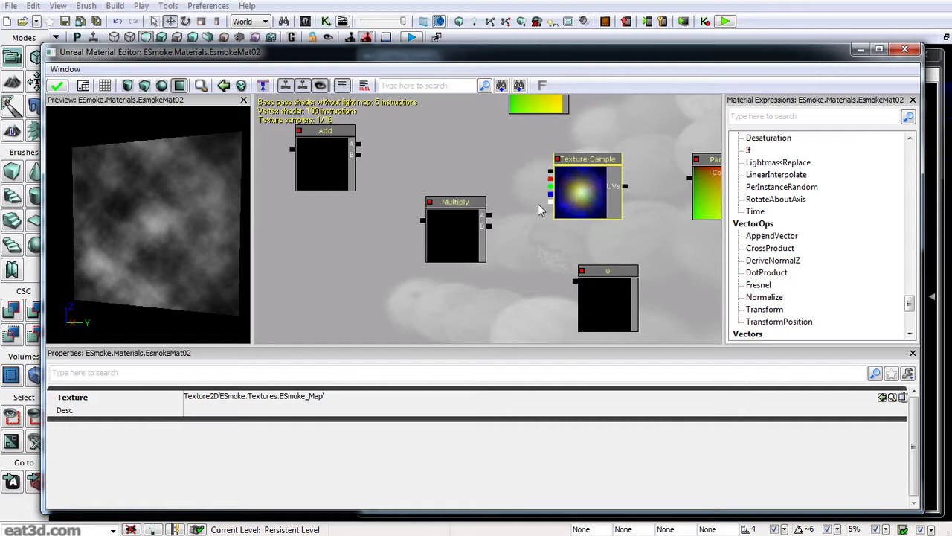
drag(551, 191, 577, 281)
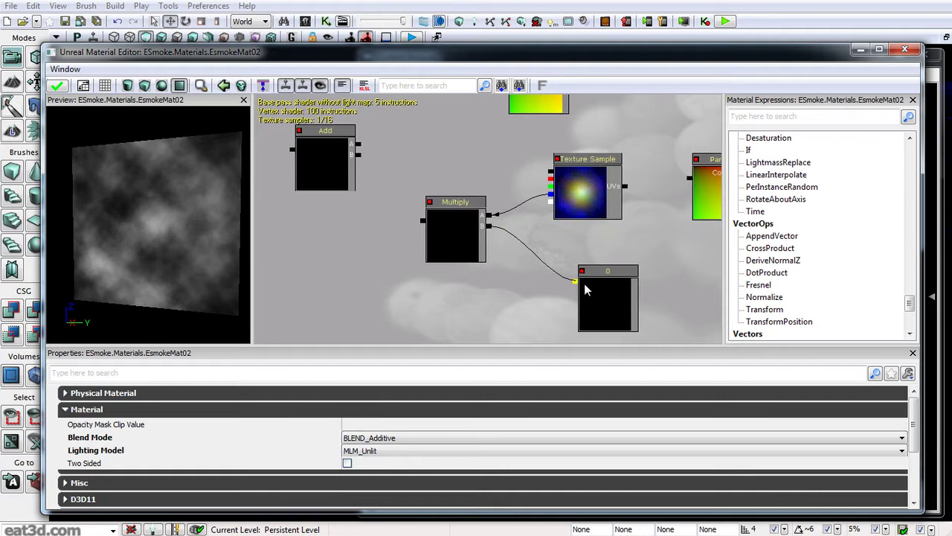
Step: Set the constant feeding the second Multiply node to 1
drag(525, 296, 525, 235)
click(616, 235)
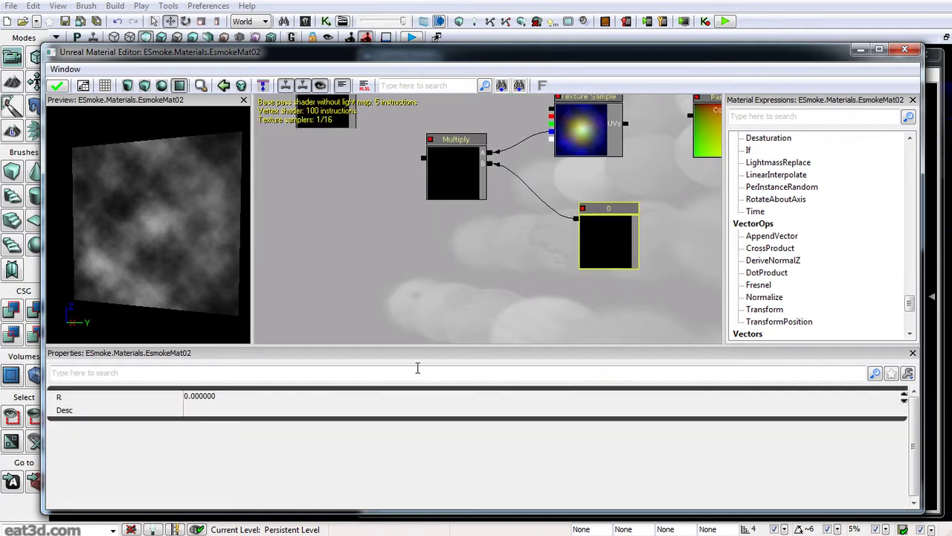
click(358, 399)
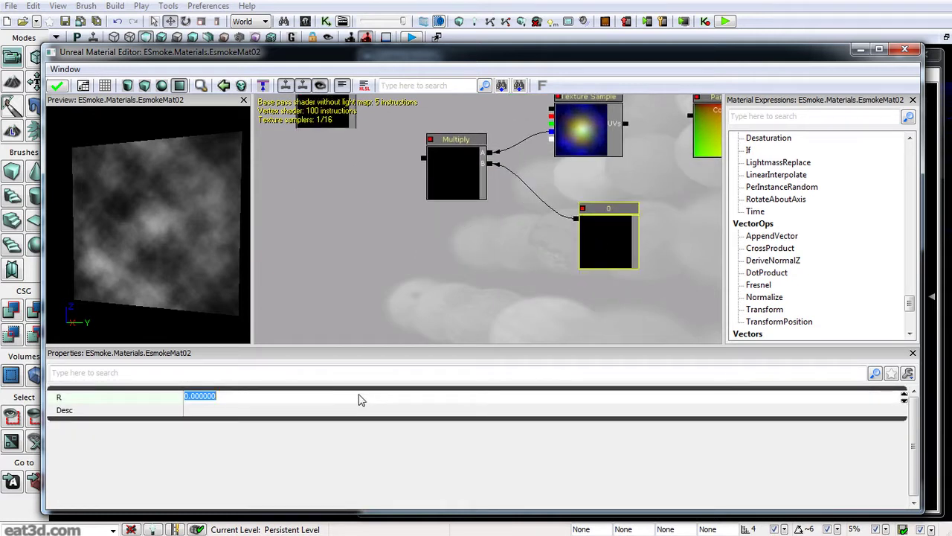
text(1)
key(Return)
Step: Connect the second Multiply's output to the first Texture Sample's UVs input and rotate the preview to check the distortion
drag(368, 216, 591, 334)
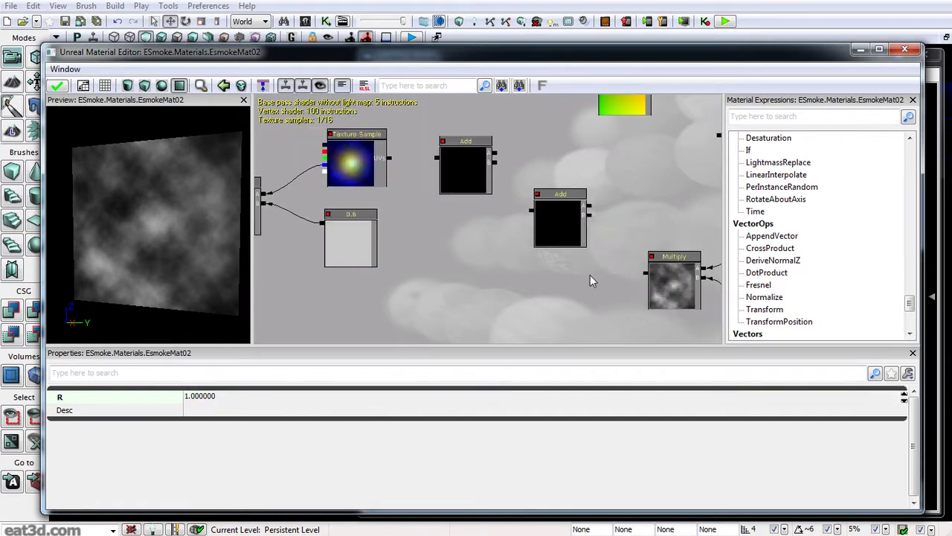
click(645, 278)
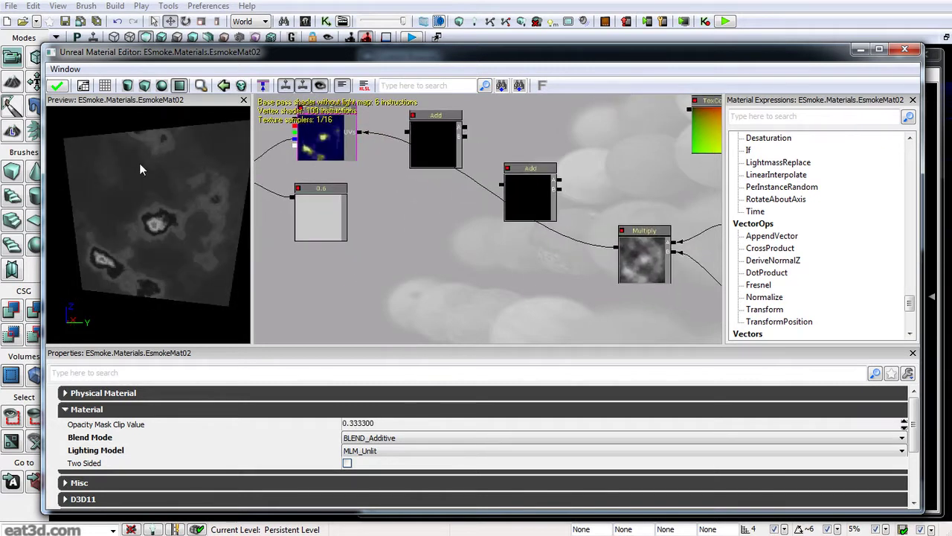
mouse_move(139, 162)
mouse_down()
mouse_move(145, 174)
mouse_move(153, 160)
mouse_up()
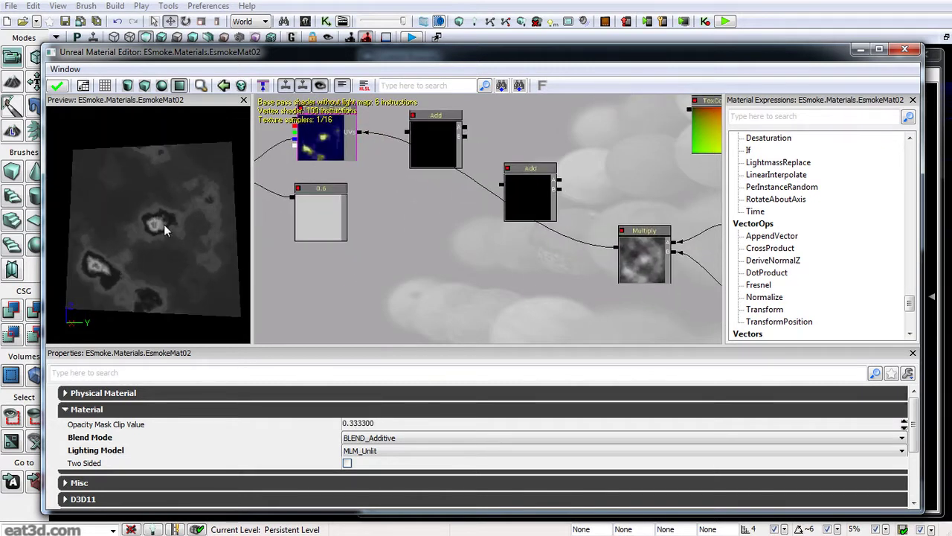
Step: Set the constant feeding the second Multiply to 0.1 and rotate the preview plane to inspect the change
drag(477, 281, 421, 192)
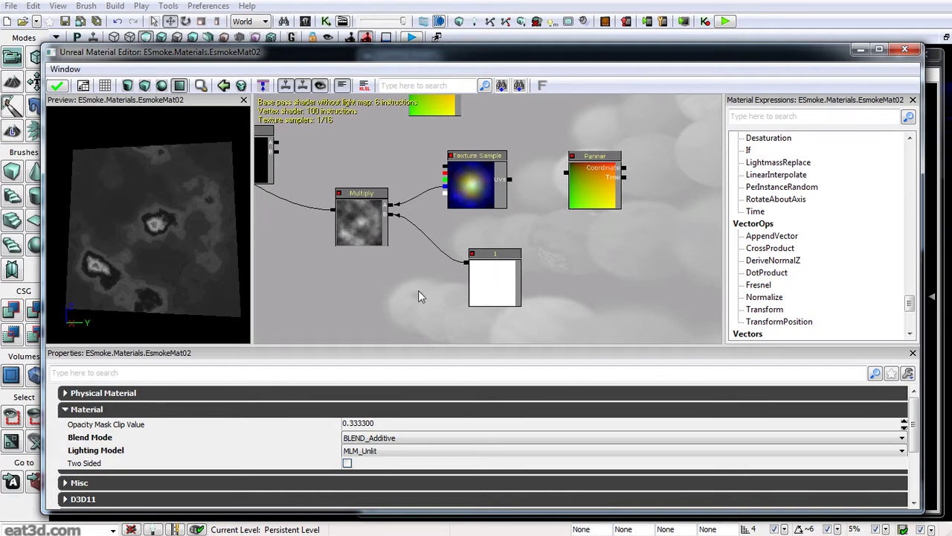
drag(477, 281, 553, 238)
click(498, 238)
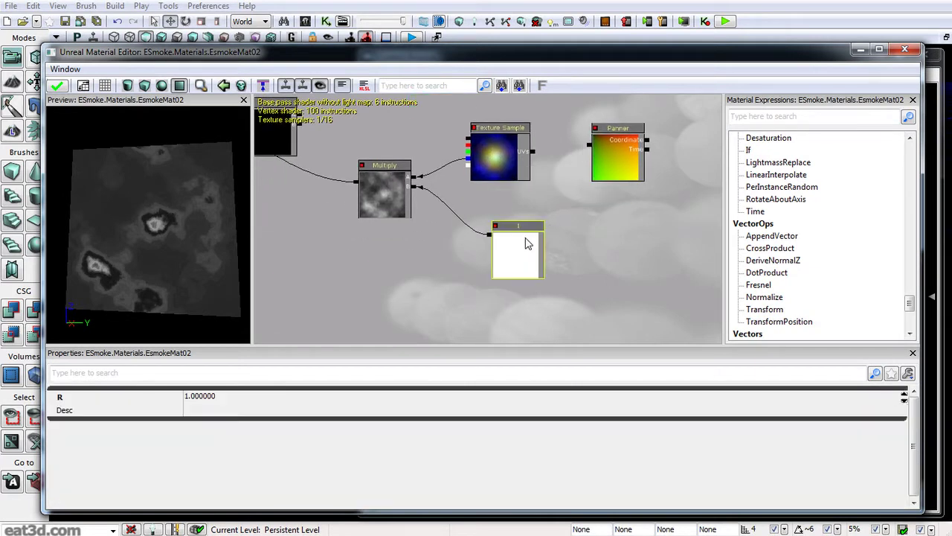
click(250, 403)
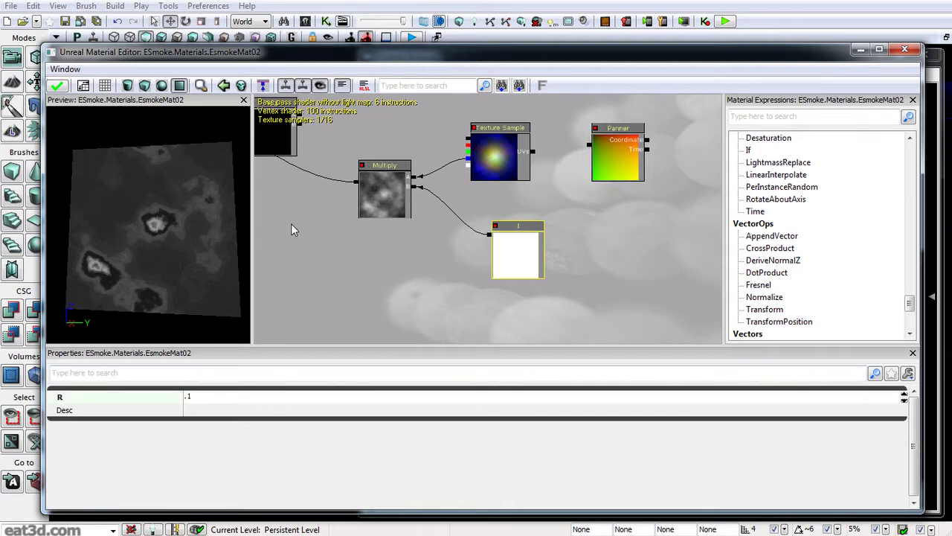
text(.1)
key(Return)
drag(149, 213, 216, 213)
drag(131, 191, 154, 191)
Step: Set the second Panner's Speed X to 0.1 and Speed Y to -0.1
drag(322, 238, 372, 285)
click(664, 199)
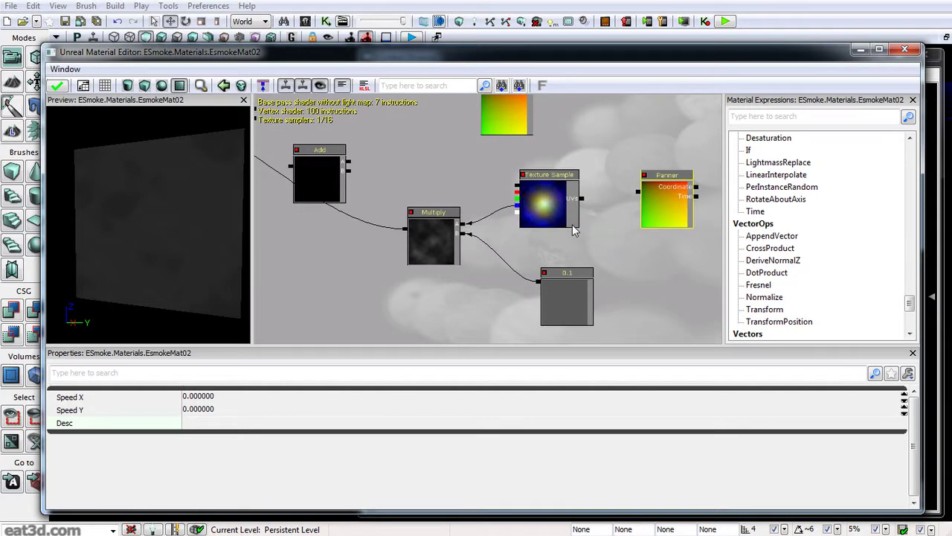
drag(449, 136, 549, 179)
drag(485, 204, 458, 151)
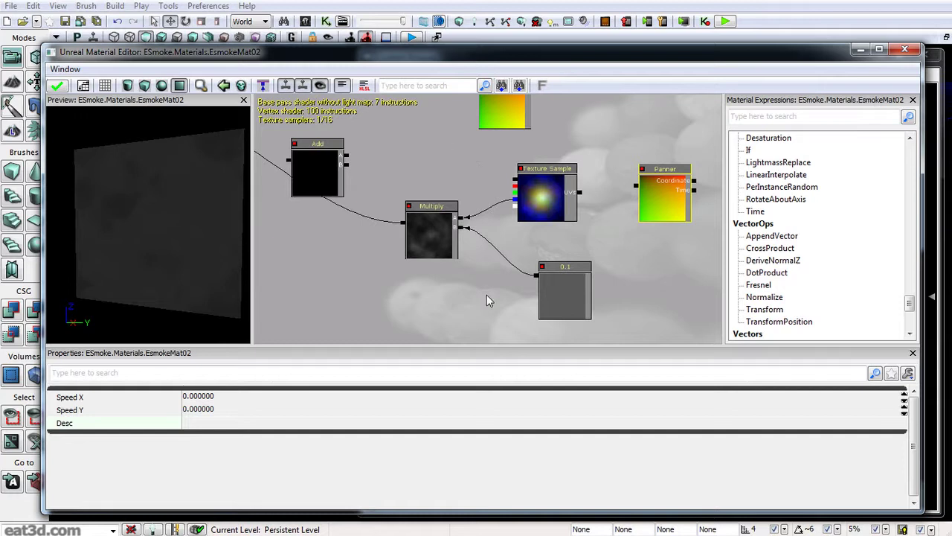
click(257, 399)
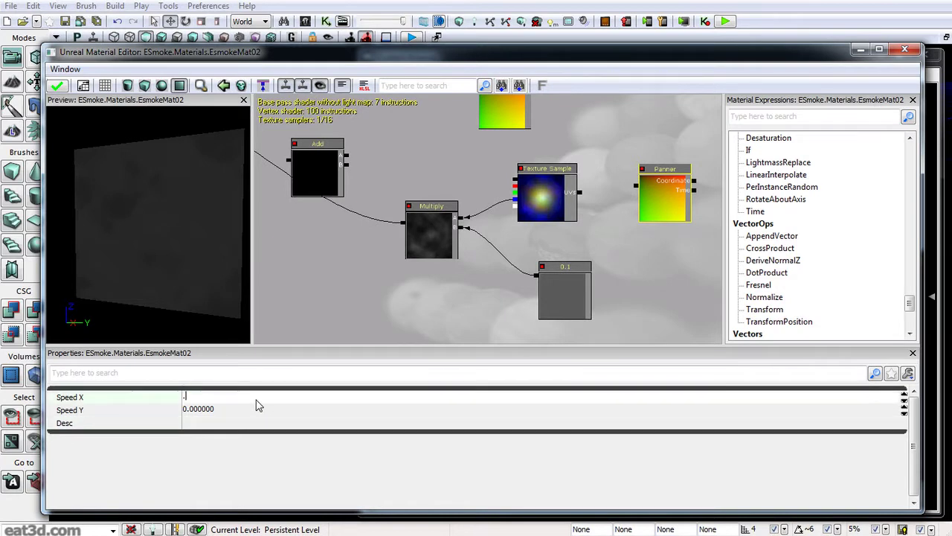
key(Return)
key(Tab)
text(-)
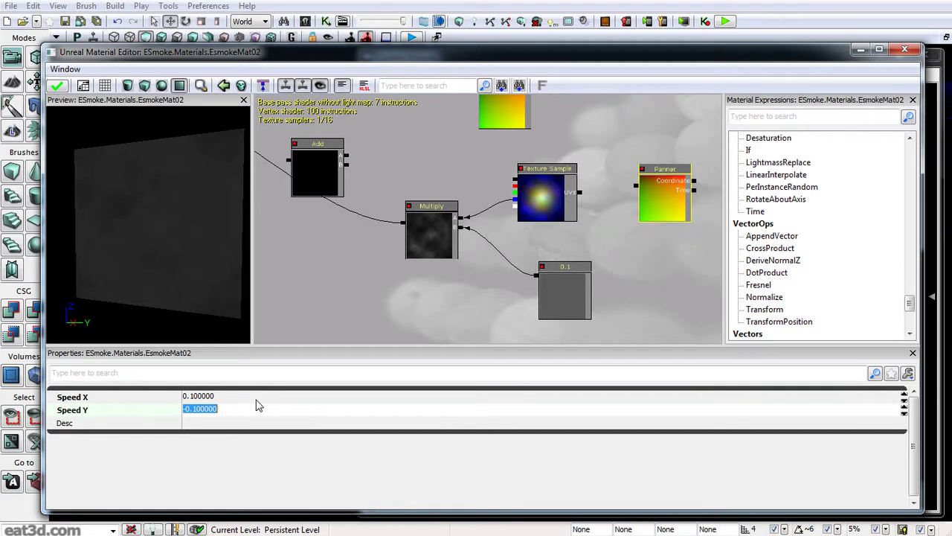
Step: Turn real-time updating of the node previews back on and connect the second Panner to the duplicated Texture Sample's UVs
drag(424, 193, 420, 230)
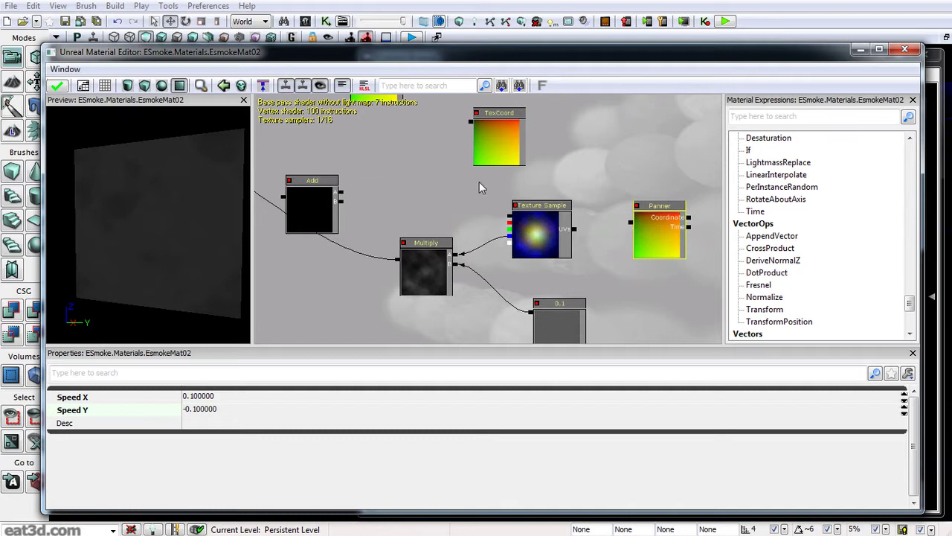
drag(425, 174, 444, 151)
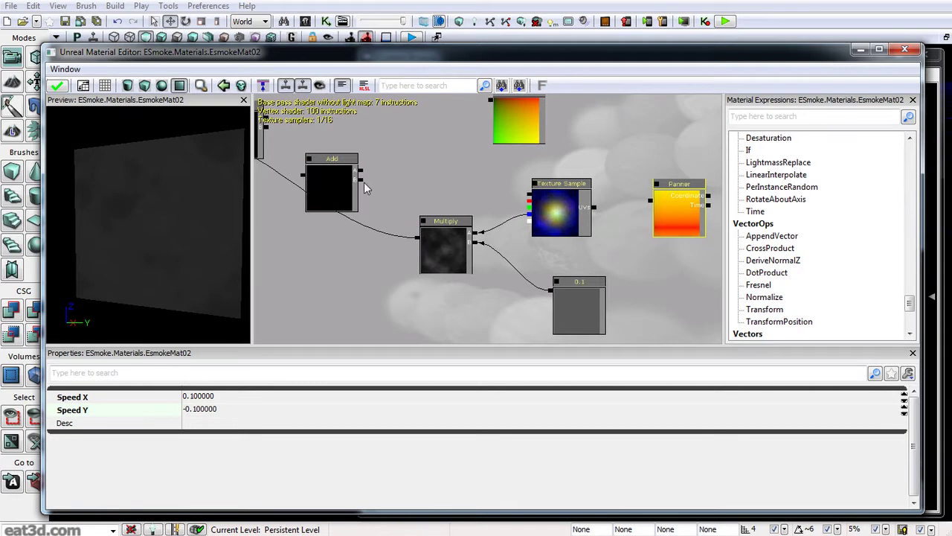
click(322, 84)
drag(415, 196, 345, 257)
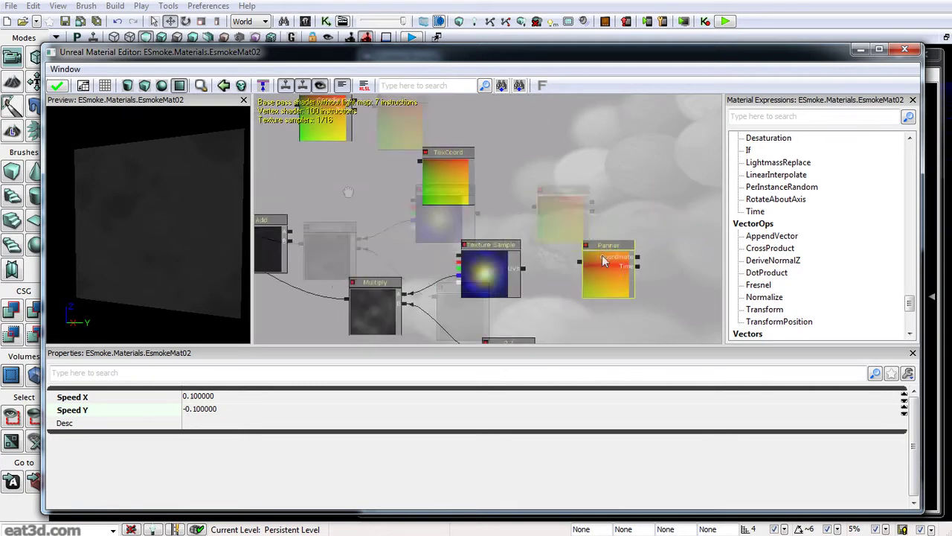
drag(581, 262, 523, 267)
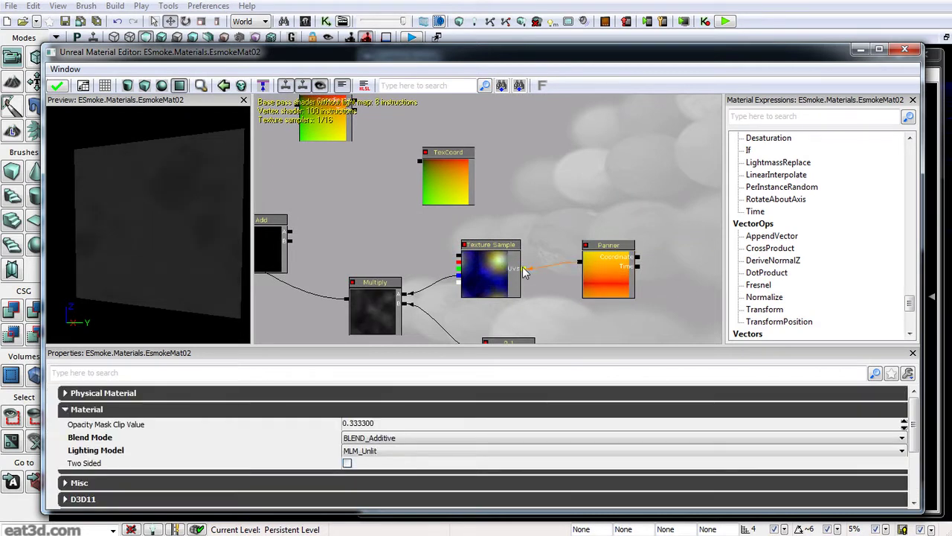
Step: Set the constant feeding the second Multiply to 1 and rotate the preview plane to inspect the distortion
mouse_move(149, 223)
mouse_down()
mouse_move(201, 223)
mouse_move(153, 224)
mouse_up()
drag(457, 325, 469, 234)
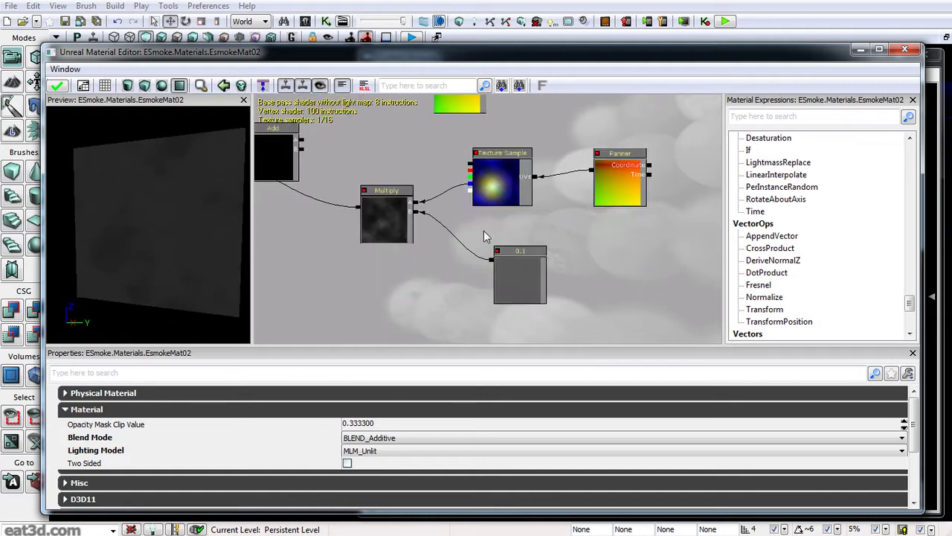
click(523, 280)
click(356, 398)
text(1)
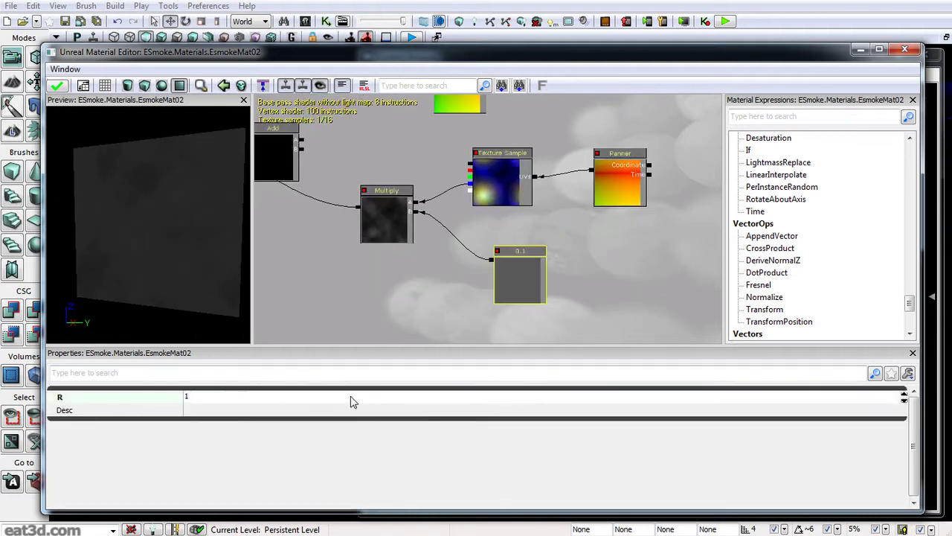
key(Return)
mouse_move(143, 221)
mouse_down()
mouse_move(195, 221)
mouse_move(145, 221)
mouse_up()
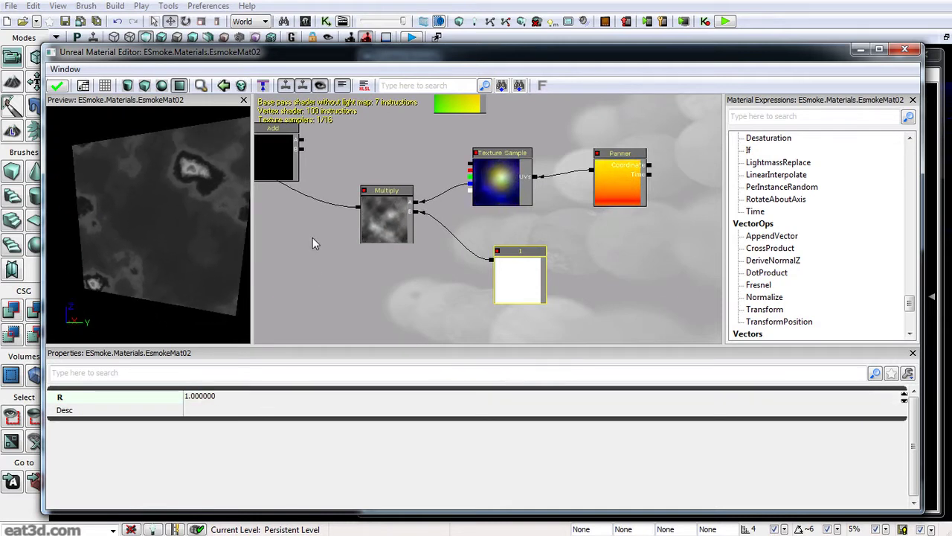
Step: Set the unconnected TexCoord's UTiling and VTiling to 0.5
drag(313, 242, 381, 292)
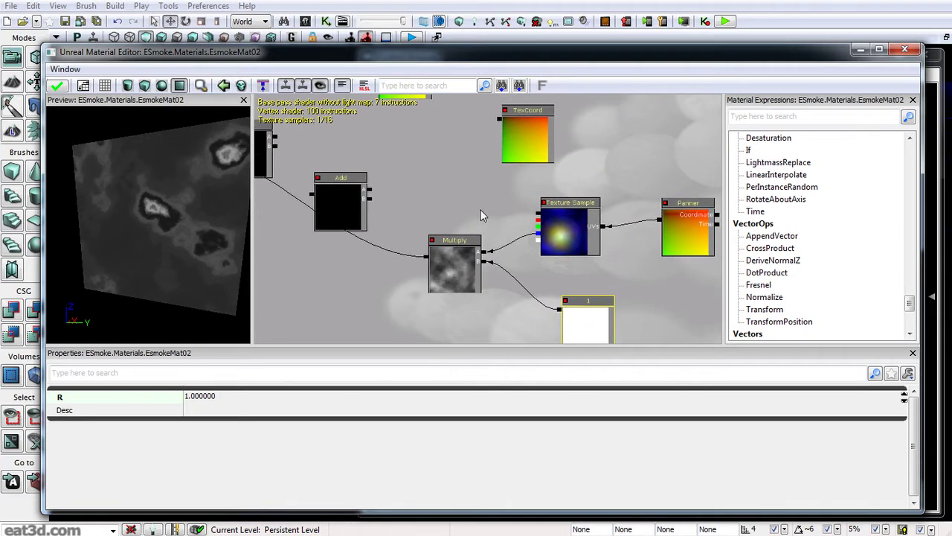
drag(432, 161, 432, 196)
drag(497, 206, 467, 236)
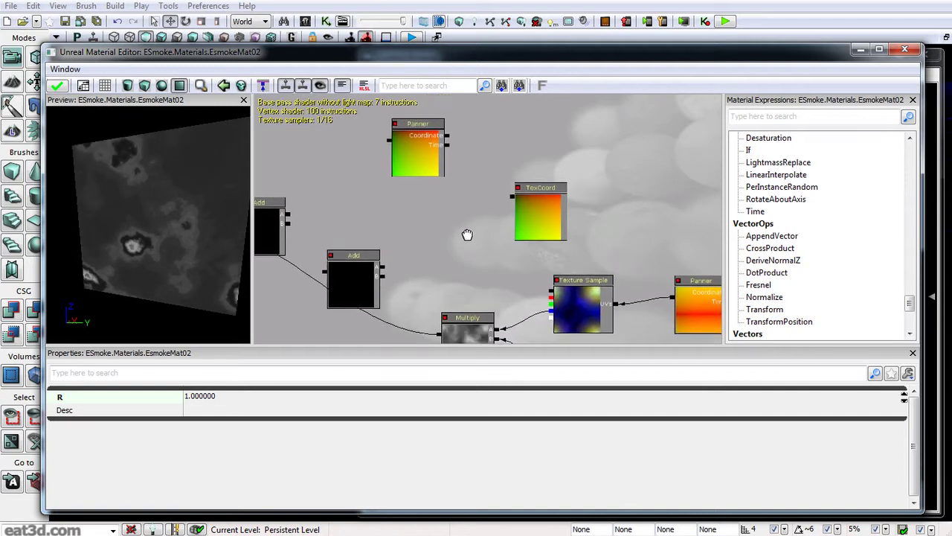
click(547, 204)
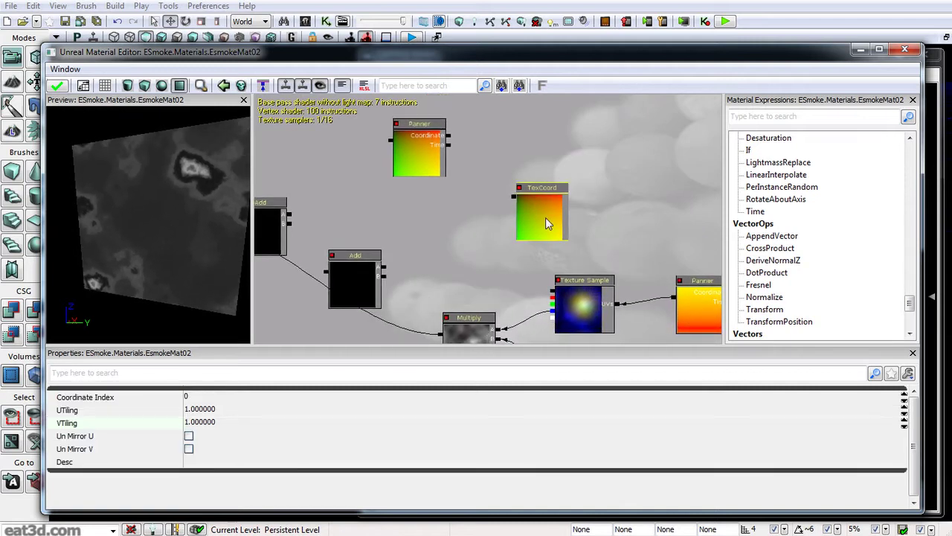
click(276, 412)
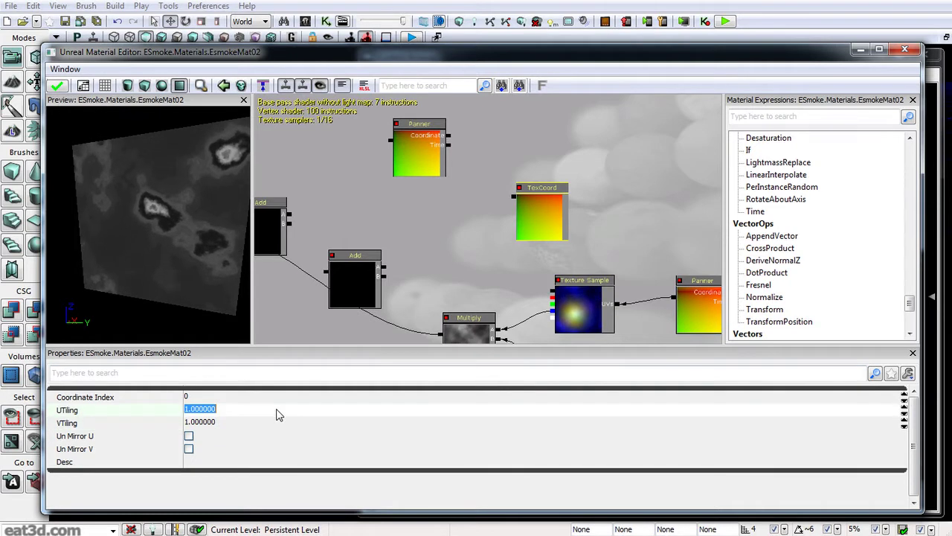
text(.5)
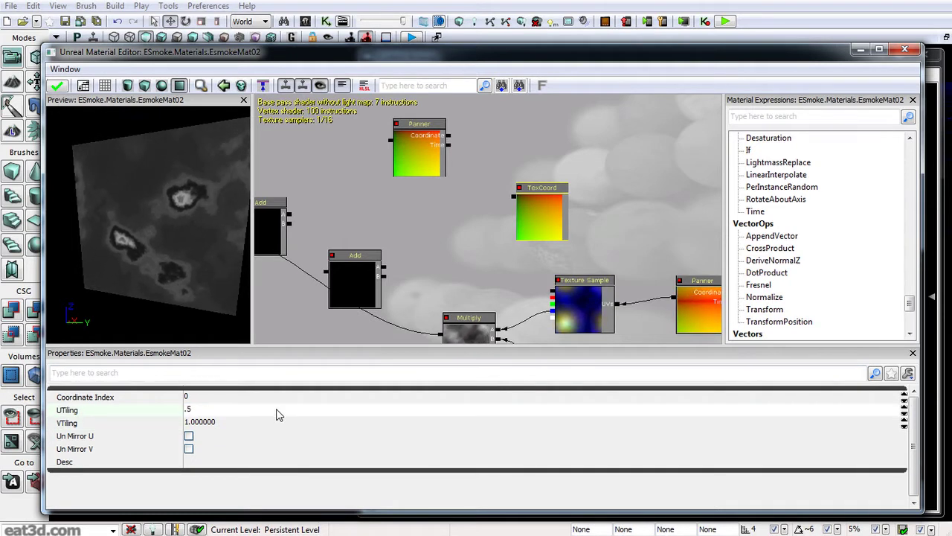
key(Tab)
text(.5)
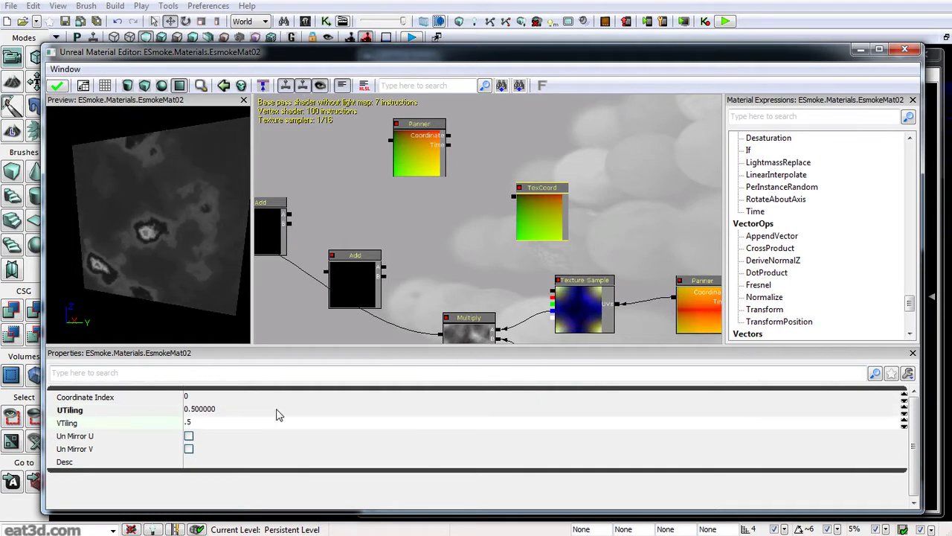
key(Return)
Step: Connect the TexCoord to the unconnected Panner's Coordinate input and set that Panner's Speed X to 0.03 and Speed Y to 0.01
drag(468, 195, 511, 172)
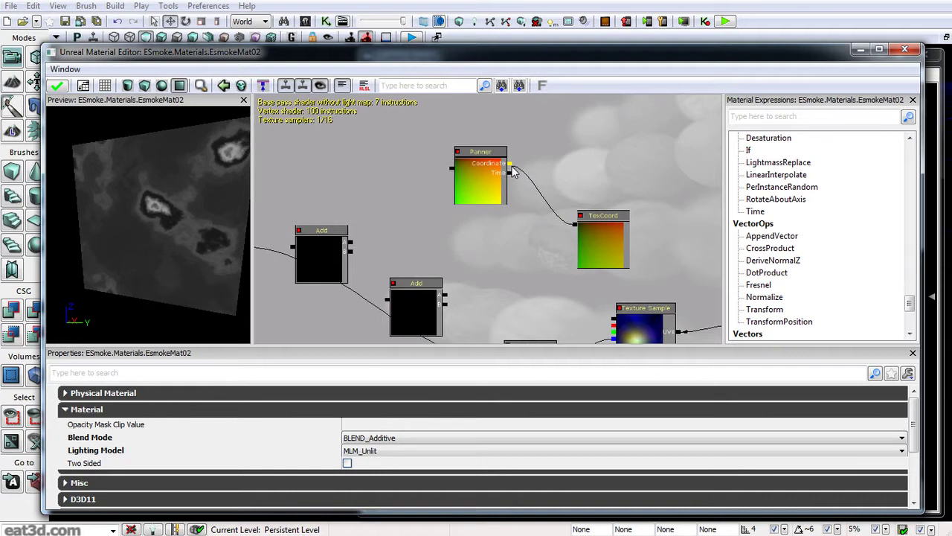
click(470, 183)
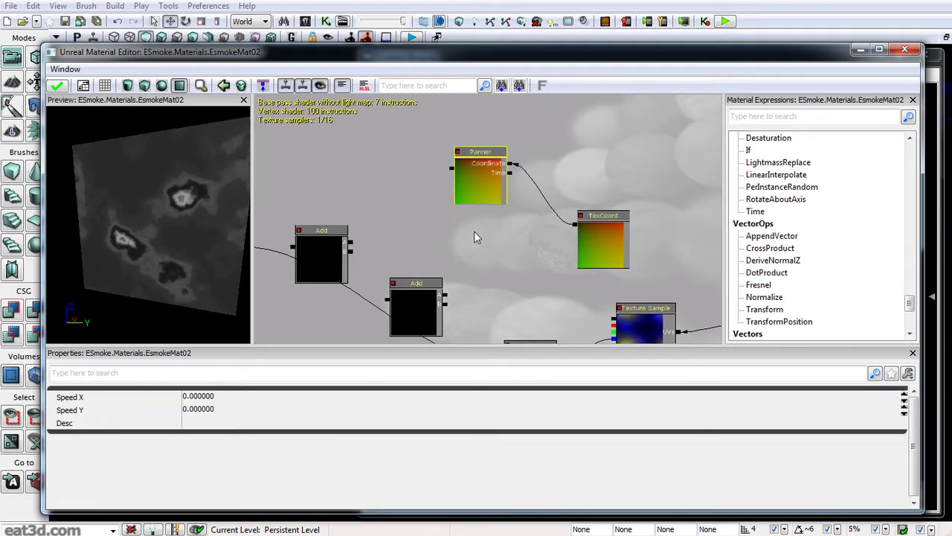
click(204, 396)
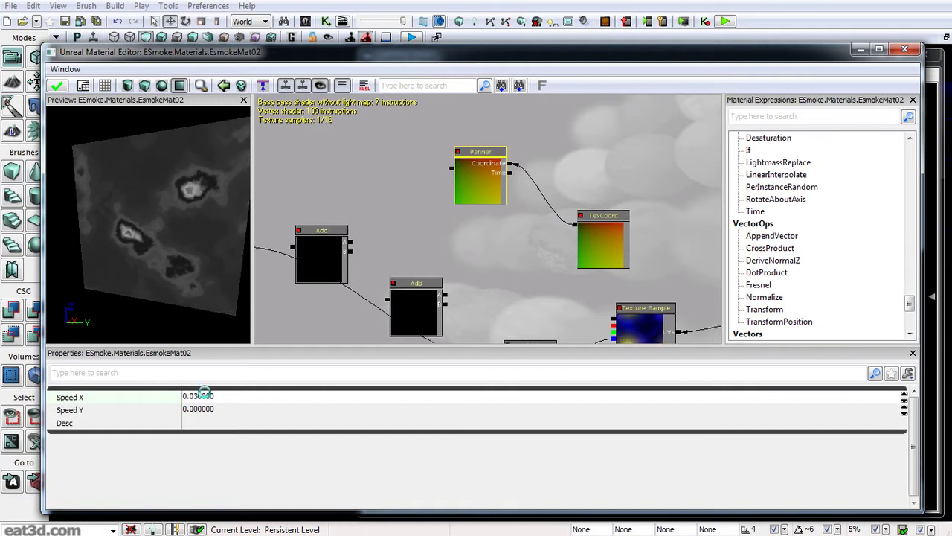
key(Tab)
text(.)
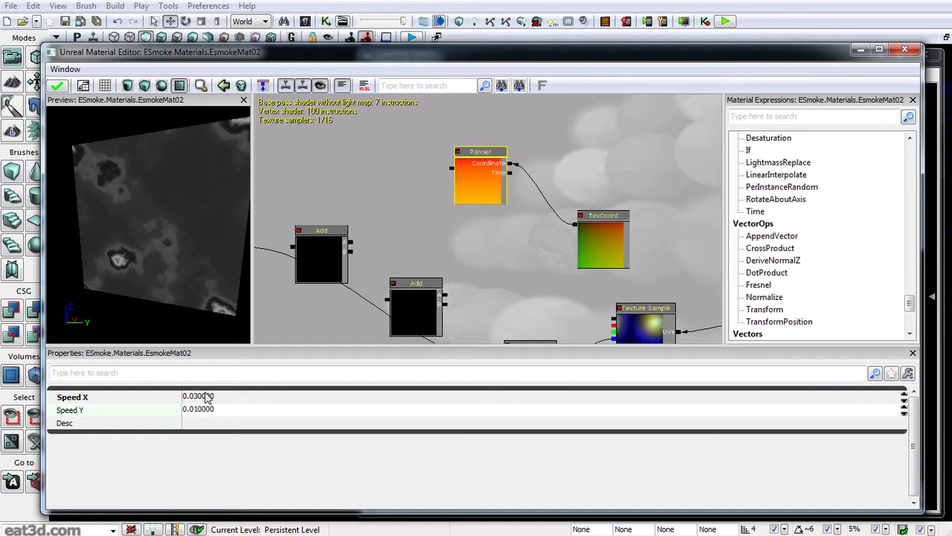
Step: Connect the TexCoord-fed Panner to the first Add's A input and the second Add to its B input
drag(395, 249, 429, 226)
drag(486, 144, 421, 276)
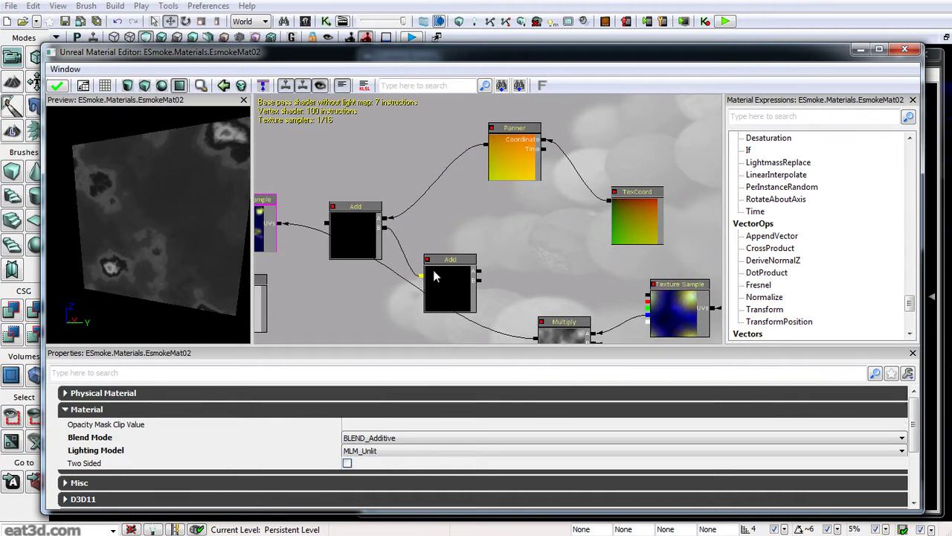
drag(497, 232, 458, 140)
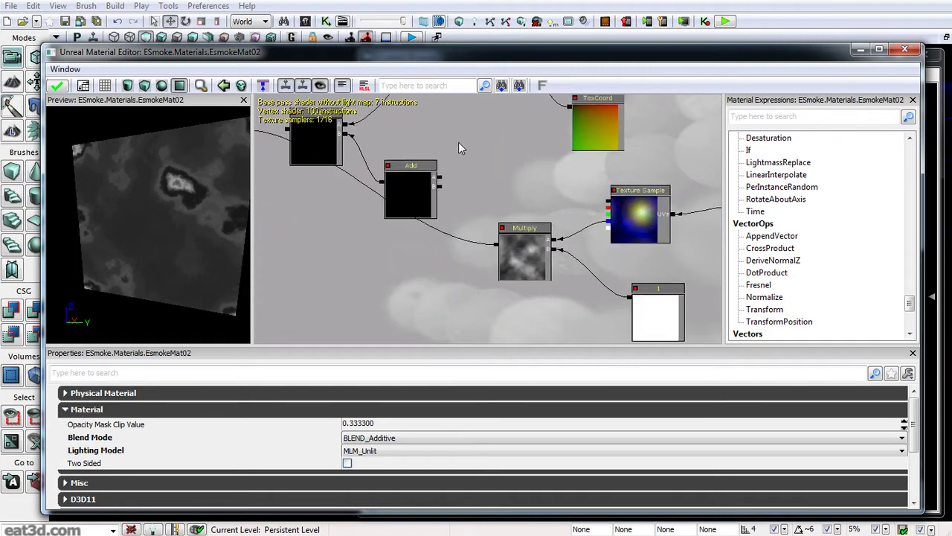
click(417, 184)
ctrl+drag(417, 185, 440, 182)
Step: Connect the TexCoord to the second Add's A input and the second Multiply to its B input
drag(478, 139, 466, 189)
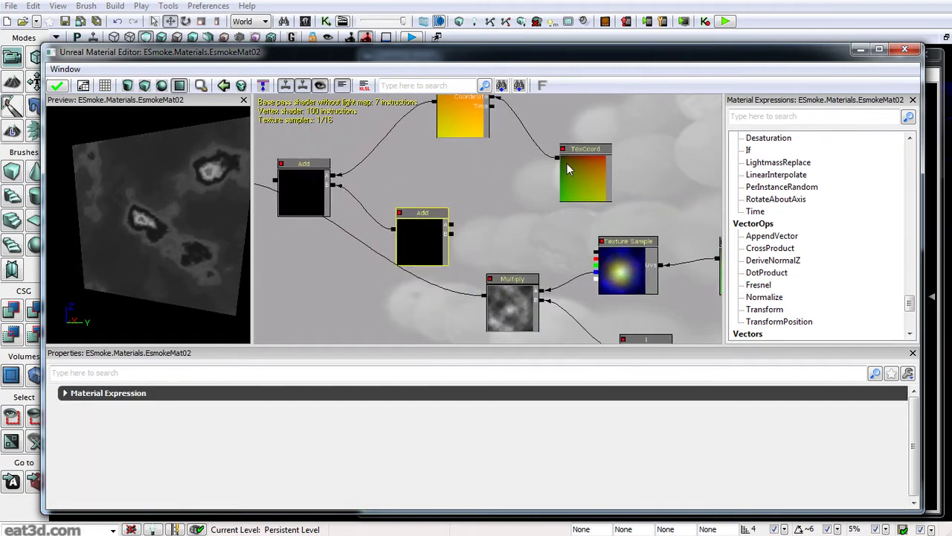
drag(559, 157, 452, 225)
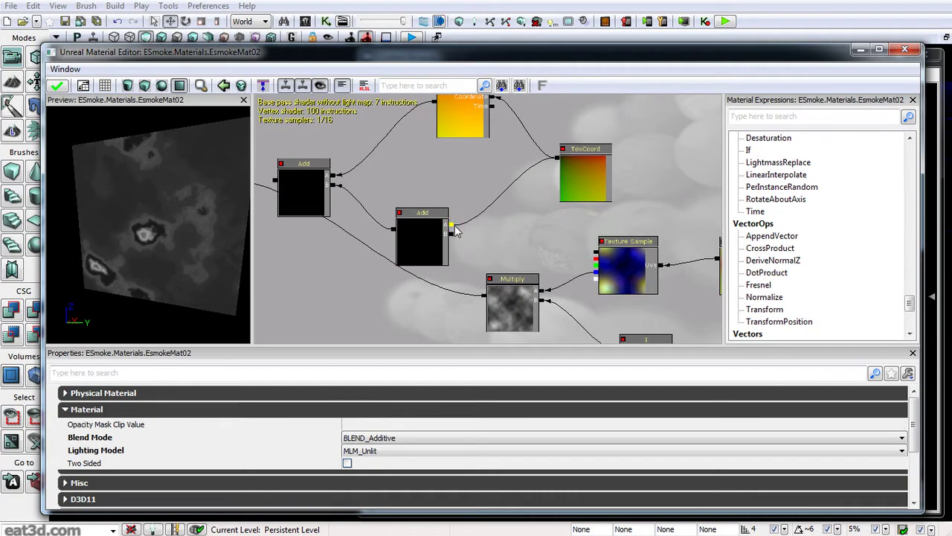
drag(453, 238, 482, 294)
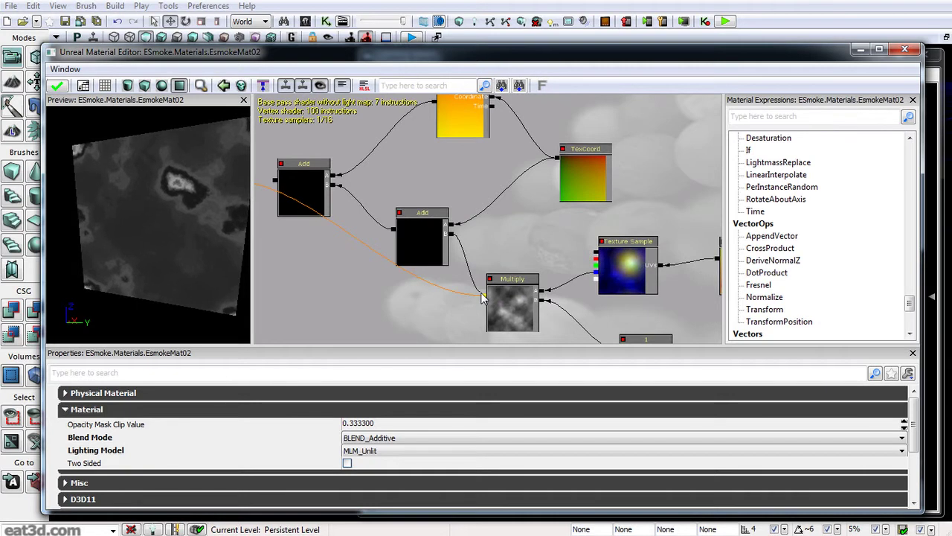
Step: Connect the first Add's output to the first Texture Sample's UVs in place of the Multiply, and rotate the preview to check the distortion
drag(521, 235, 661, 268)
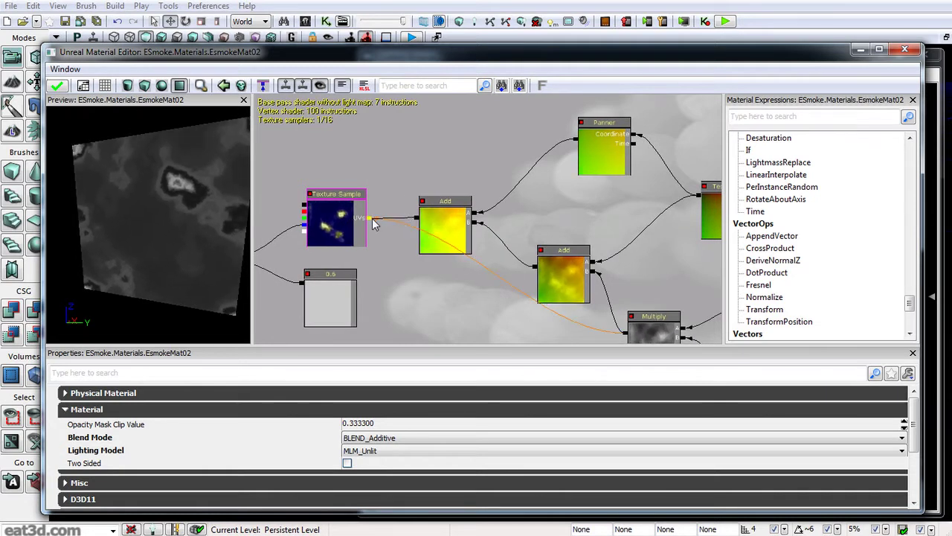
drag(373, 219, 373, 218)
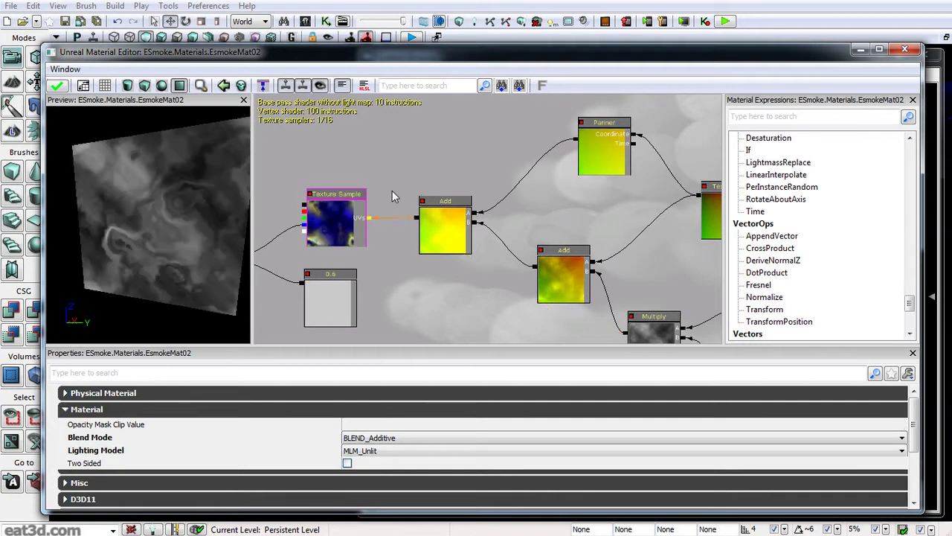
drag(149, 199, 181, 171)
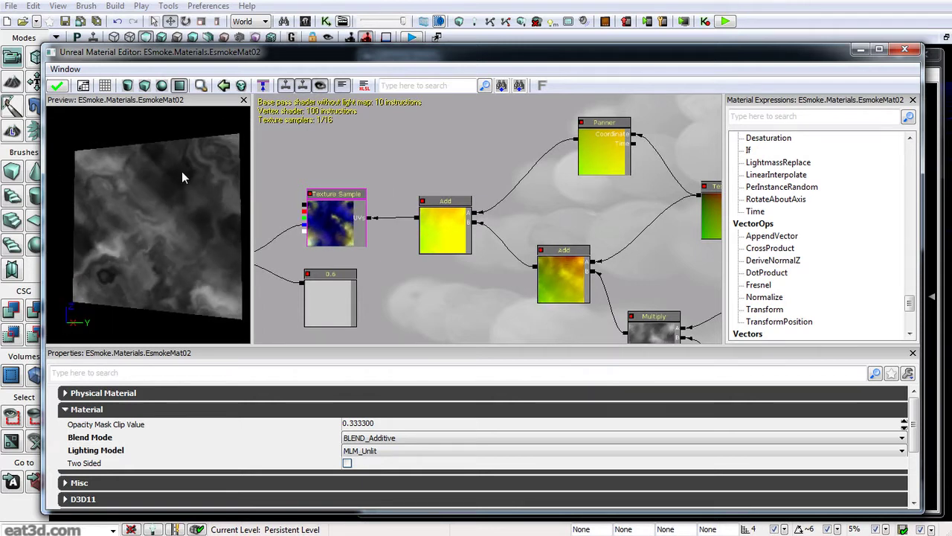
drag(294, 170, 324, 145)
mouse_move(160, 182)
mouse_down()
mouse_move(202, 186)
mouse_move(163, 174)
mouse_up()
Step: Set the constant feeding the second Multiply to 0.1 to soften the UV distortion
drag(535, 314, 293, 216)
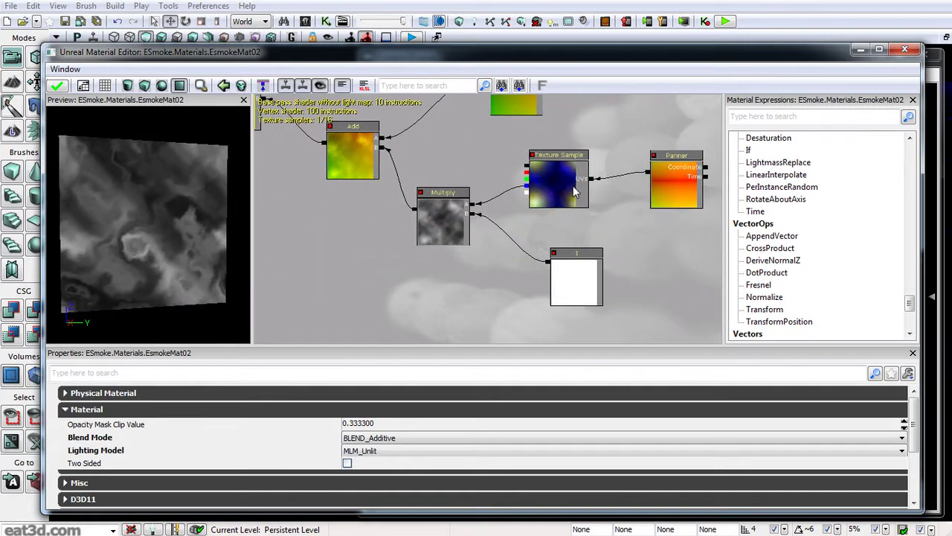
click(576, 281)
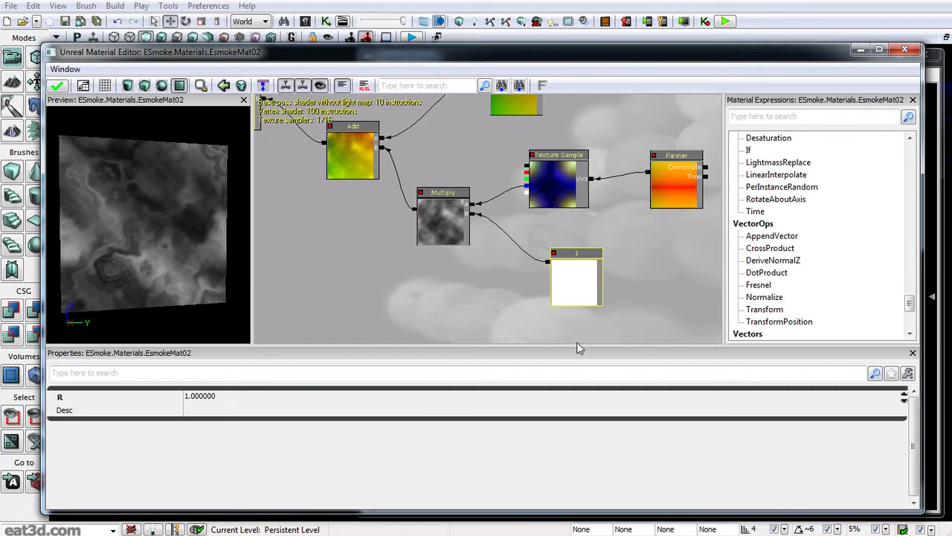
click(414, 403)
text(0.1)
key(Return)
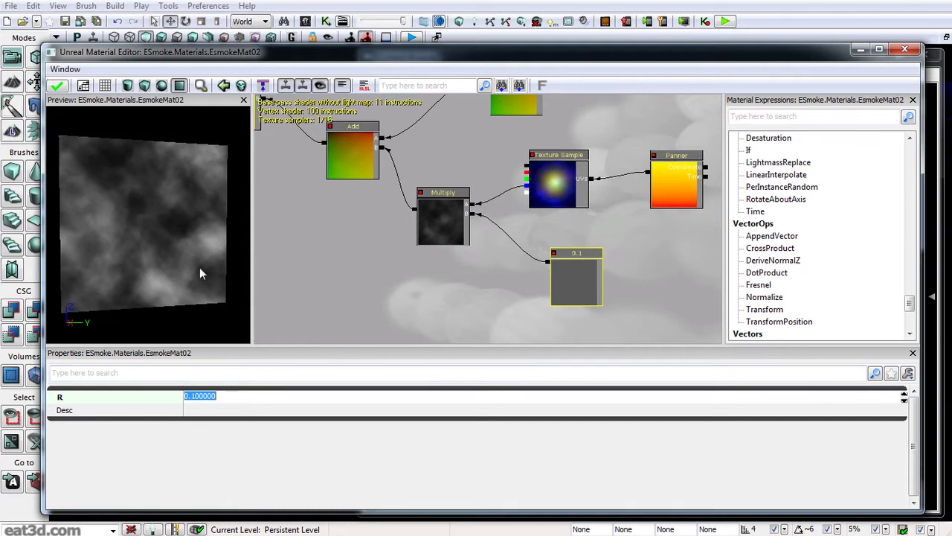
Step: Zoom in on the preview plane and widen the preview area to inspect the smoke
click(182, 240)
mouse_move(151, 254)
right_down()
mouse_move(151, 223)
mouse_move(153, 258)
right_up()
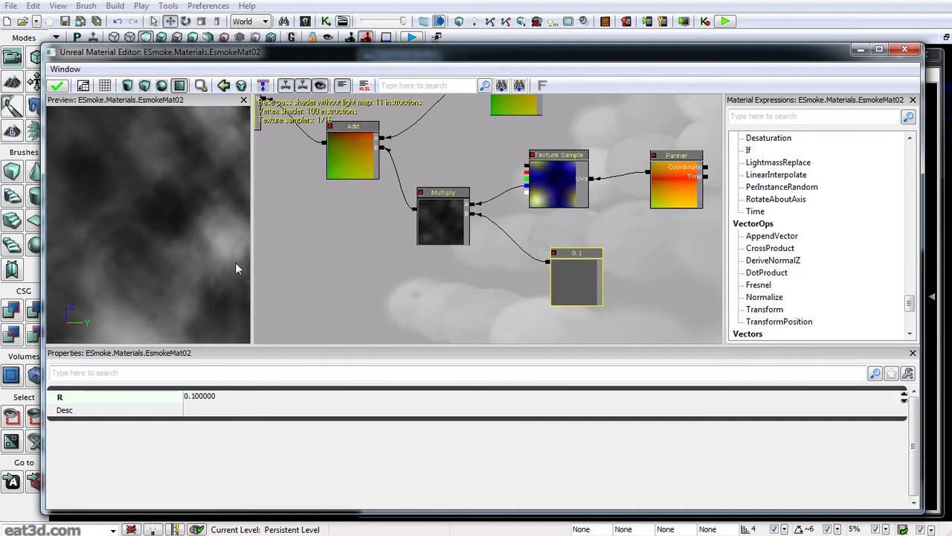
drag(253, 254, 400, 267)
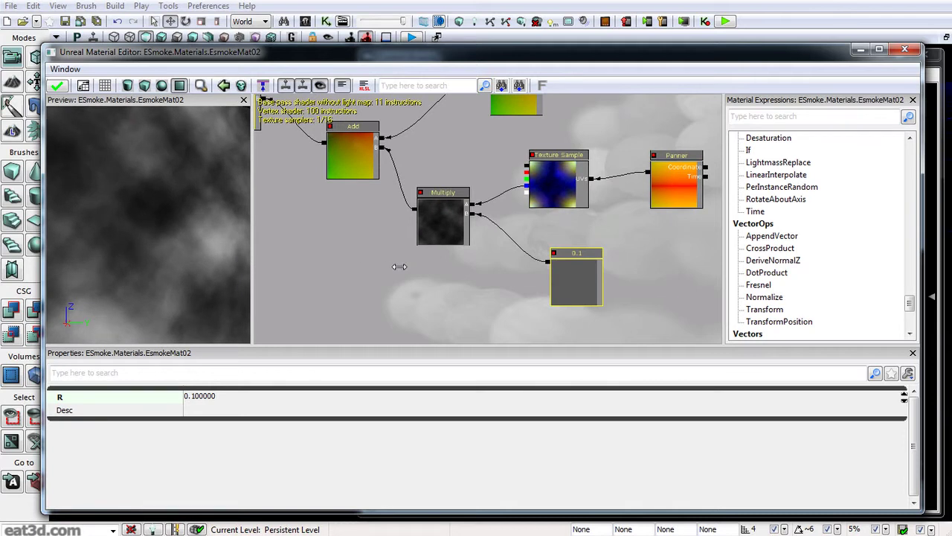
drag(297, 270, 223, 248)
mouse_move(315, 253)
mouse_down()
mouse_move(342, 253)
mouse_move(312, 250)
mouse_up()
Step: Select the whole smoke node network and enclose it in a new comment named Smoke_Dominate
click(513, 187)
scroll(514, 187, down, 4)
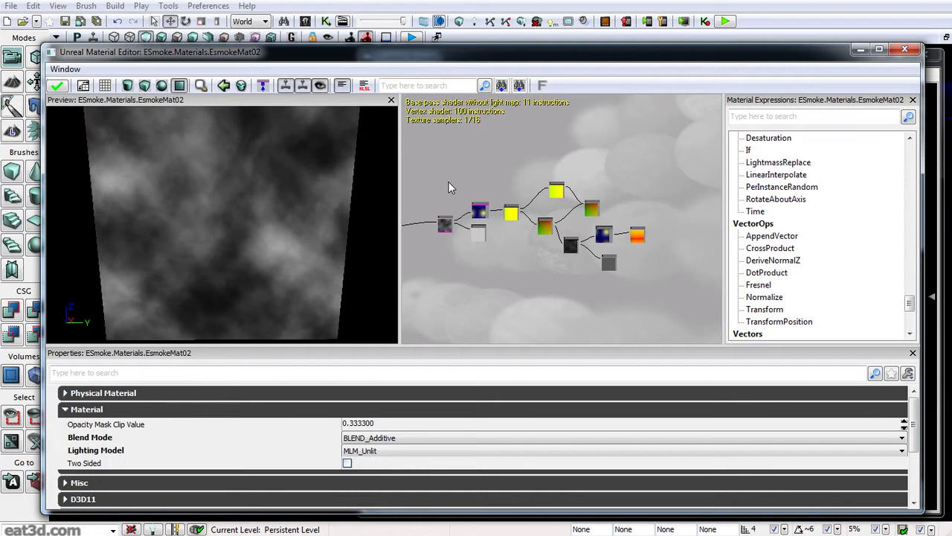
ctrl+alt+drag(436, 154, 655, 286)
drag(509, 275, 569, 261)
right_click(578, 230)
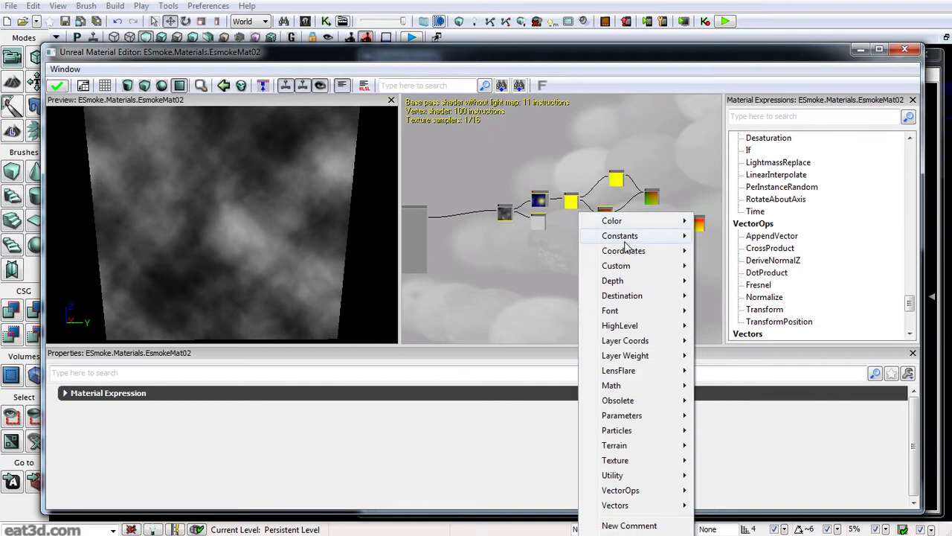
click(628, 525)
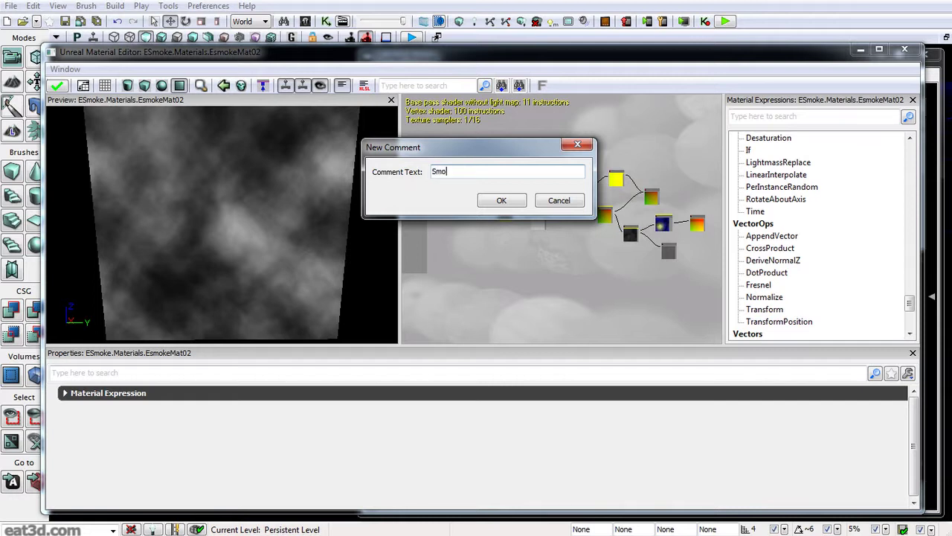
text(Smoke_Don)
key(BackSpace)
text(minate)
key(Return)
Step: Move the Smoke_Dominate comment block with its nodes farther from the main material node
drag(543, 203, 515, 250)
drag(502, 214, 587, 139)
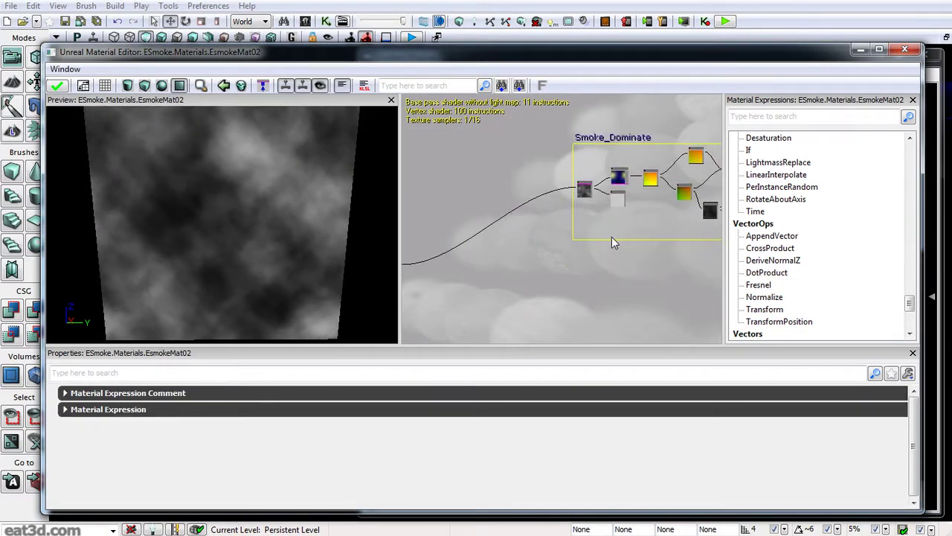
scroll(604, 268, down, 3)
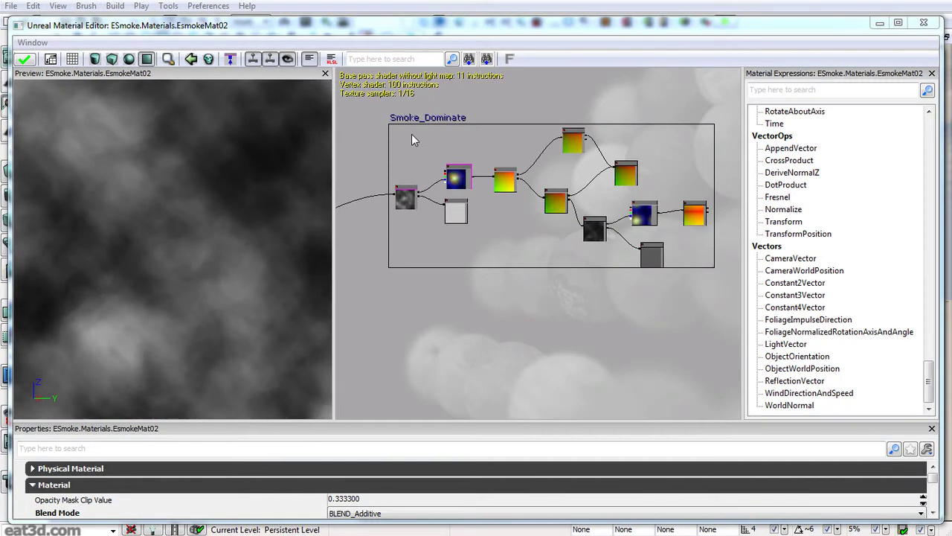
Step: Duplicate all nodes inside the Smoke_Dominate comment and place the copy below it
ctrl+alt+drag(401, 133, 704, 261)
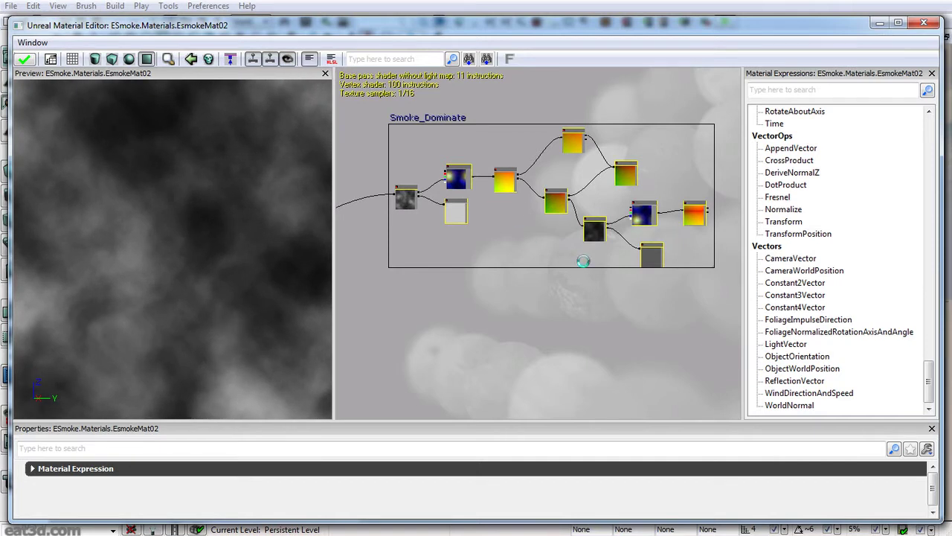
key(ctrl+w)
ctrl+drag(563, 211, 573, 379)
drag(472, 319, 335, 209)
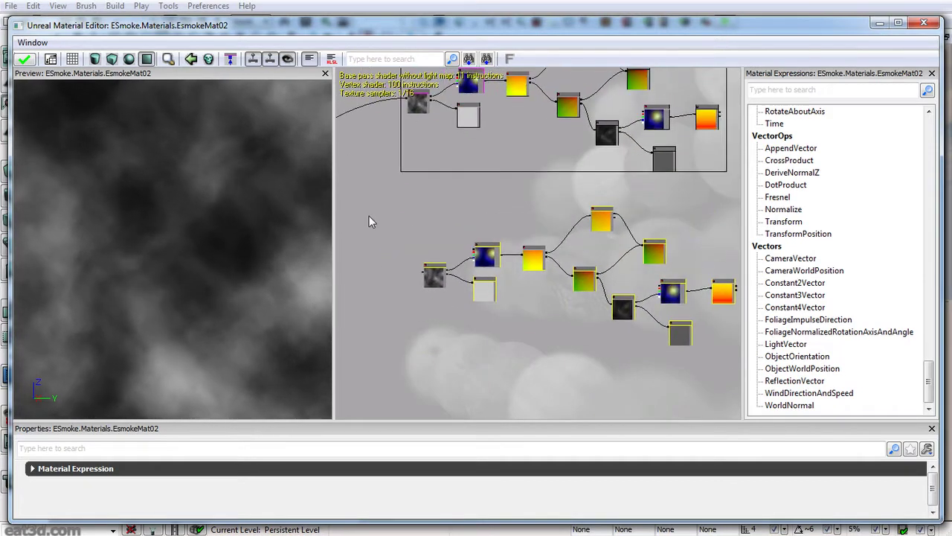
Step: Set the Panner in the duplicated smoke network to Speed X -0.01 and Speed Y -0.02
click(522, 202)
drag(545, 202, 480, 210)
scroll(511, 224, up, 4)
click(520, 240)
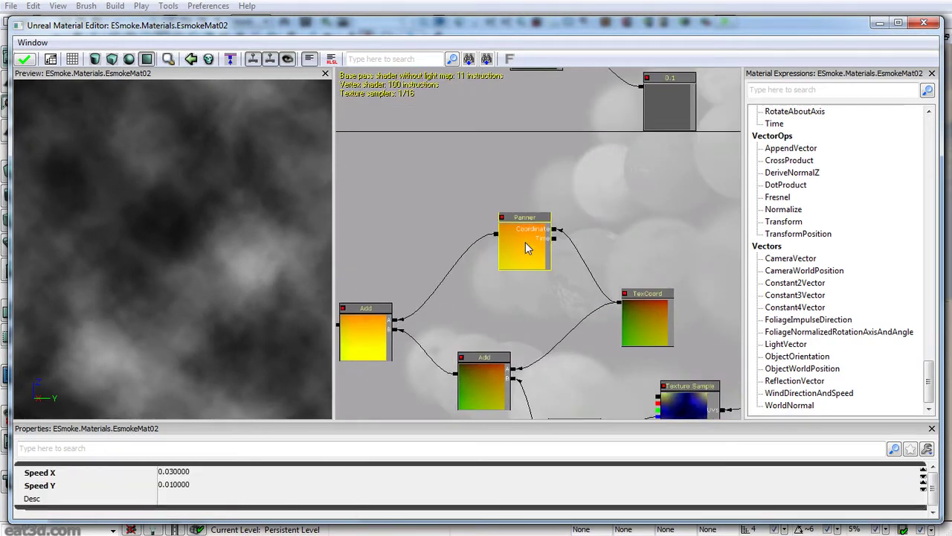
drag(554, 200, 568, 196)
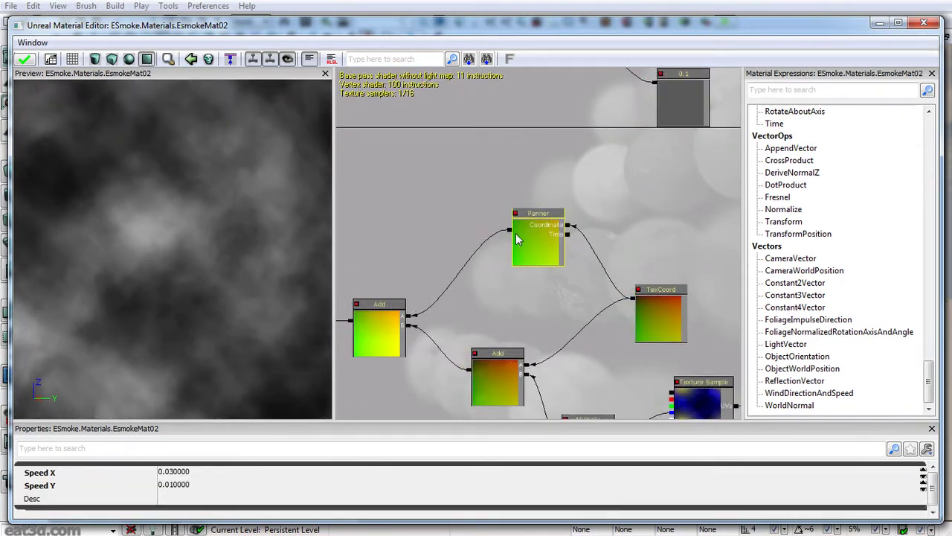
click(213, 475)
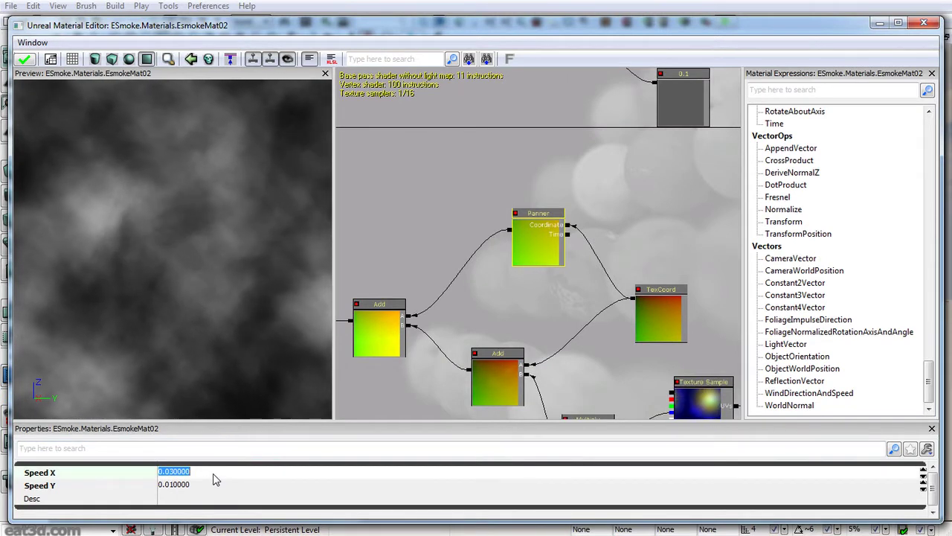
text(-.01)
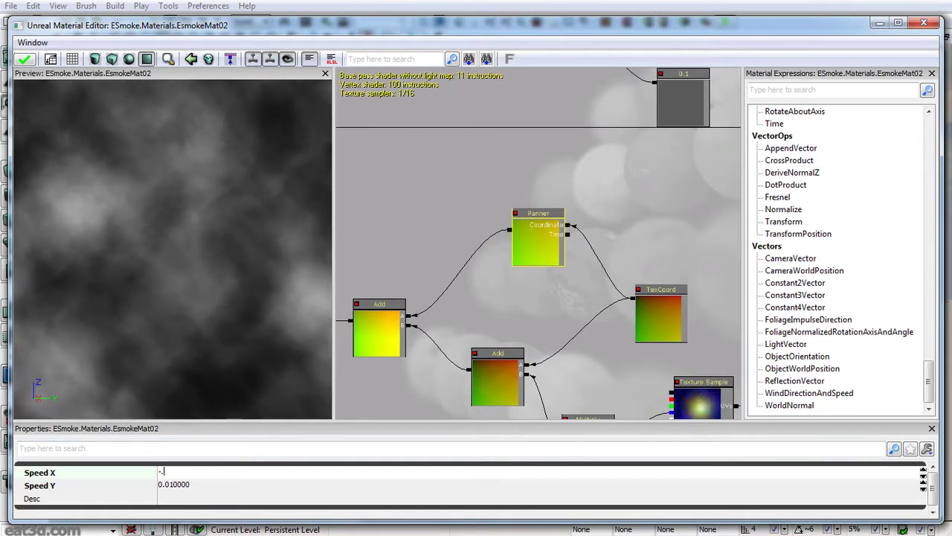
key(Return)
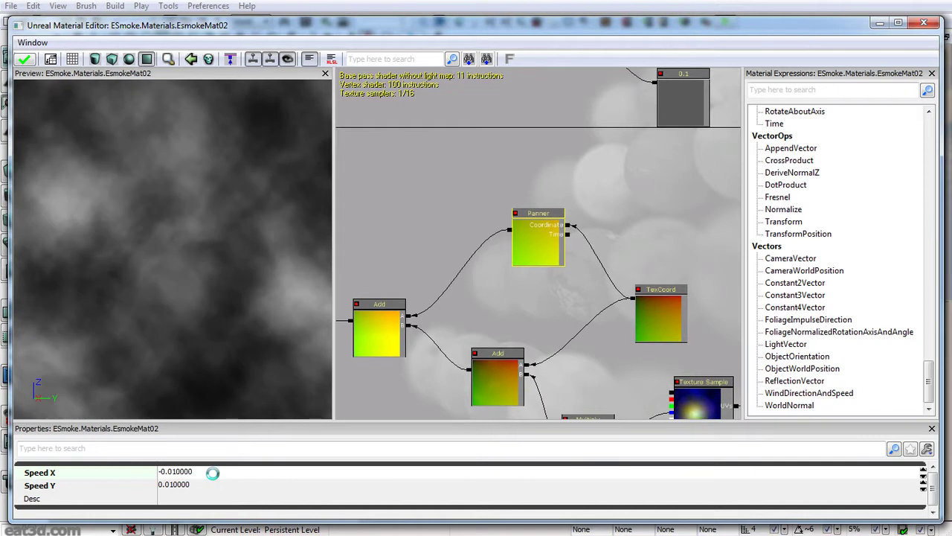
click(213, 481)
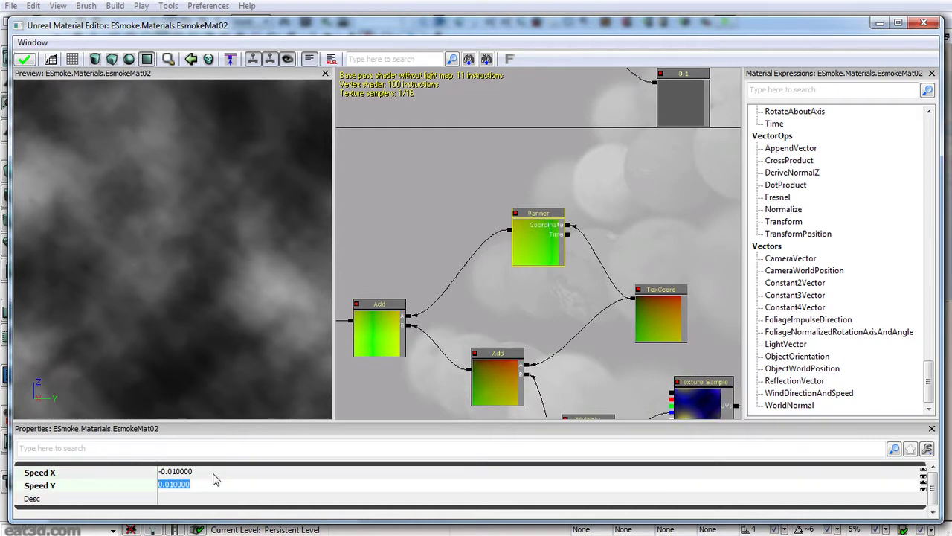
text(-.0)
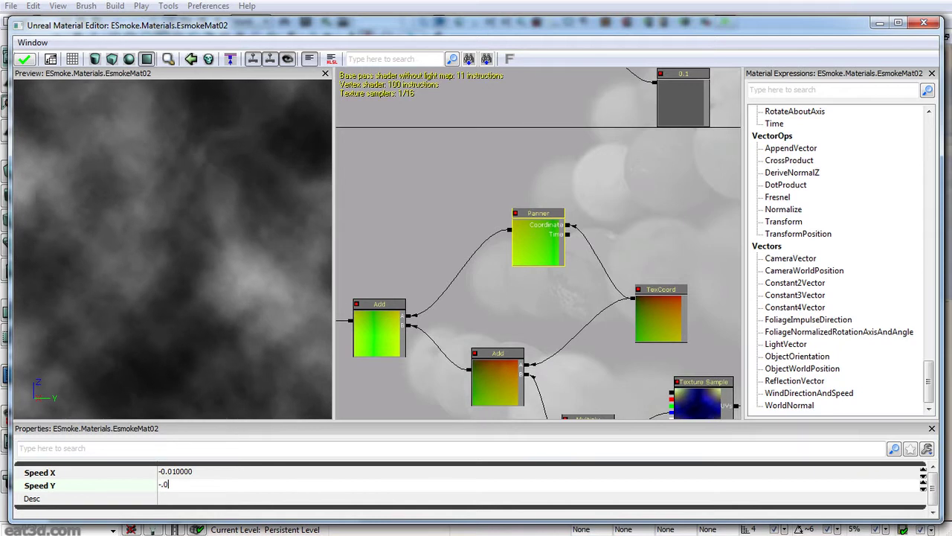
text(2)
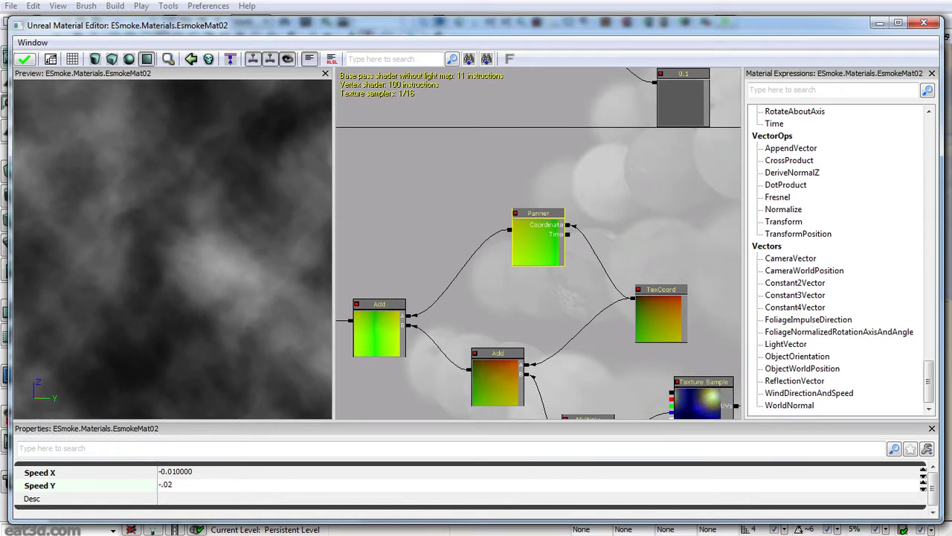
key(Return)
Step: Add a Multiply node at the end of the duplicated network and feed the existing Multiply's output into both its inputs
drag(456, 342, 566, 323)
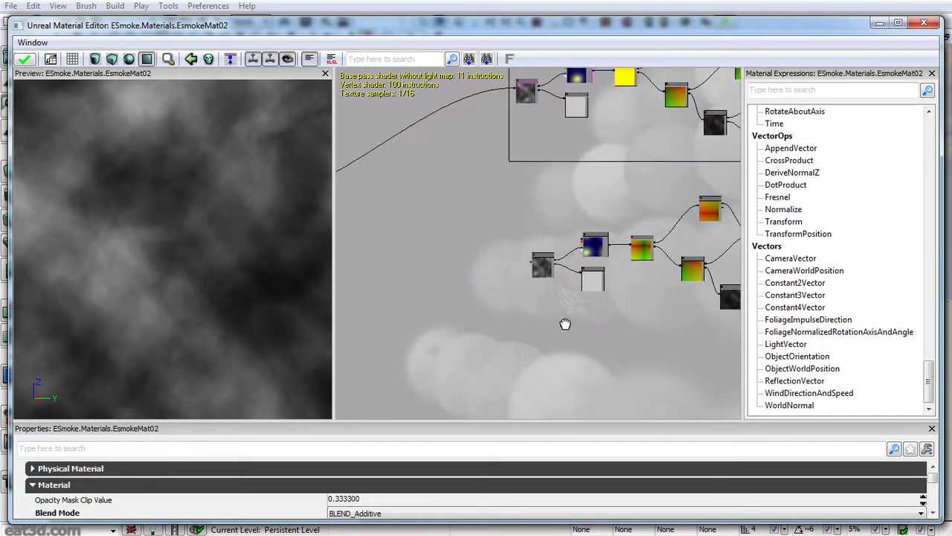
scroll(517, 293, up, 5)
drag(444, 241, 485, 258)
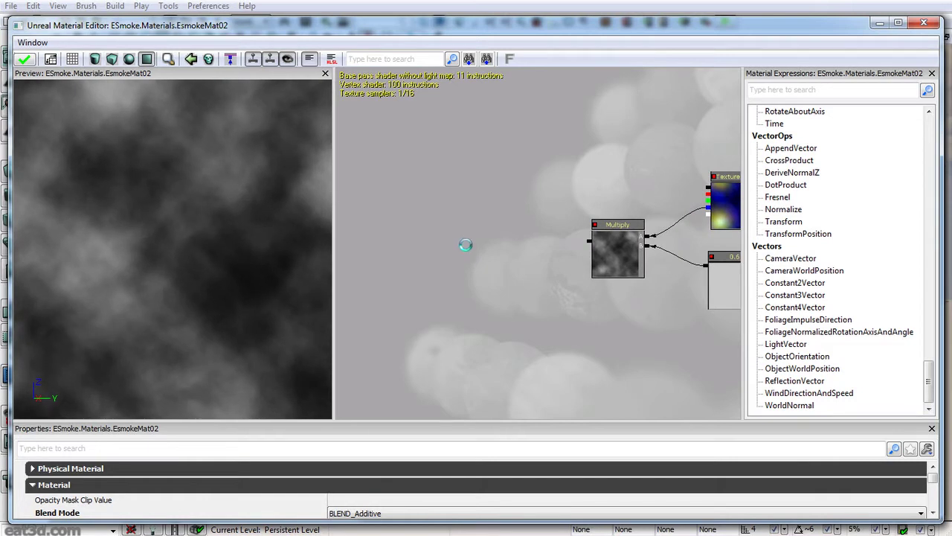
click(464, 246)
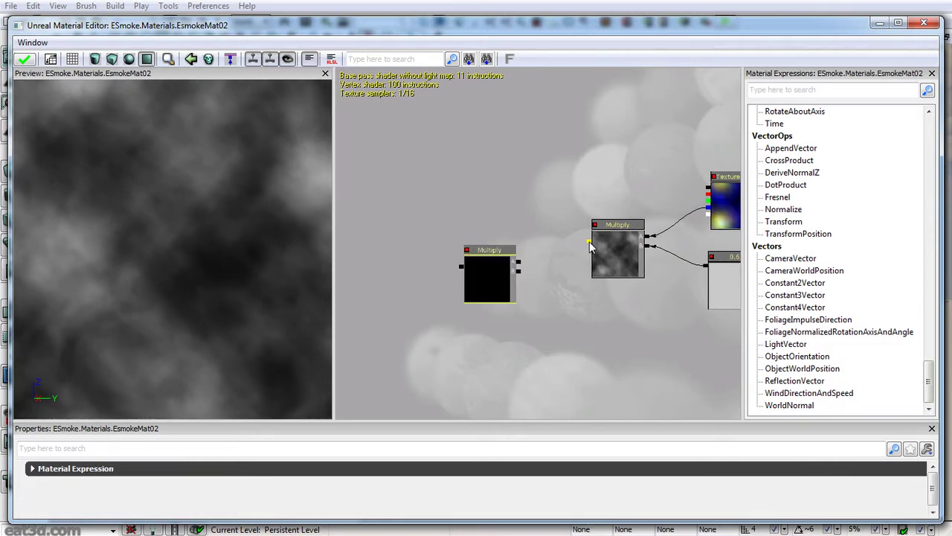
drag(589, 241, 519, 262)
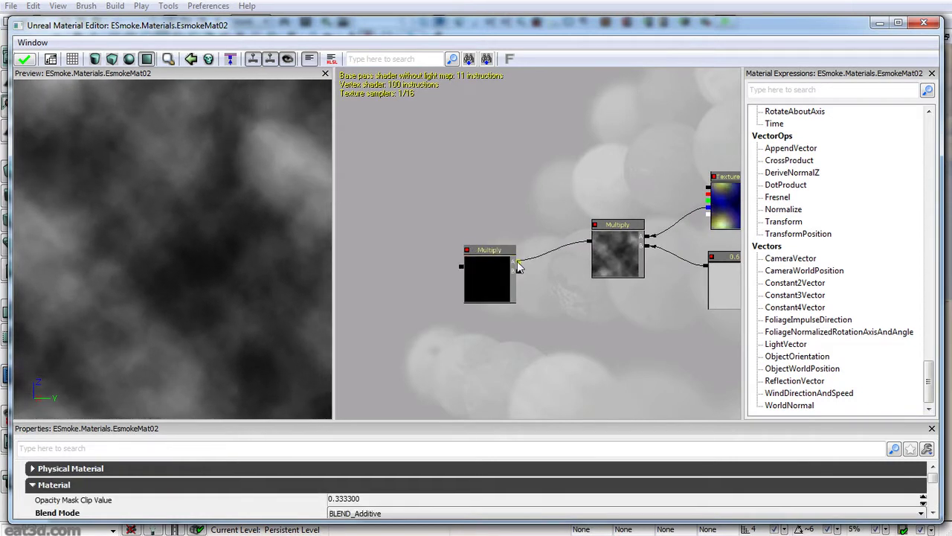
drag(587, 249, 519, 273)
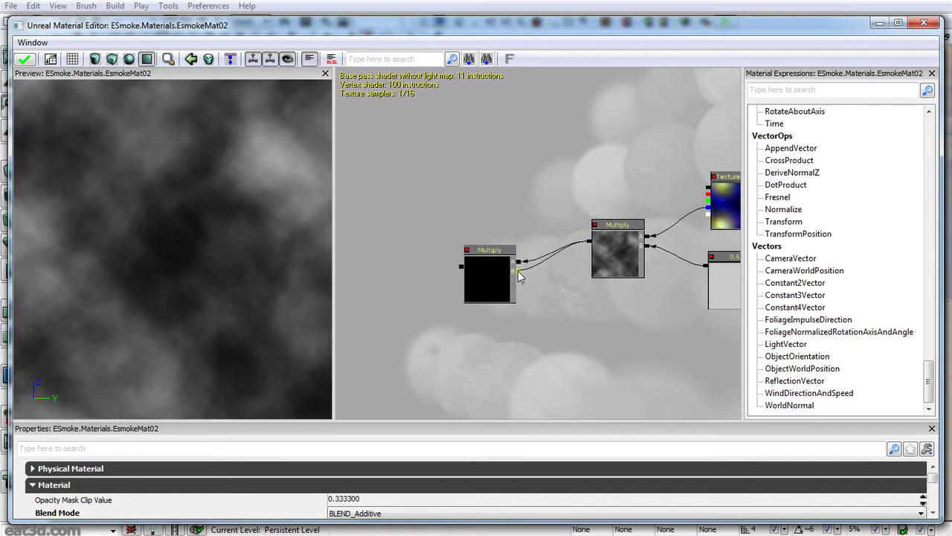
Step: Set the constant multiplied with the duplicated network's smoke Texture Sample to 0.45
drag(622, 299, 435, 285)
click(532, 260)
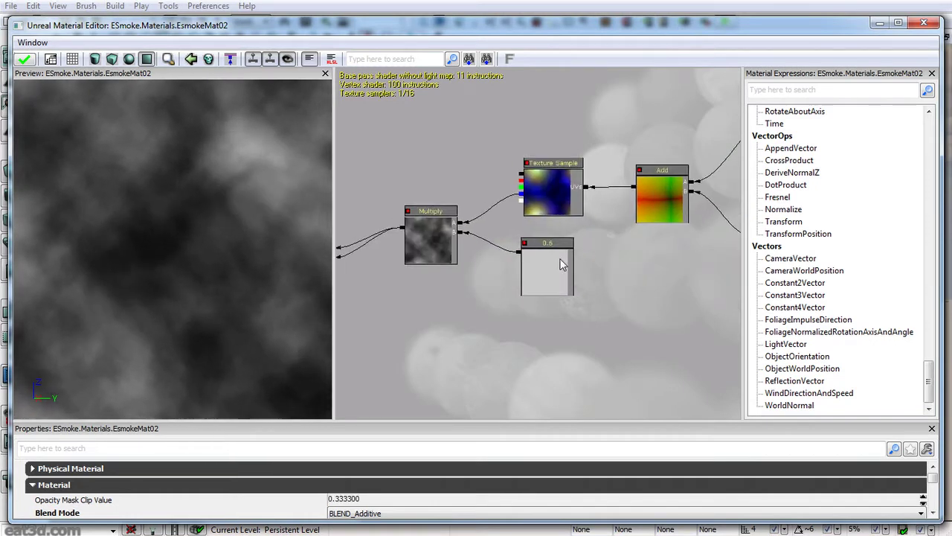
click(268, 475)
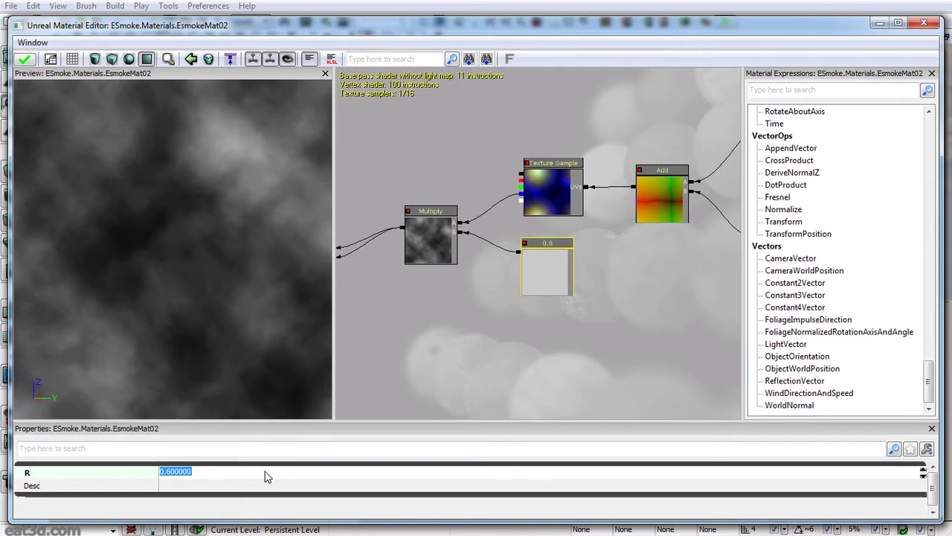
text(.4)
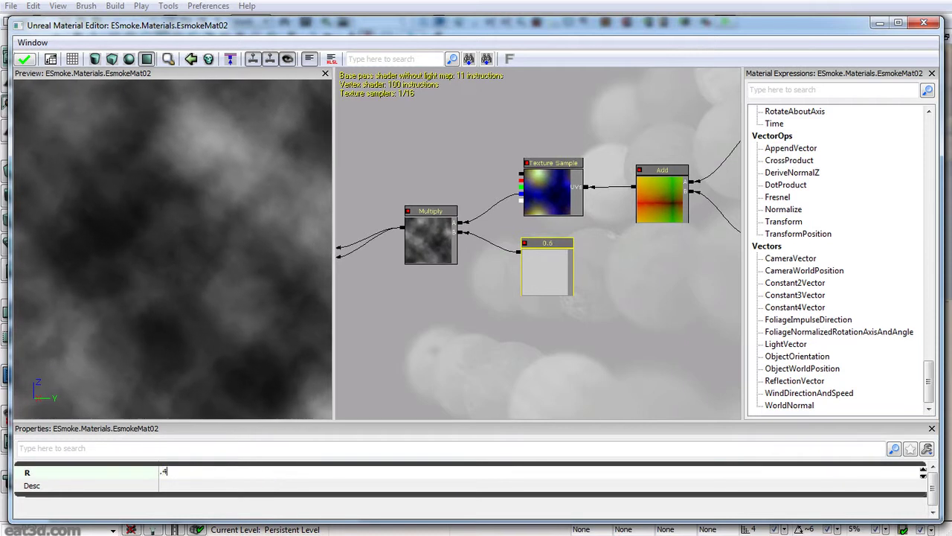
text(5)
key(Return)
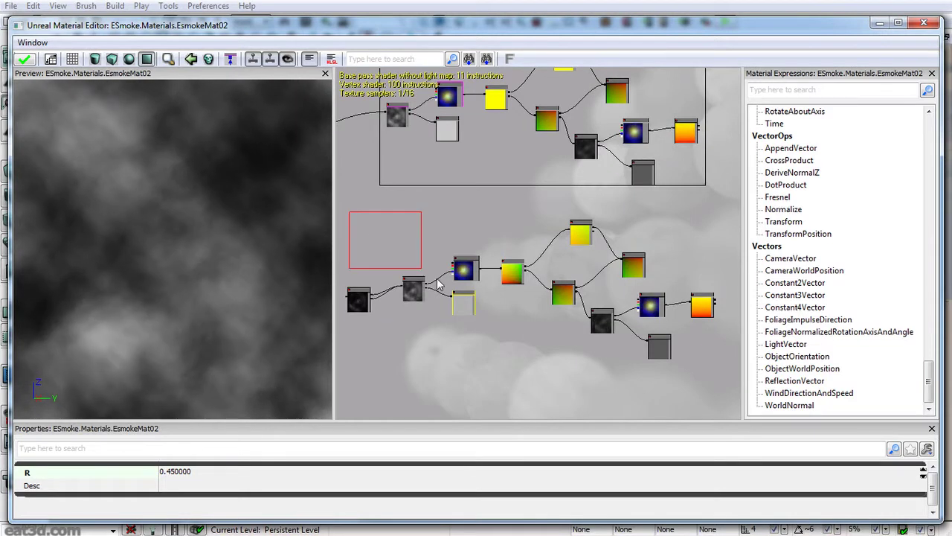
Step: Select all nodes of the duplicated network and enclose them in a new comment named Smoke_Secondary
ctrl+alt+drag(439, 284, 723, 369)
drag(534, 329, 576, 308)
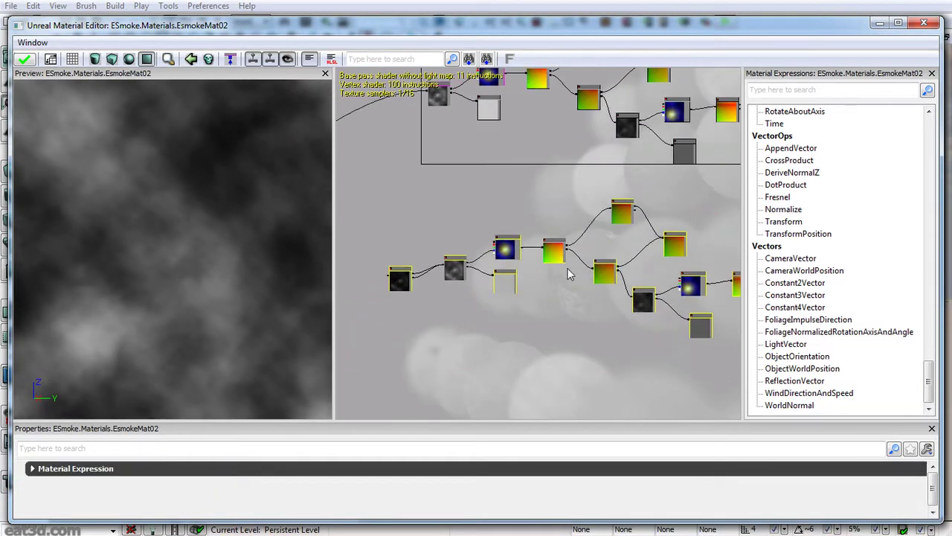
right_click(558, 281)
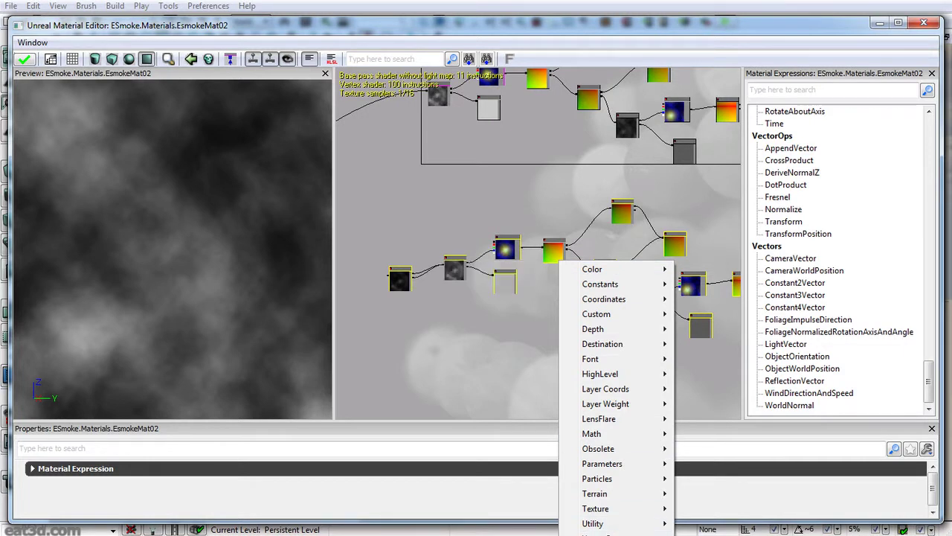
click(601, 534)
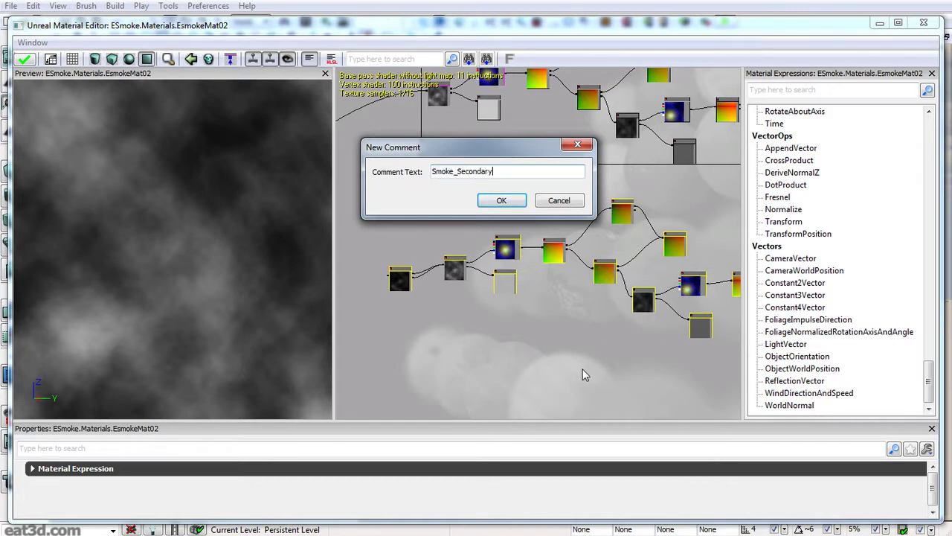
key(Return)
Step: Move the Smoke_Secondary comment block with its nodes to line up beneath the Smoke_Dominate block
drag(542, 218, 520, 253)
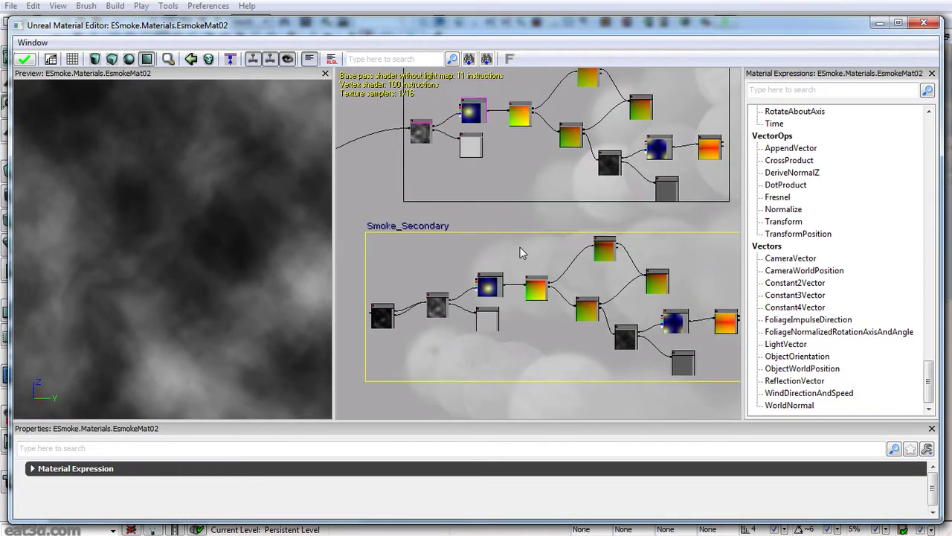
click(509, 247)
scroll(508, 247, down, 1)
click(451, 234)
ctrl+drag(451, 234, 473, 232)
Step: Combine the final Multiply outputs of Smoke_Dominate and Smoke_Secondary in a new Add node feeding the main material node
drag(402, 244, 497, 260)
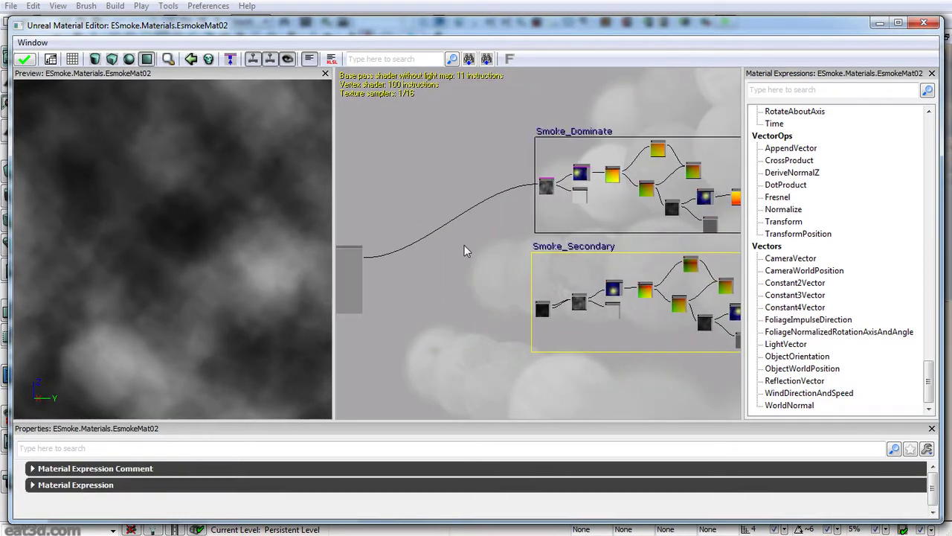
click(463, 240)
click(462, 240)
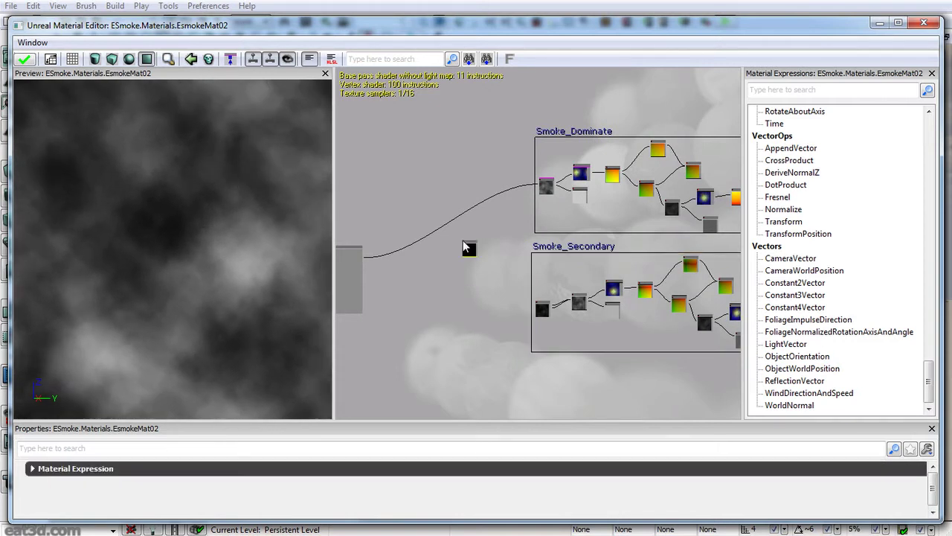
scroll(471, 233, up, 3)
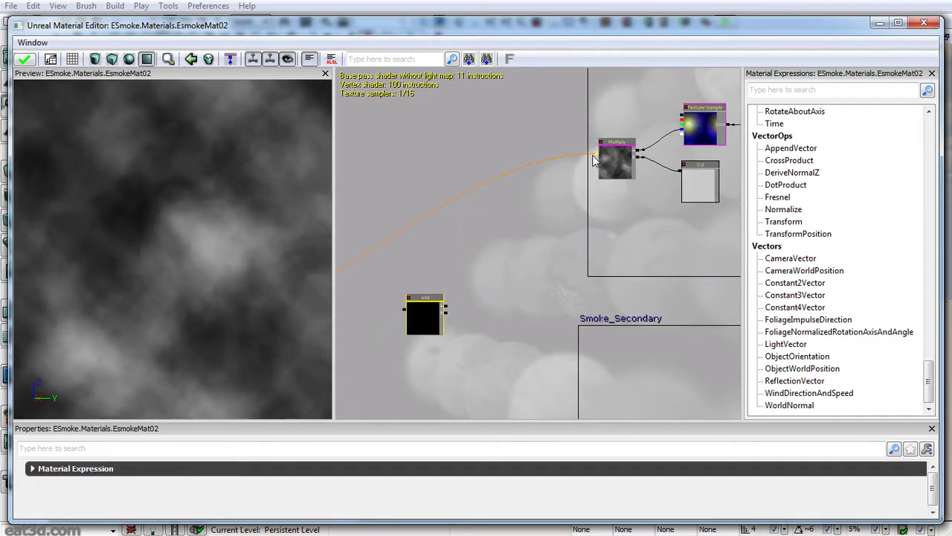
drag(592, 155, 448, 307)
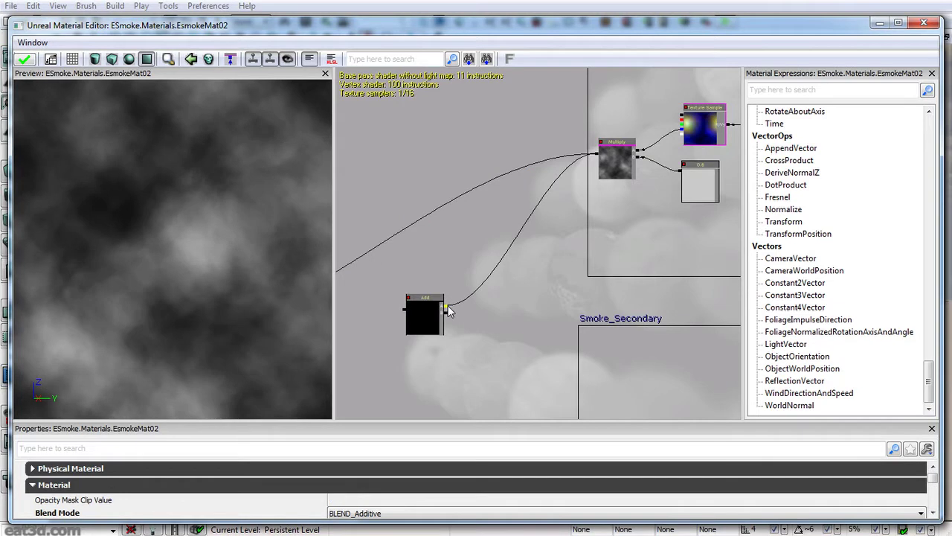
drag(527, 350, 500, 180)
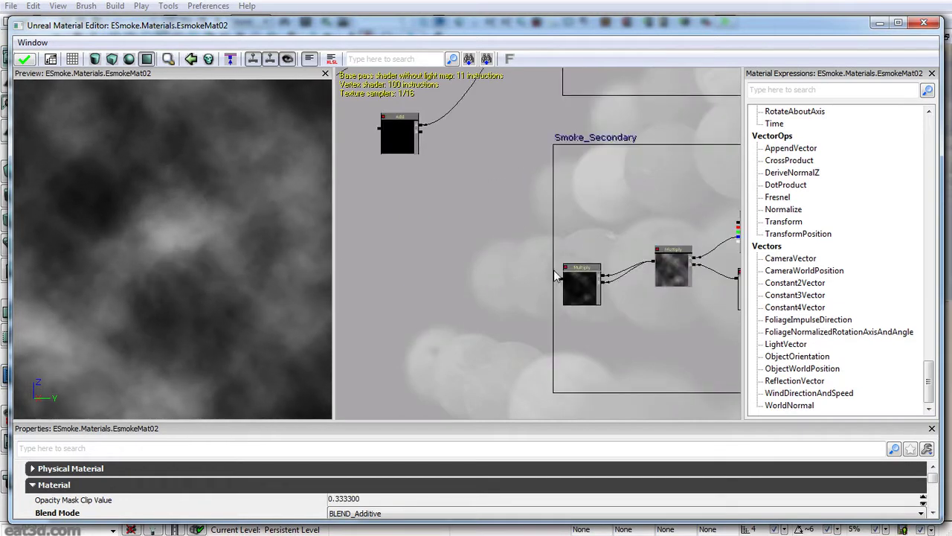
drag(440, 142, 421, 132)
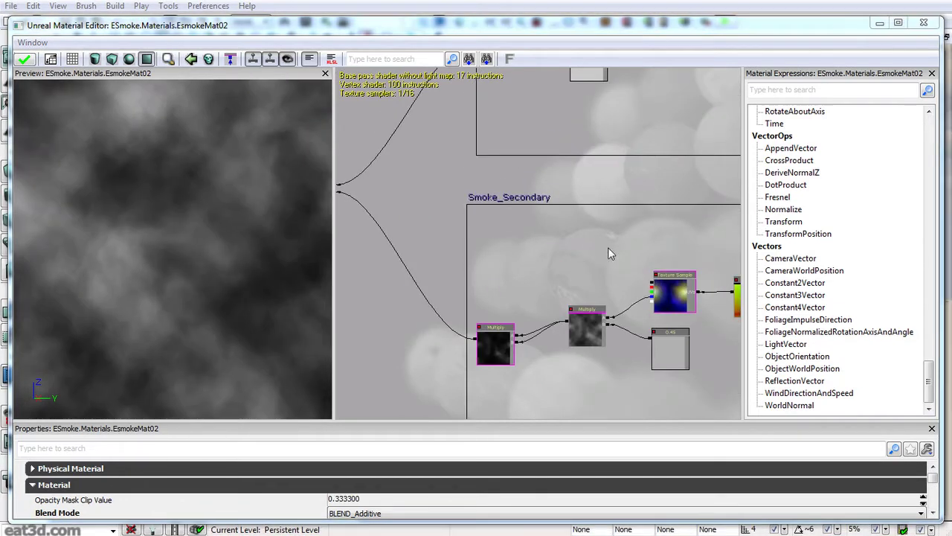
Step: Duplicate all nodes inside the Smoke_Secondary comment and place the copy below the block
drag(687, 238, 483, 175)
scroll(483, 174, down, 3)
scroll(482, 177, up, 1)
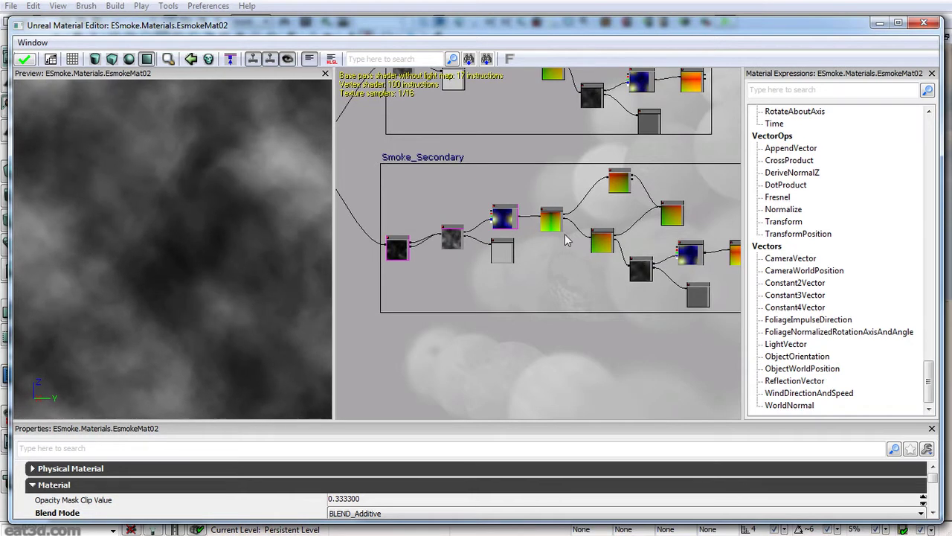
drag(487, 195, 454, 206)
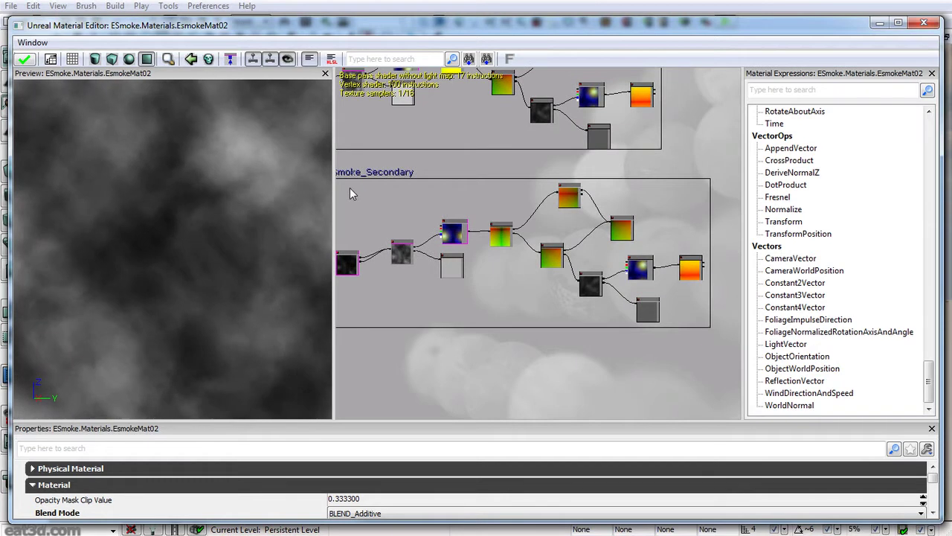
ctrl+alt+drag(371, 214, 704, 323)
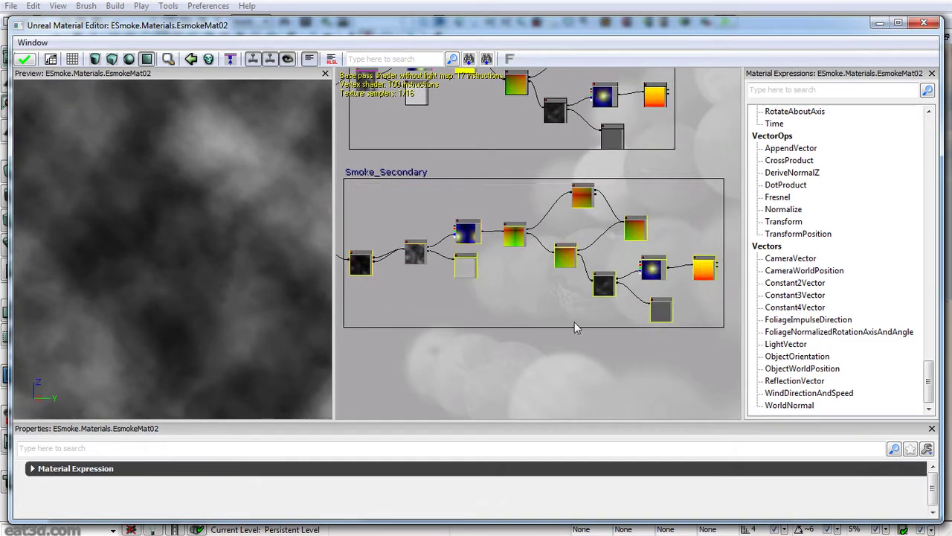
drag(559, 327, 634, 285)
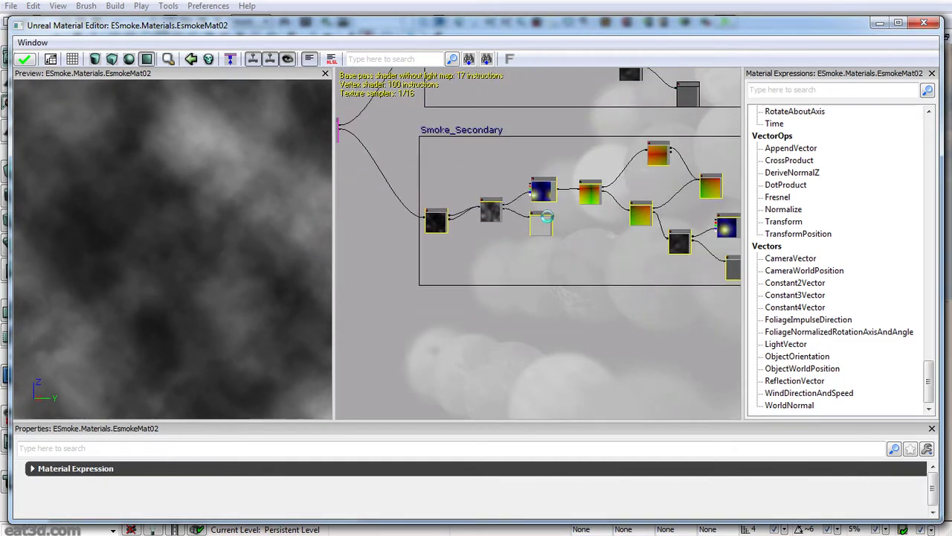
key(ctrl+w)
ctrl+drag(554, 201, 554, 357)
Step: Set the Panner in the newest copy below Smoke_Secondary to Speed X 0.1 and Speed Y -0.1
drag(687, 305, 552, 277)
click(530, 290)
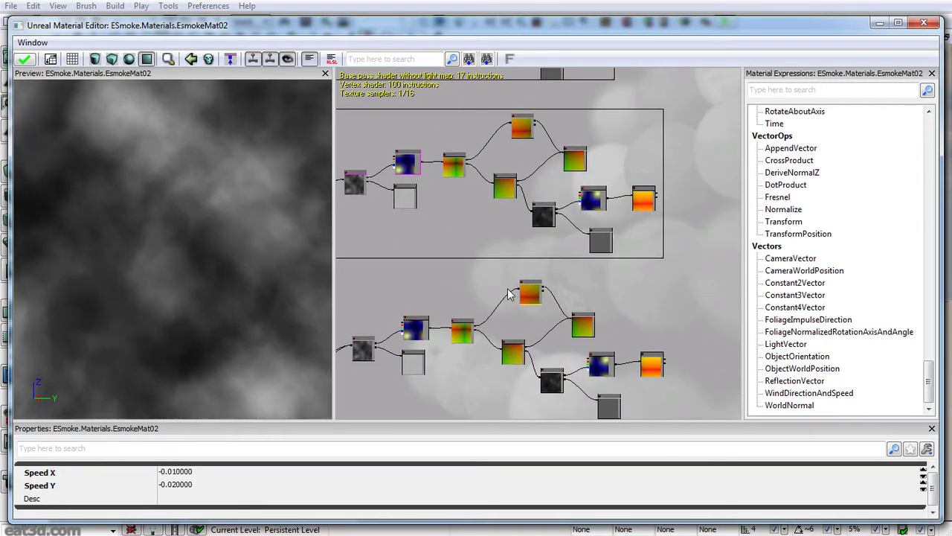
click(256, 474)
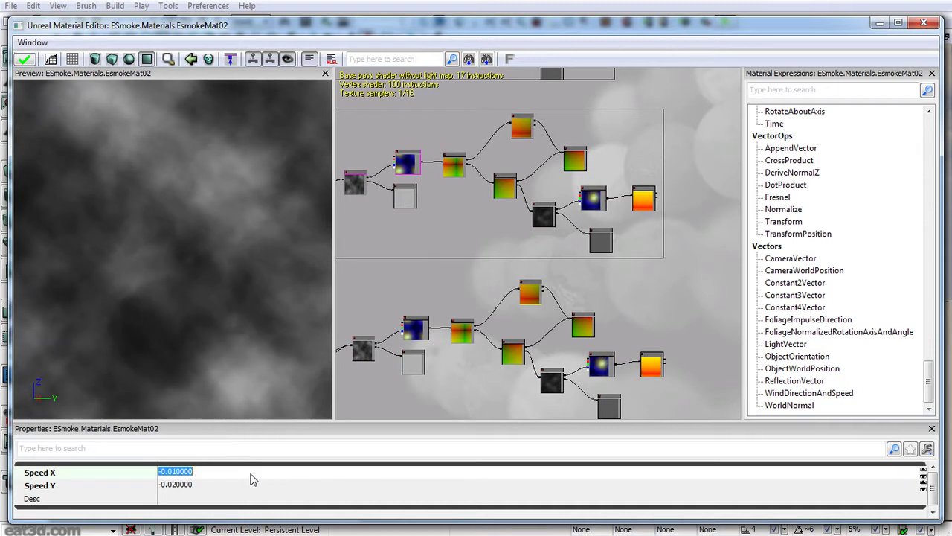
text(.1)
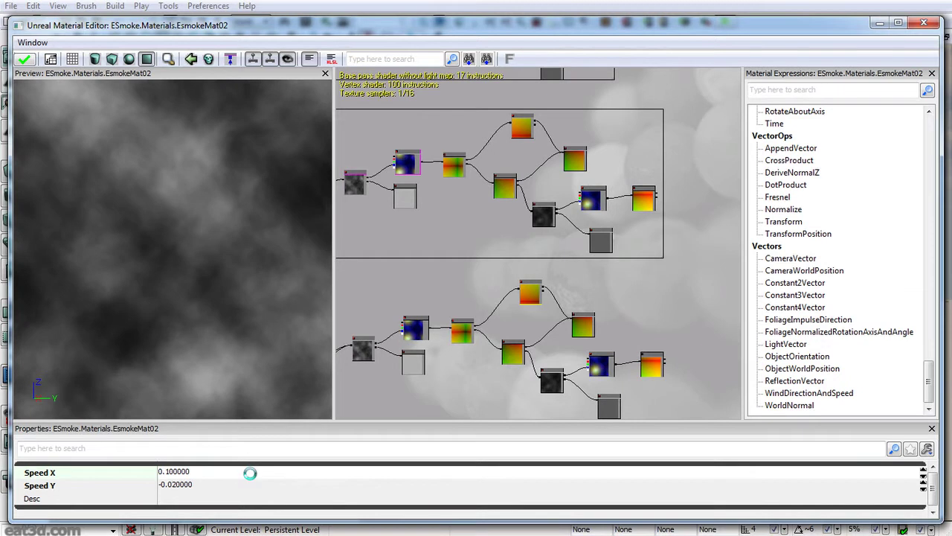
click(250, 482)
text(-.1)
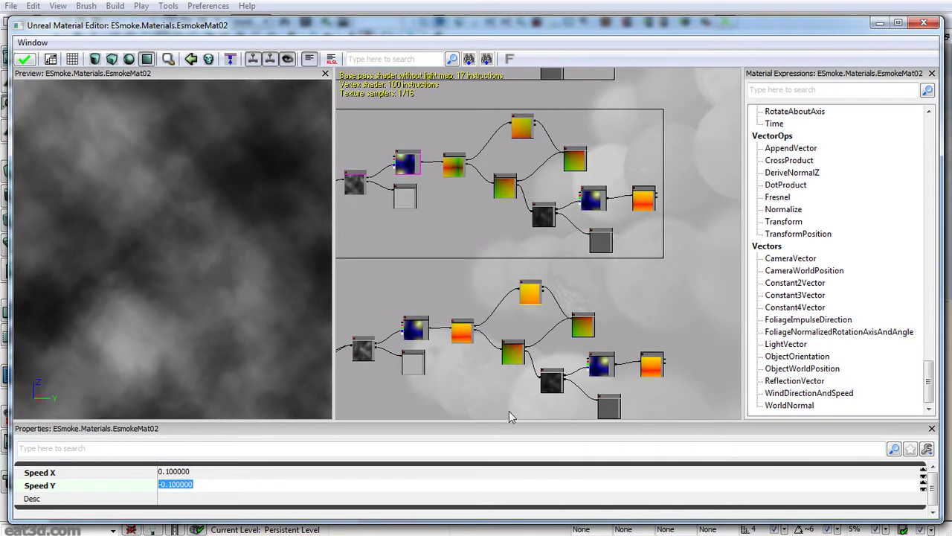
Step: Set the constant feeding the UV-distortion Multiply in the newest copy below Smoke_Secondary to 0.5
scroll(506, 295, up, 4)
click(610, 318)
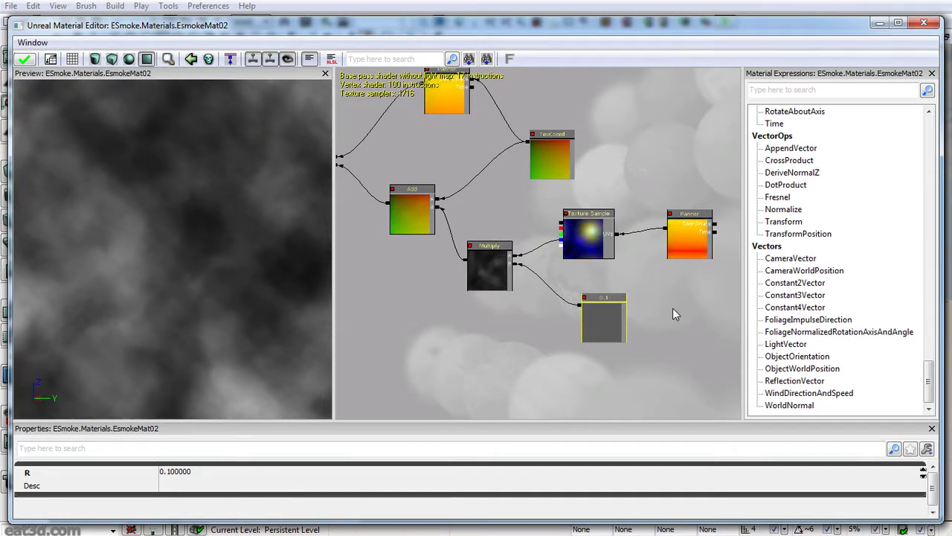
click(199, 471)
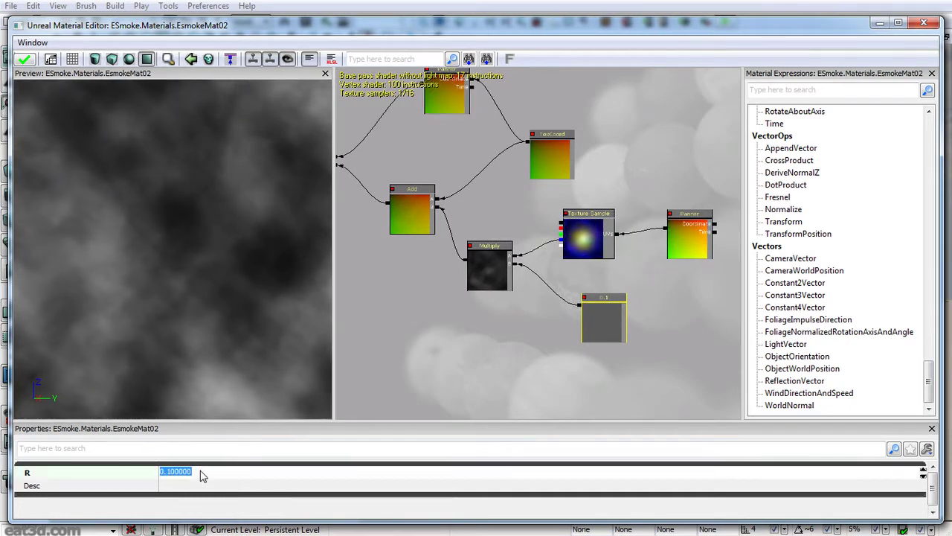
text(.5)
drag(557, 322, 602, 346)
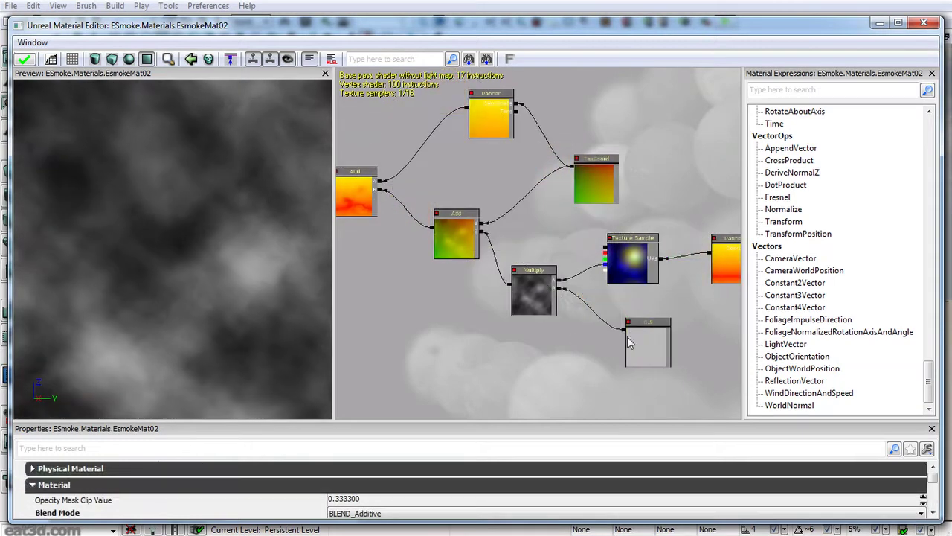
click(633, 334)
Step: Set the TexCoord node in the copy below Smoke_Secondary to UTiling 1 and VTiling 2
click(595, 179)
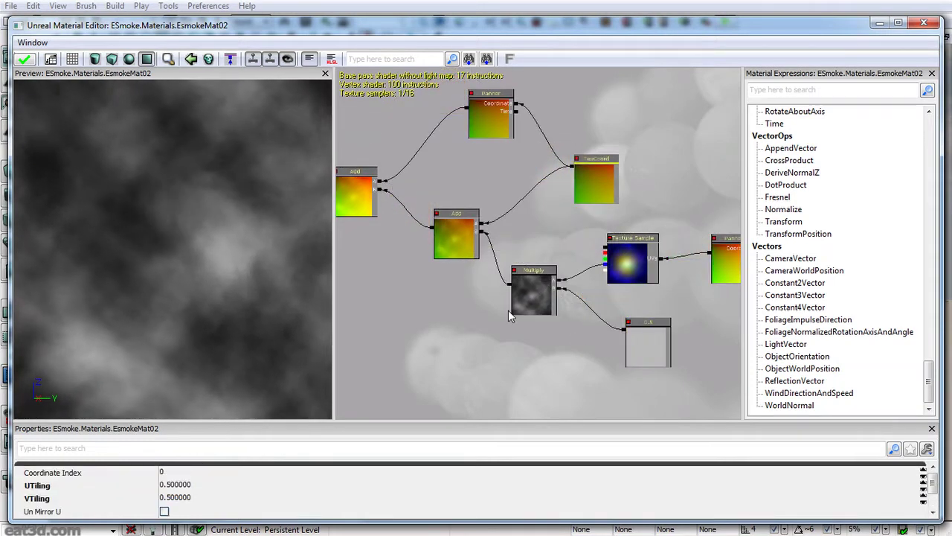
click(218, 486)
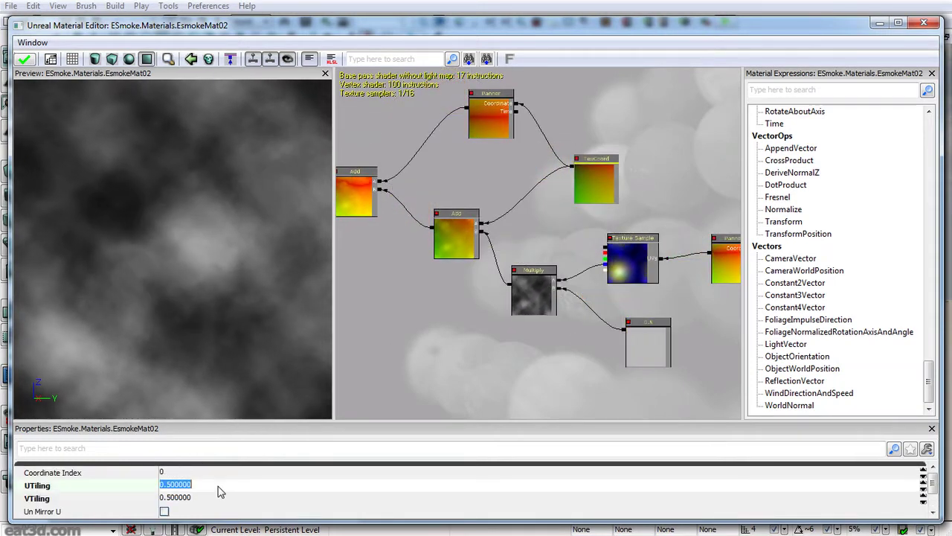
text(1)
key(Return)
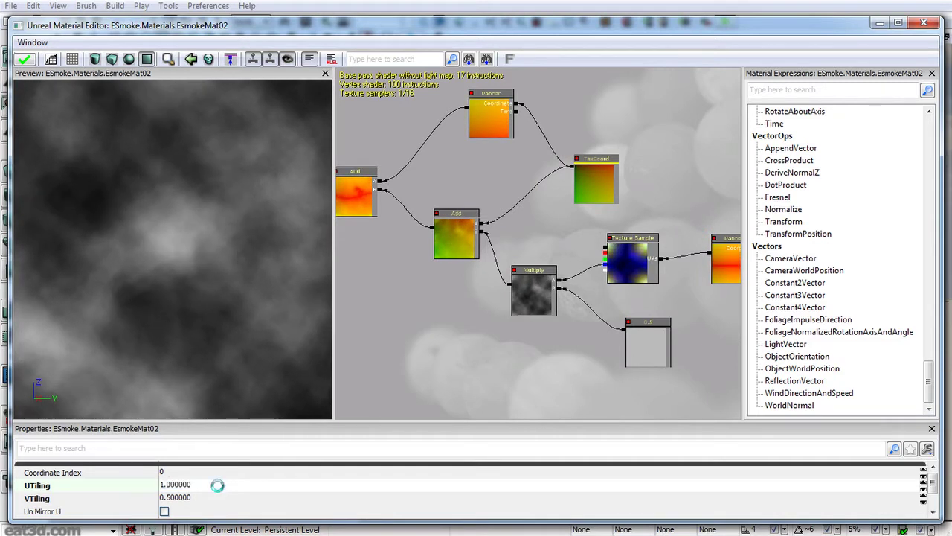
click(217, 497)
text(2)
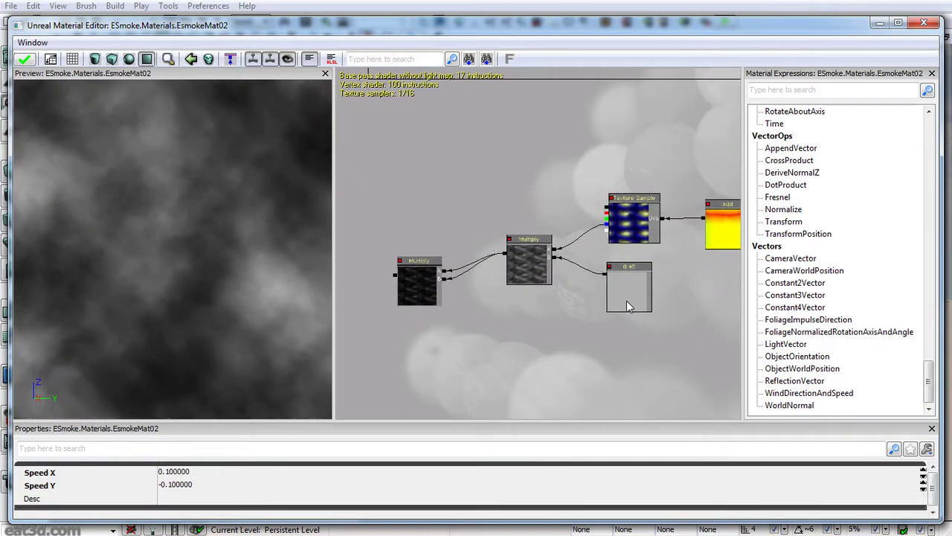
Step: Set the constant multiplied with the final Texture Sample of the newest copy to 0.2
click(627, 305)
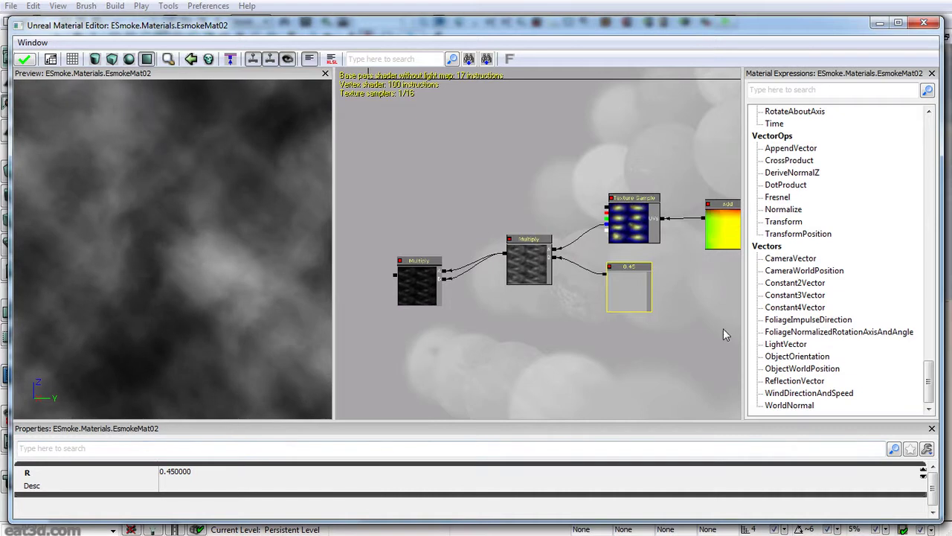
click(264, 476)
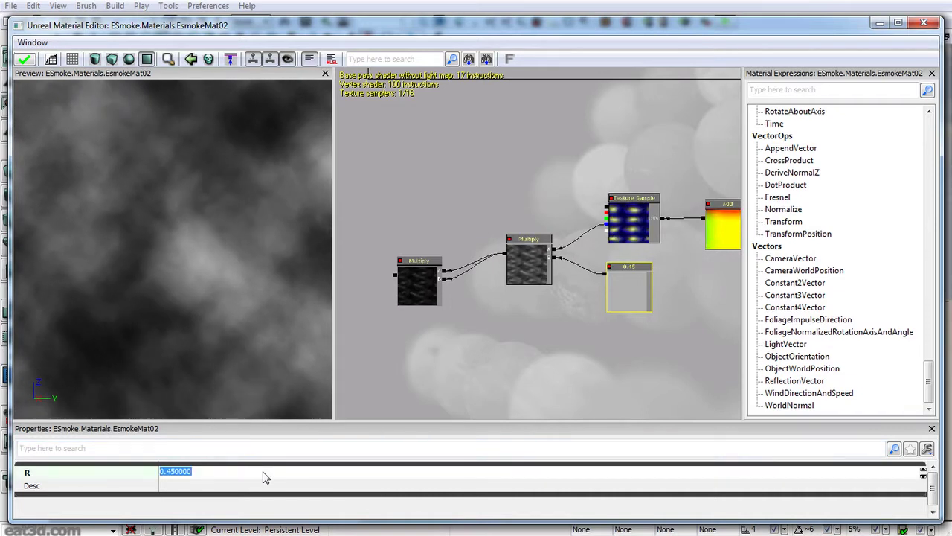
text(.2)
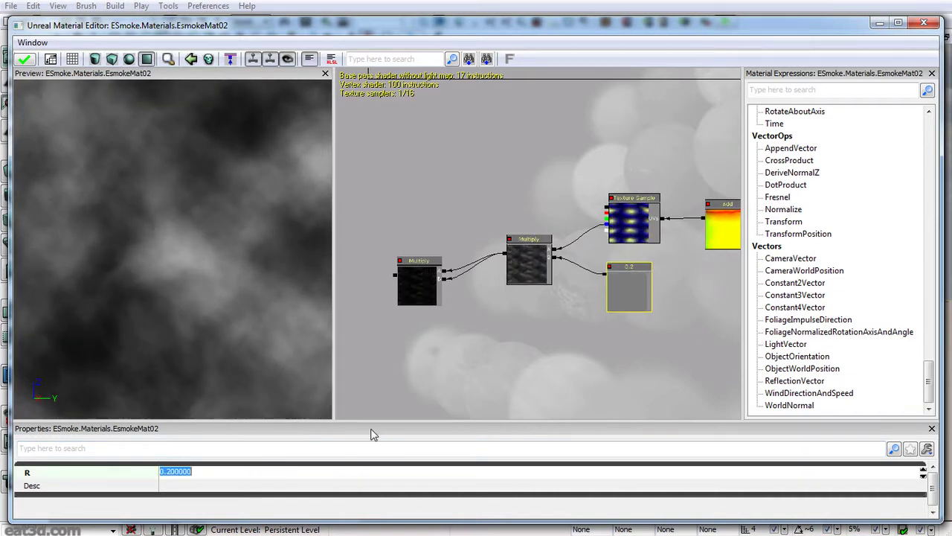
drag(389, 398, 531, 408)
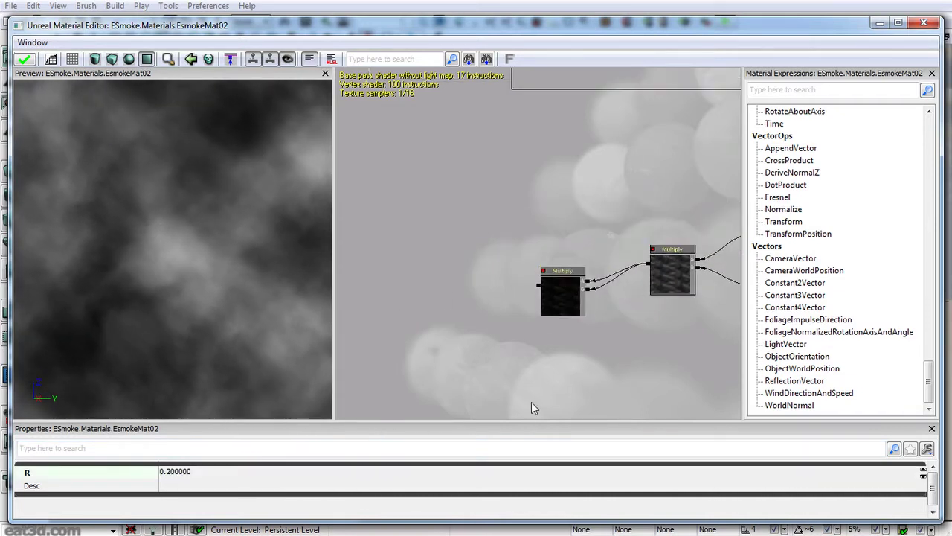
Step: Place an Add node that sums the newest copy's last two Multiply outputs, the squared one going into B
click(436, 252)
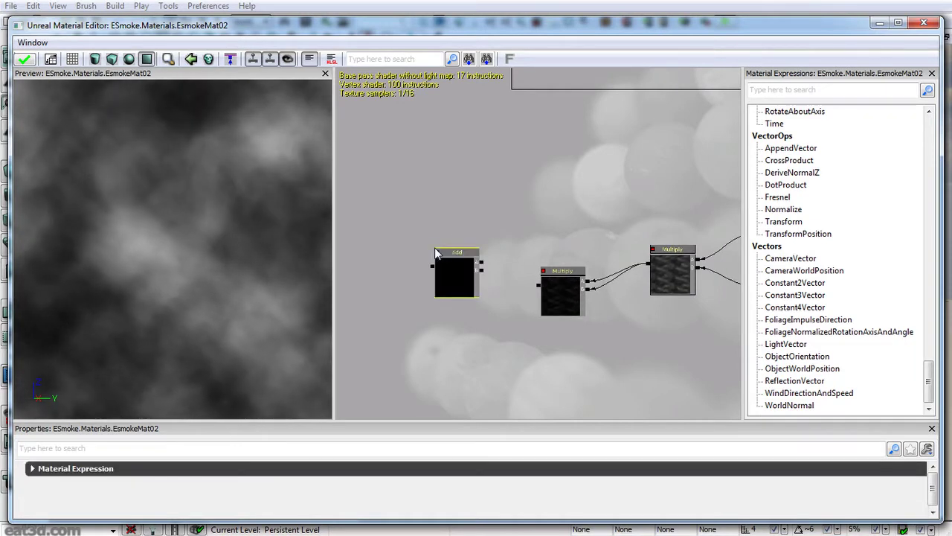
drag(538, 287, 482, 271)
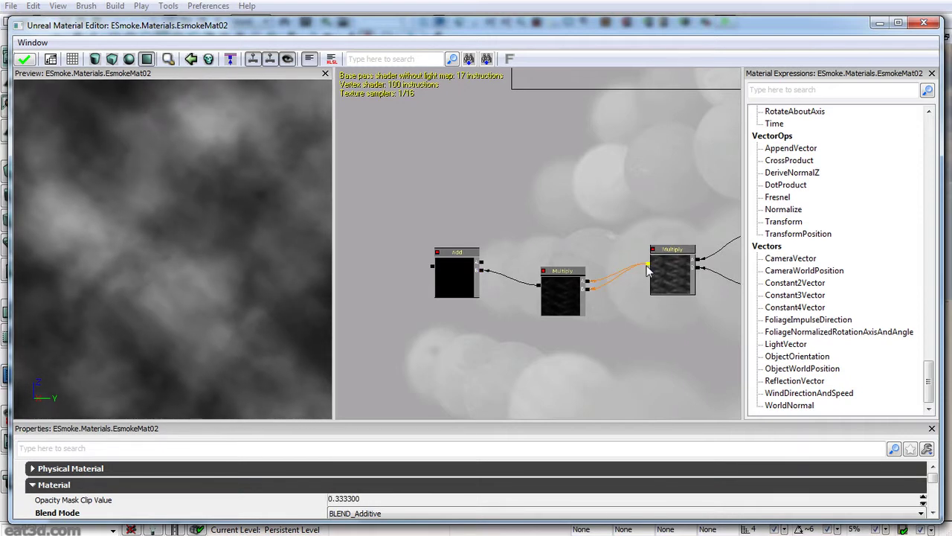
drag(650, 265, 484, 265)
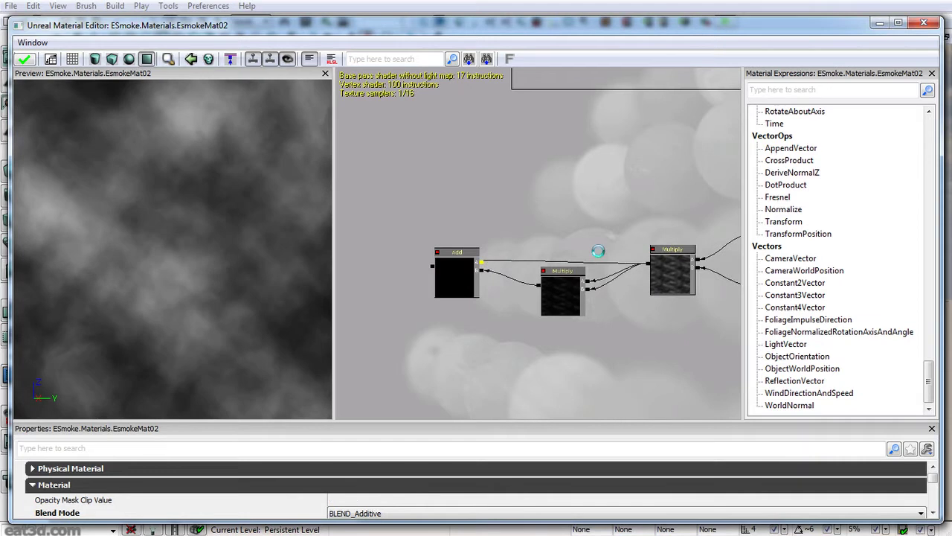
Step: Enclose all nodes of the newest smoke copy, including its Add node, in a comment named Detail_Pass
scroll(471, 212, down, 3)
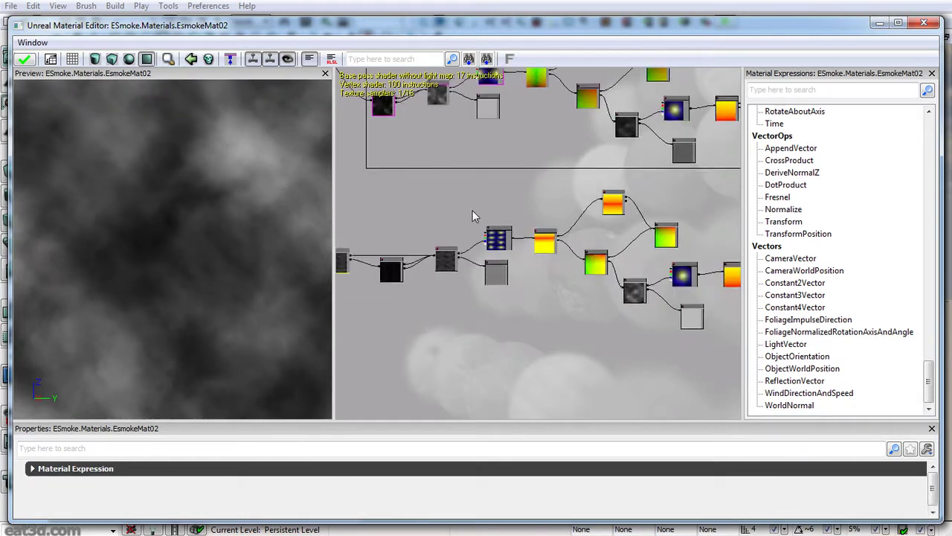
scroll(474, 204, down, 2)
ctrl+alt+drag(428, 206, 565, 259)
drag(479, 235, 491, 256)
right_click(439, 187)
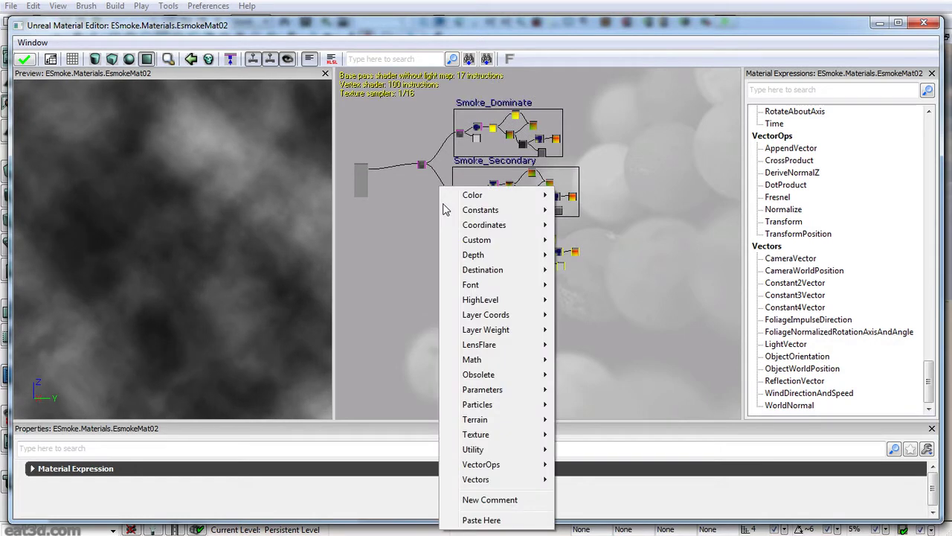
click(490, 499)
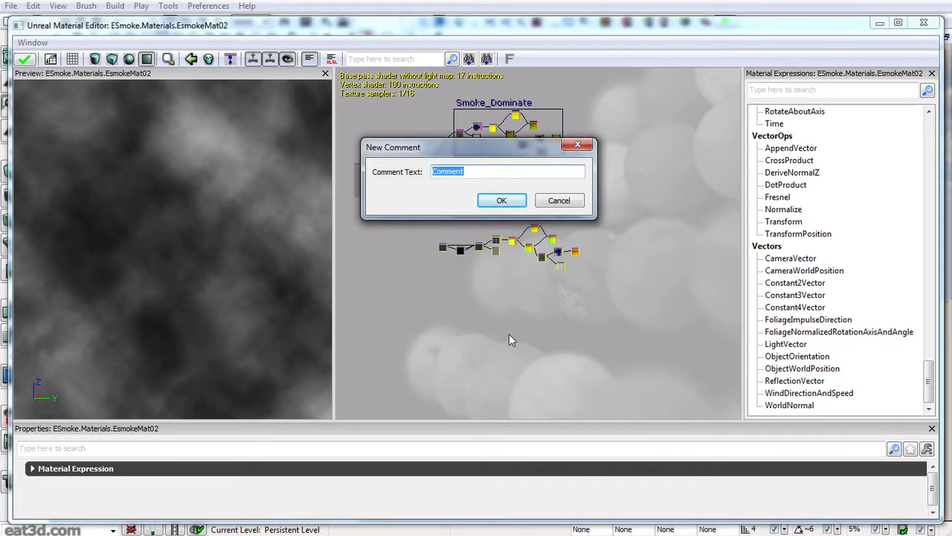
text(Detail_Pass)
key(Return)
drag(506, 334, 531, 361)
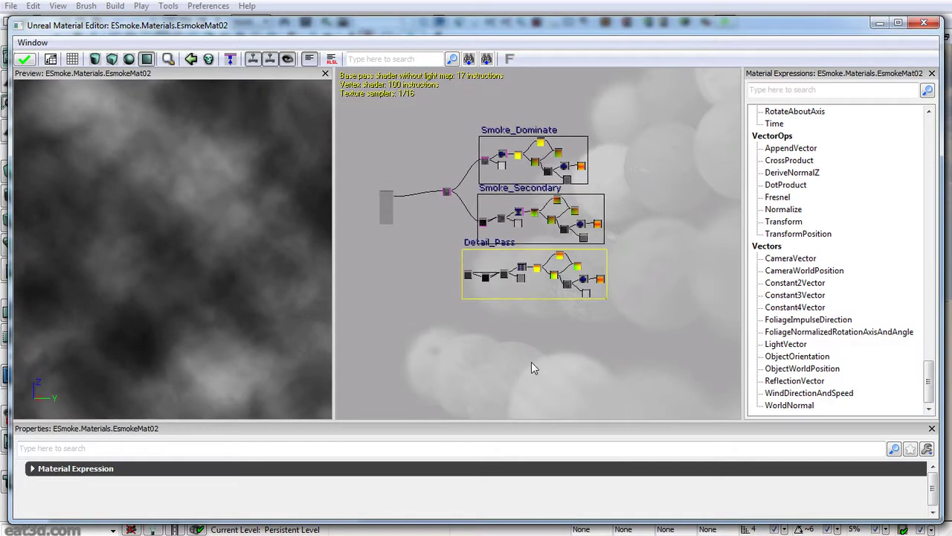
Step: Delete the Add node that combines Smoke_Dominate and Smoke_Secondary into the main material node
scroll(480, 293, up, 5)
drag(448, 170, 523, 204)
click(433, 239)
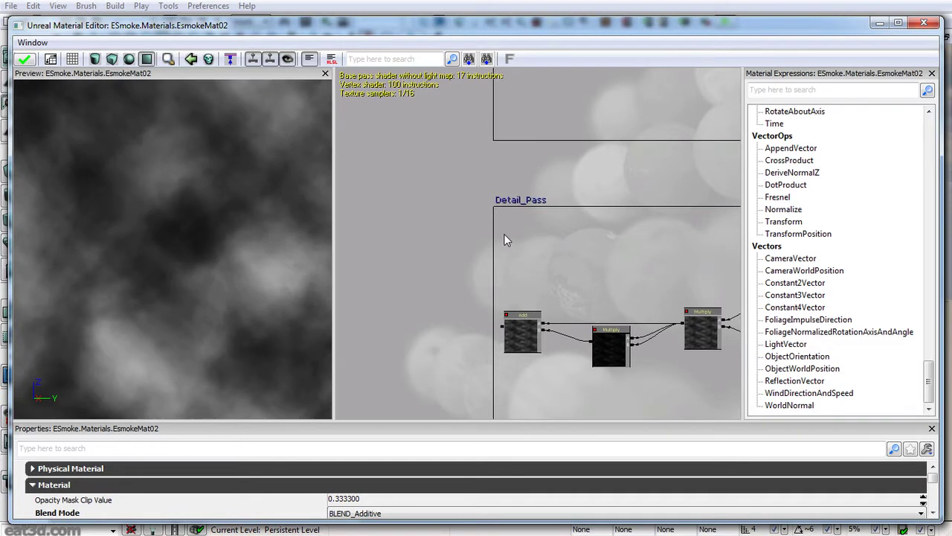
drag(436, 139, 530, 226)
scroll(512, 206, down, 1)
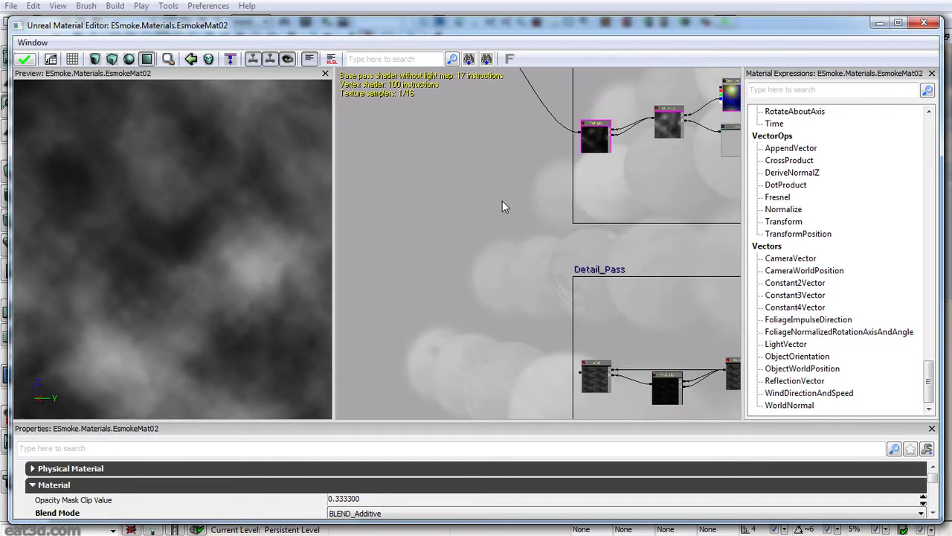
drag(438, 157, 600, 281)
click(614, 148)
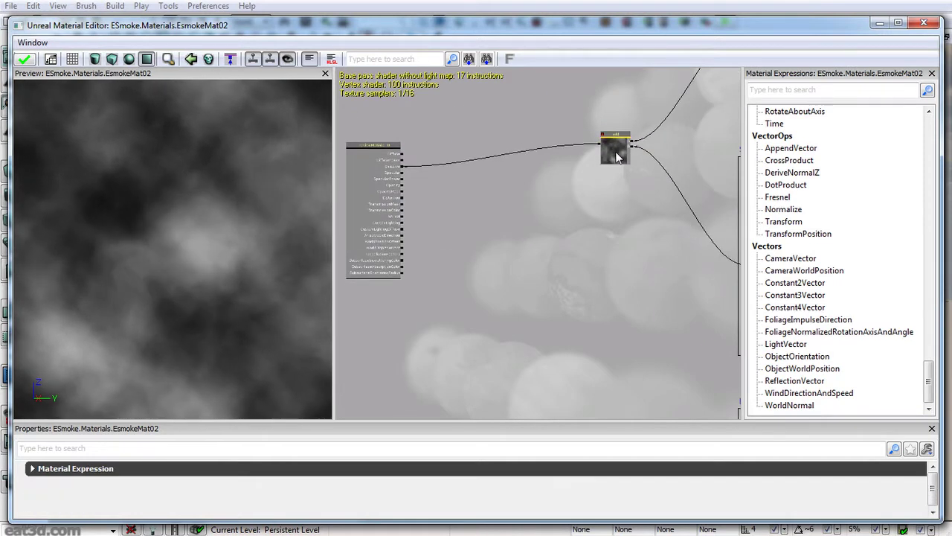
key(Delete)
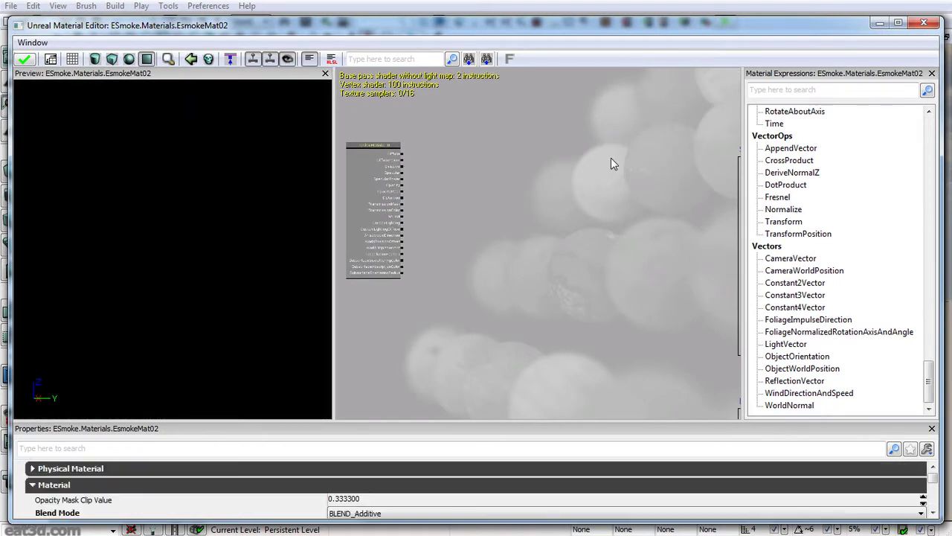
Step: Duplicate the ESmoke_Map Texture Sample from Detail_Pass and place the copy in the free area between the main material node and the comment blocks
drag(640, 217, 525, 229)
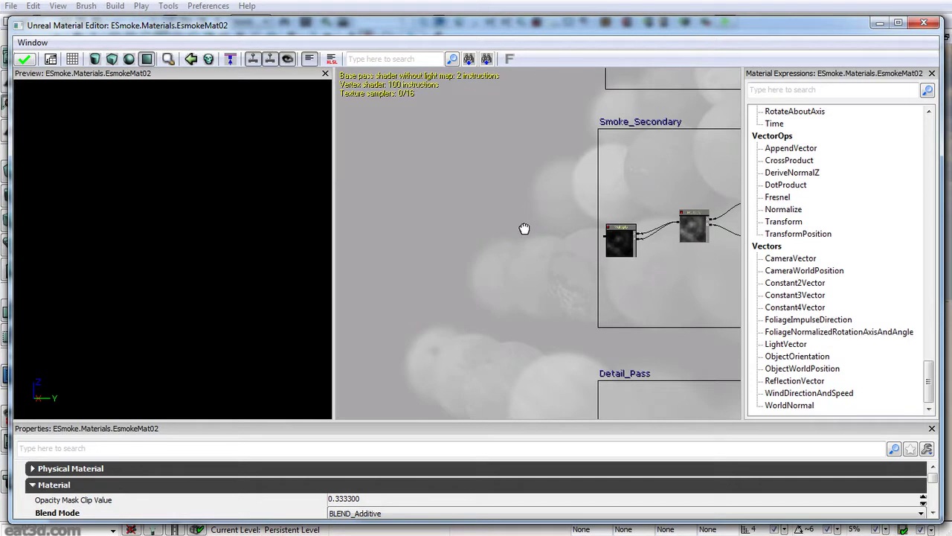
drag(522, 233, 586, 267)
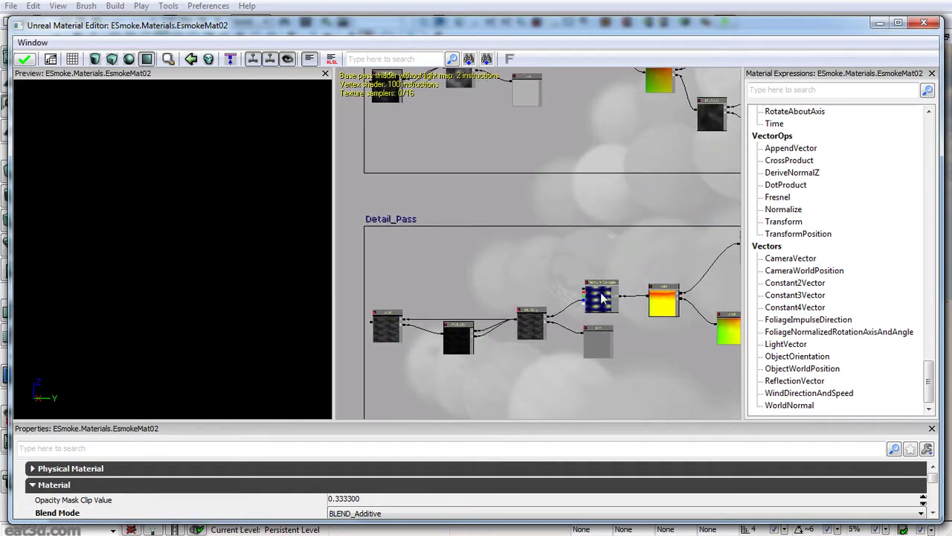
click(602, 297)
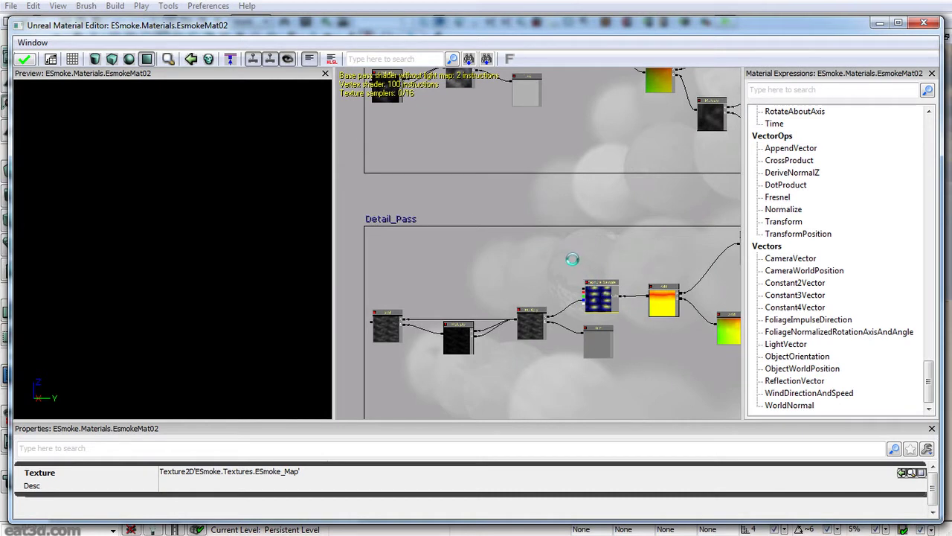
key(ctrl+w)
drag(593, 307, 500, 229)
drag(490, 289, 586, 263)
scroll(586, 239, up, 5)
drag(498, 219, 544, 258)
Step: Add a Multiply node and a Lerp node next to the duplicated Texture Sample
click(506, 238)
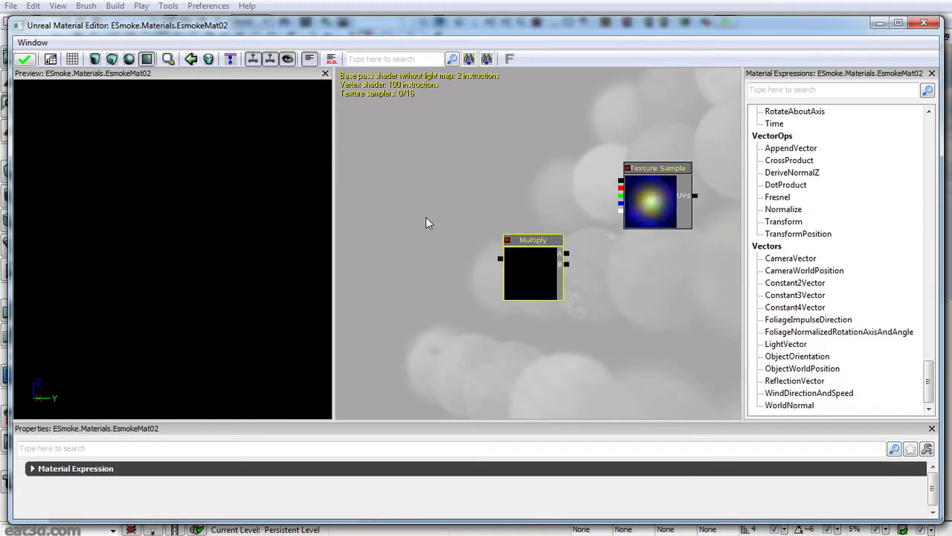
click(402, 180)
drag(428, 212, 416, 206)
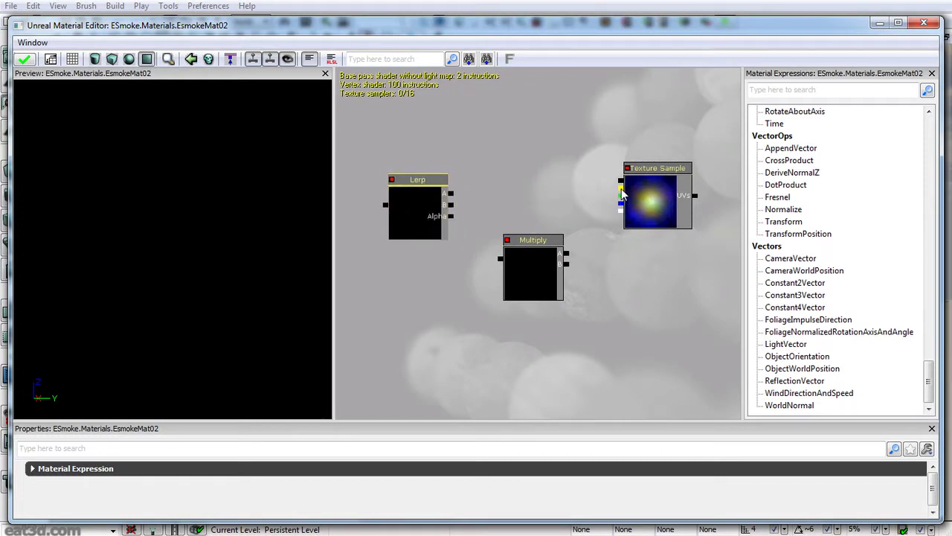
Step: Connect the duplicated Texture Sample's red channel to the Lerp's A input and to both inputs of the new Multiply
drag(622, 190, 451, 193)
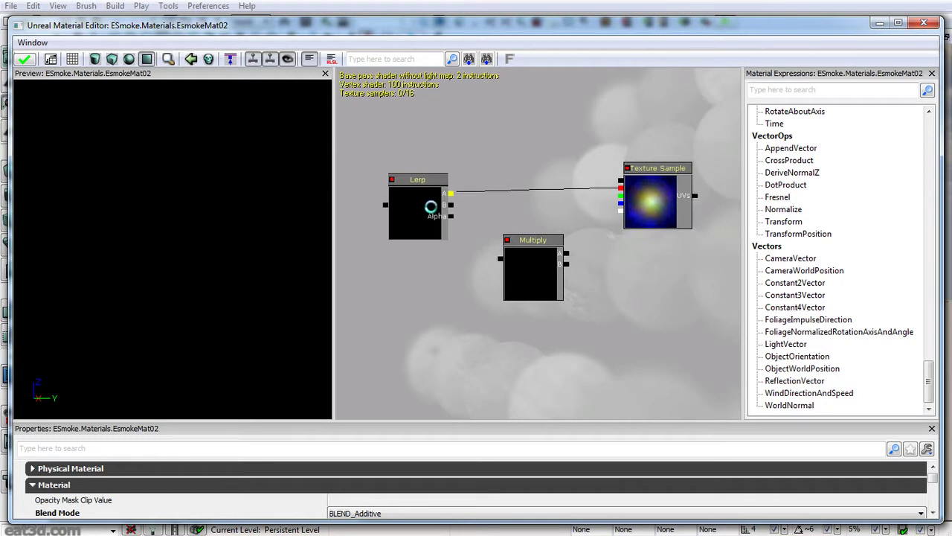
click(423, 207)
drag(422, 221, 421, 214)
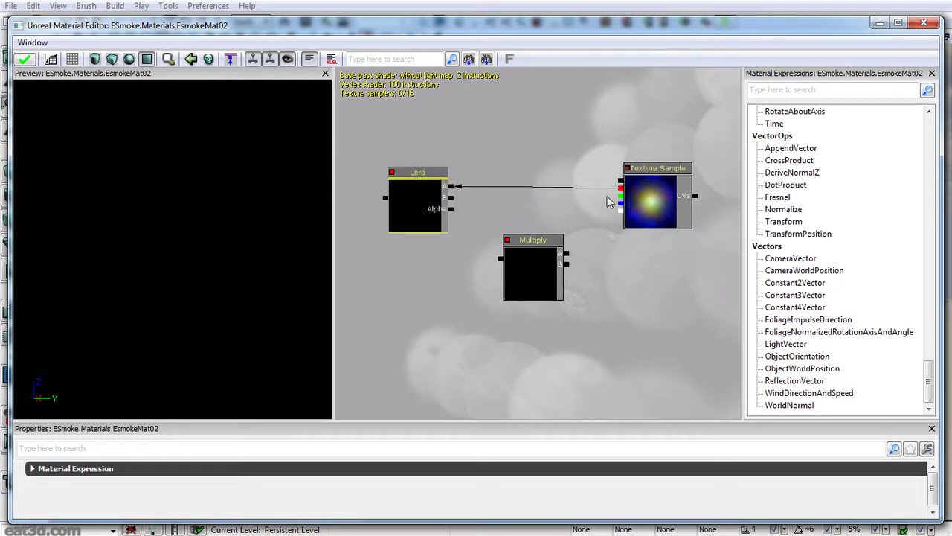
drag(620, 195, 566, 266)
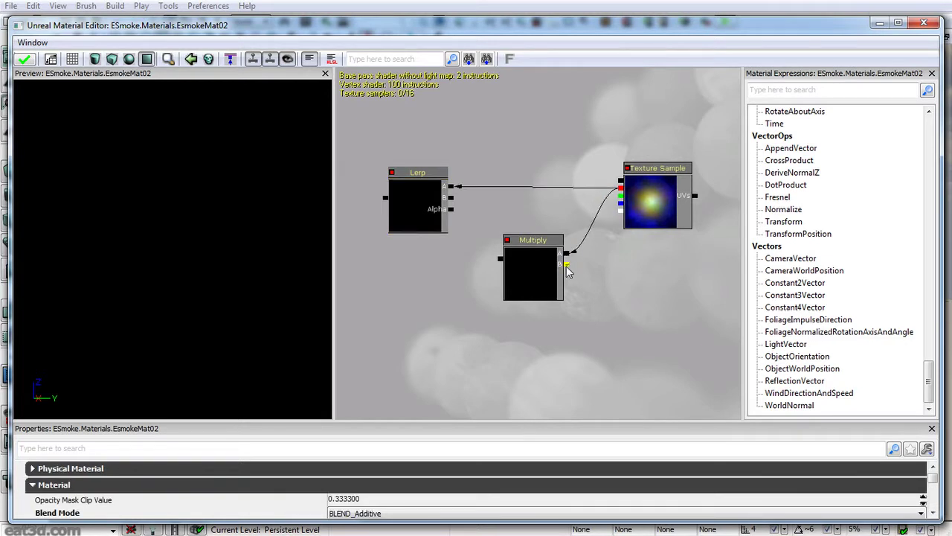
drag(610, 205, 620, 188)
Step: Connect the new Multiply's output to the Lerp's Alpha input and the Detail_Pass Add output to its B input
drag(453, 206, 453, 208)
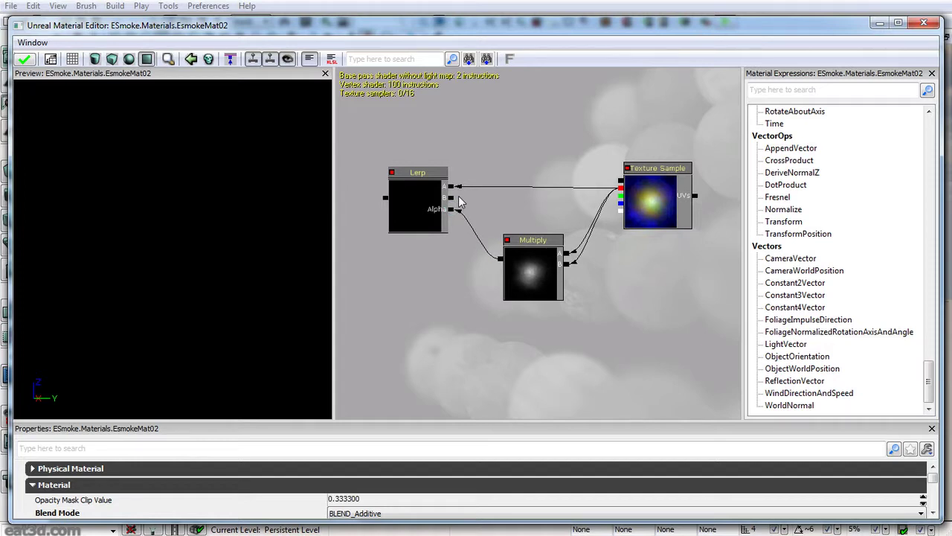
drag(526, 215, 552, 152)
drag(605, 292, 449, 179)
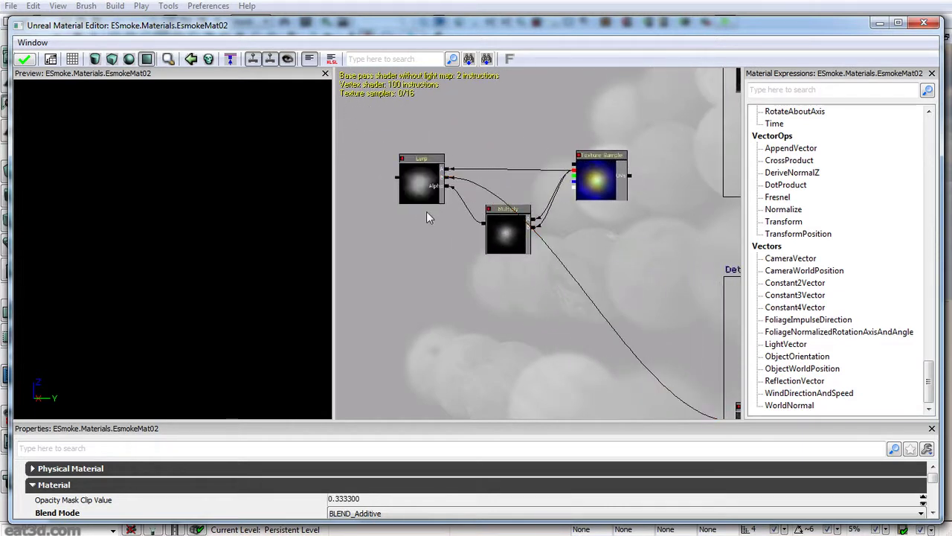
Step: Preview the Lerp node's result on the preview mesh
drag(416, 242, 504, 288)
click(500, 232)
right_click(502, 213)
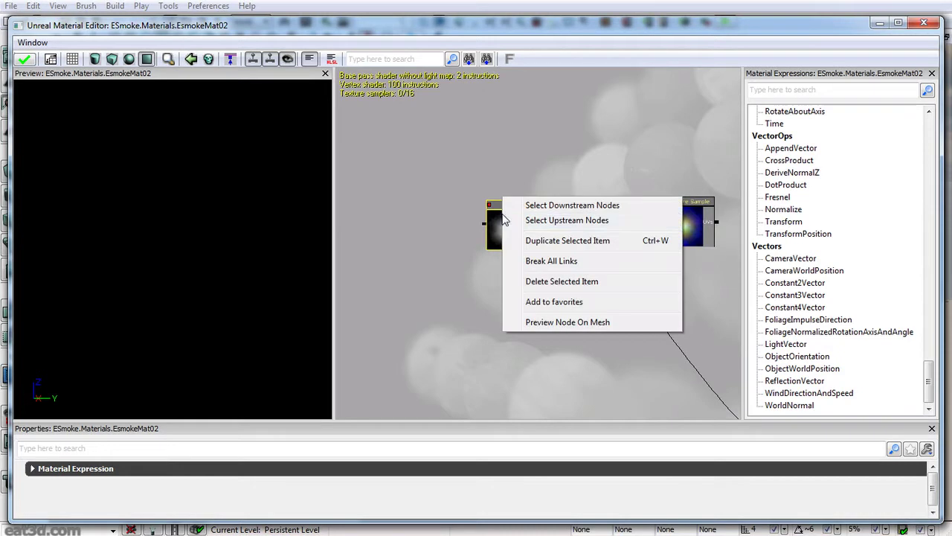
click(572, 322)
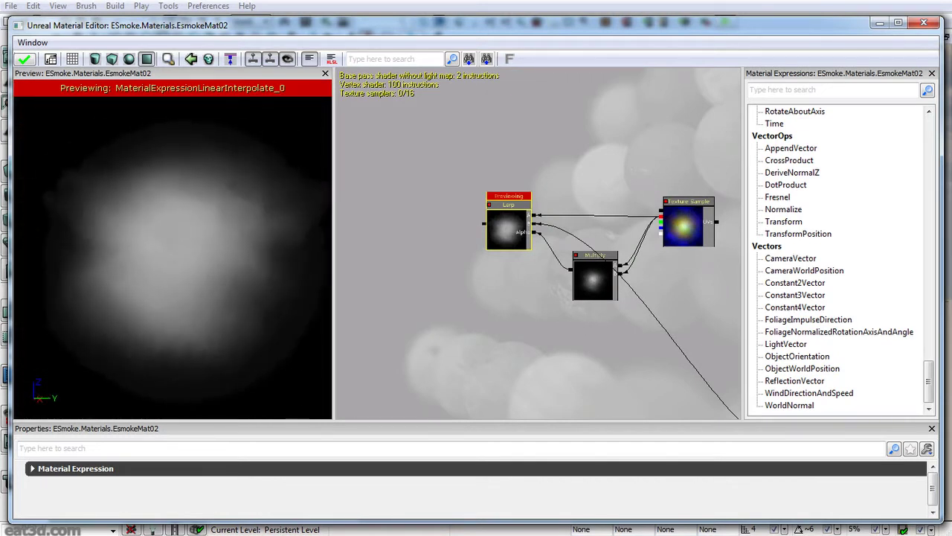
drag(446, 162, 595, 235)
click(532, 244)
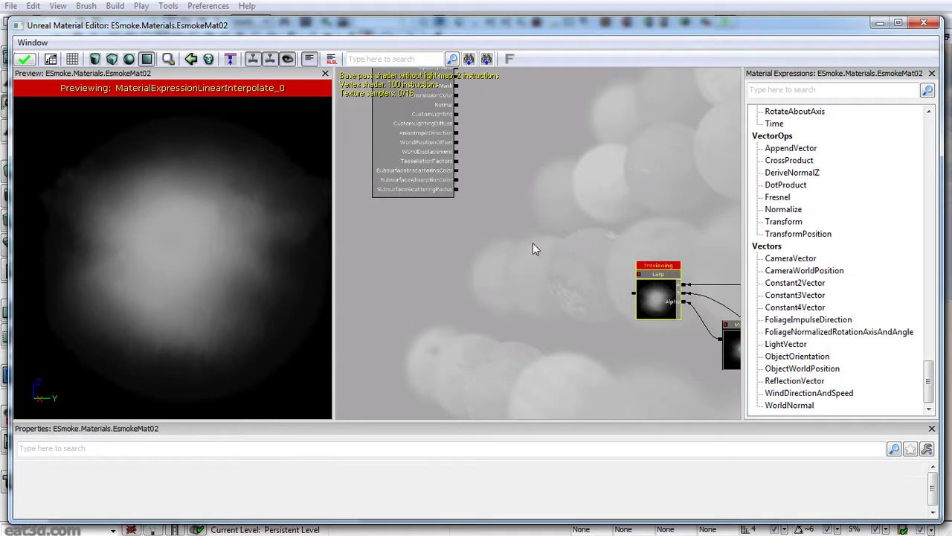
Step: Add another Lerp, two Add nodes and a Constant of 0 above the masked Lerp, and connect the Constant to the new Lerp's A input
drag(648, 206, 474, 209)
click(614, 202)
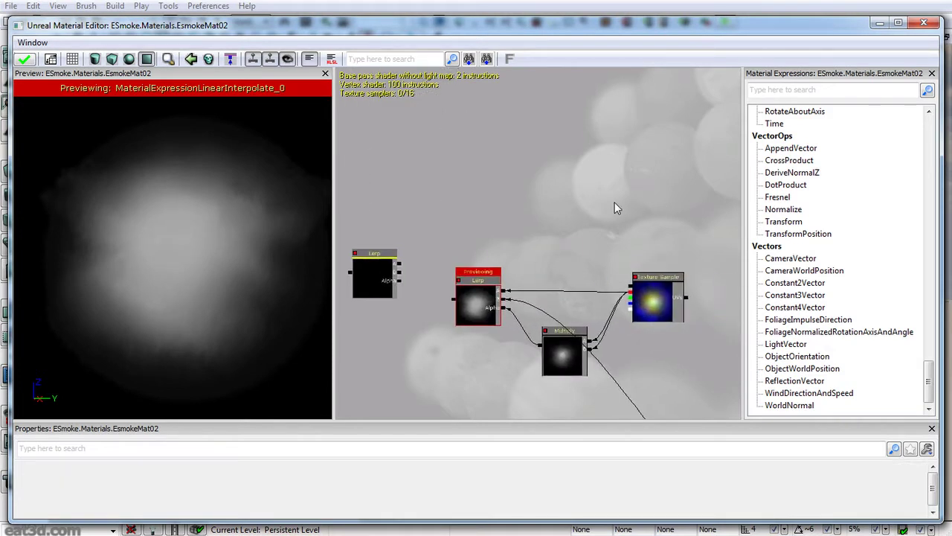
click(508, 200)
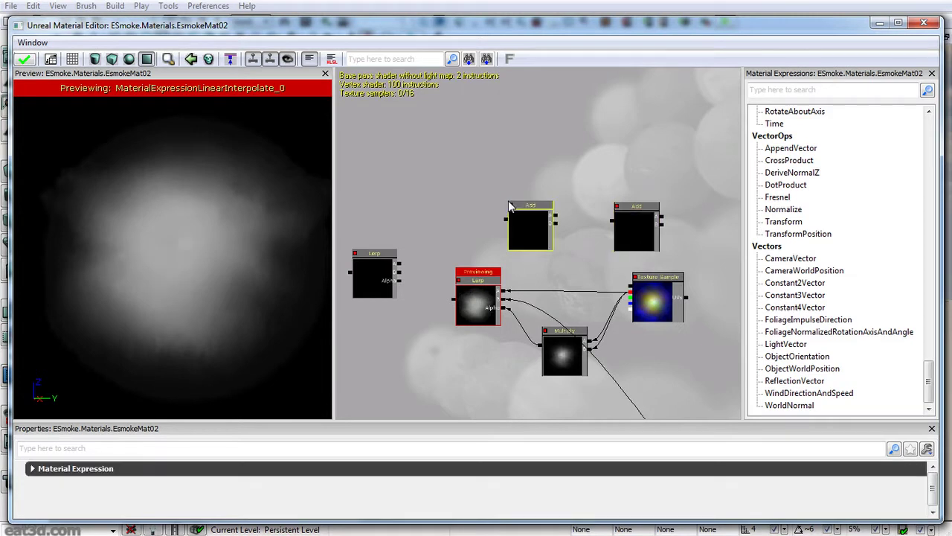
click(513, 148)
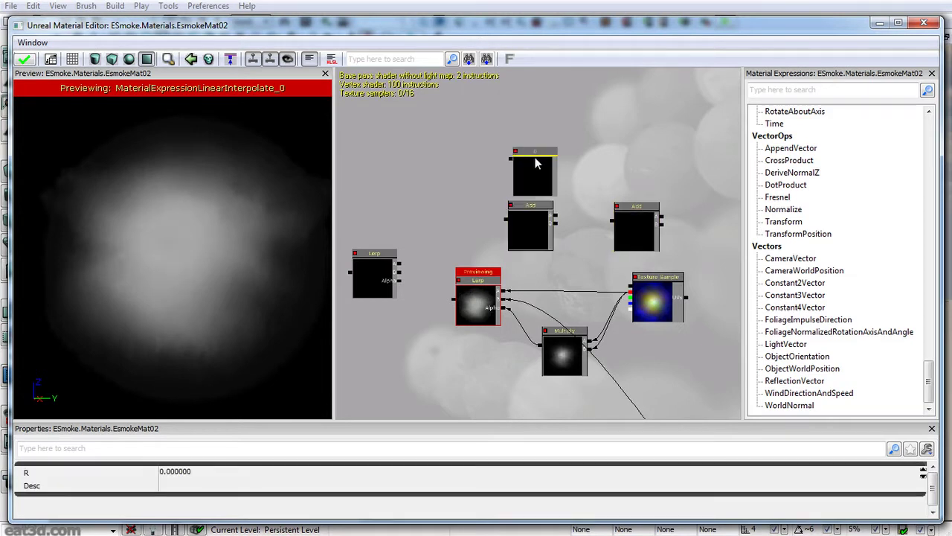
drag(535, 162, 531, 156)
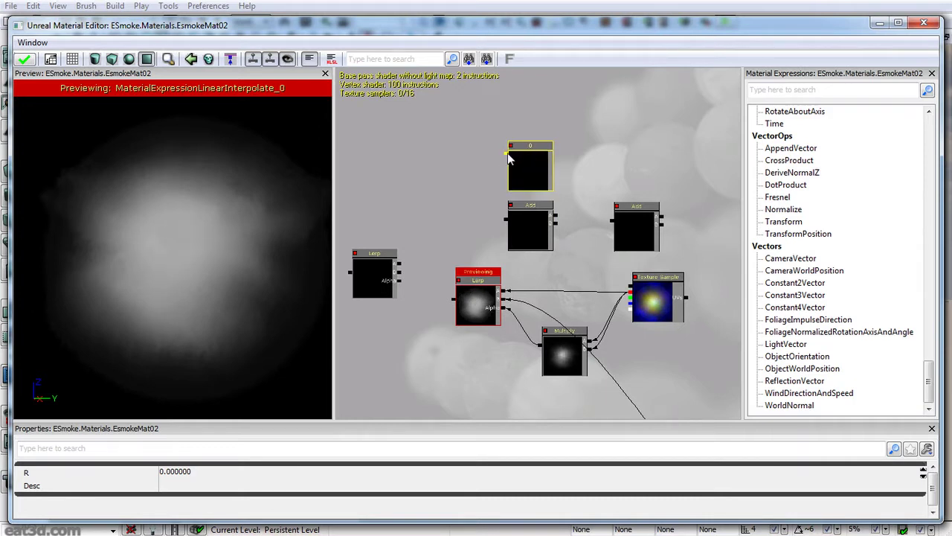
drag(507, 153, 400, 261)
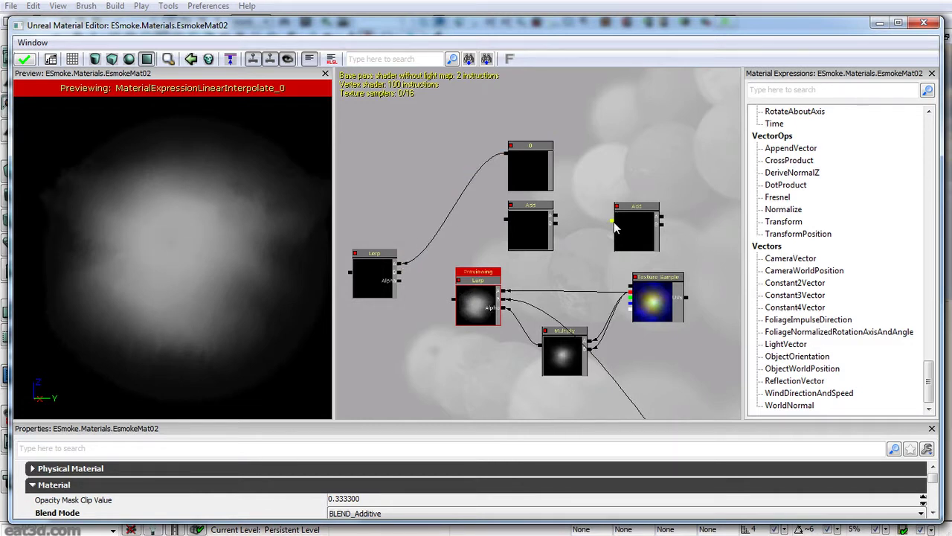
Step: Connect the second new Add's output to the first Add's A input and the Detail_Pass Add output to its B input
drag(613, 222, 554, 218)
click(528, 217)
drag(528, 217, 526, 226)
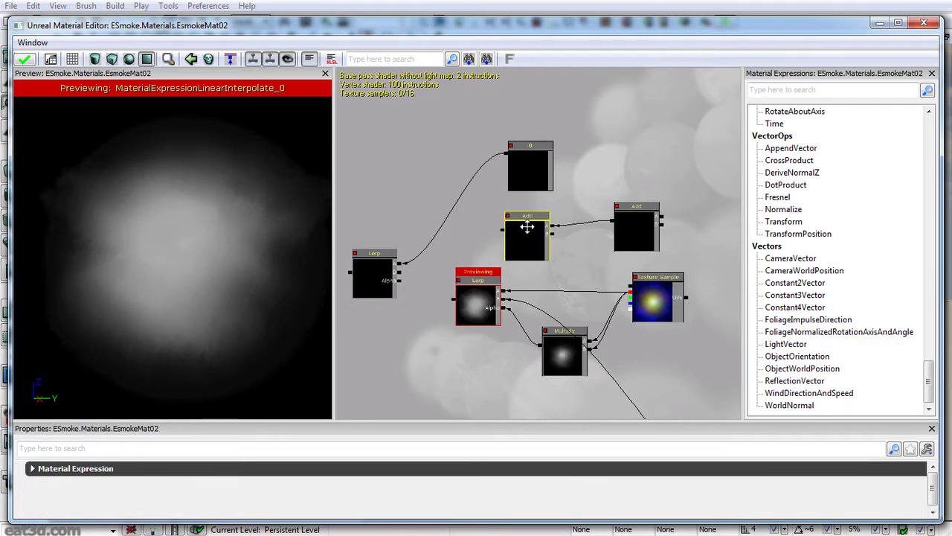
drag(619, 250, 503, 167)
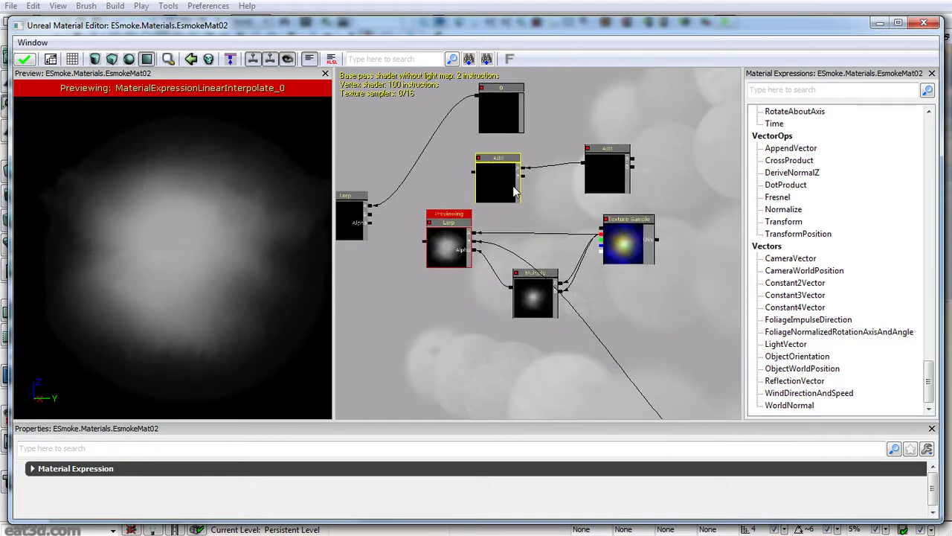
scroll(554, 216, down, 3)
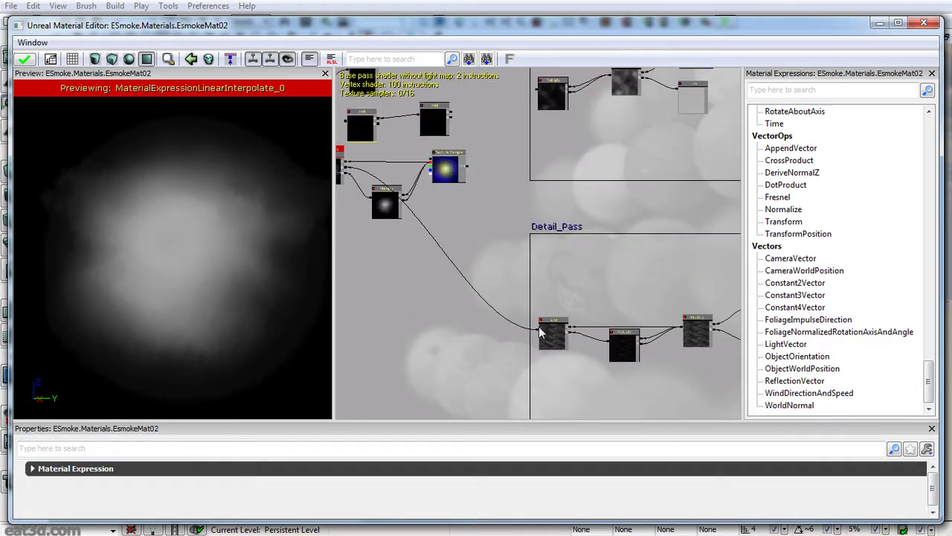
drag(541, 331, 381, 124)
Step: Connect the final Multiply of Smoke_Dominate to the second Add's A input and that of Smoke_Secondary to its B input
drag(529, 102, 534, 238)
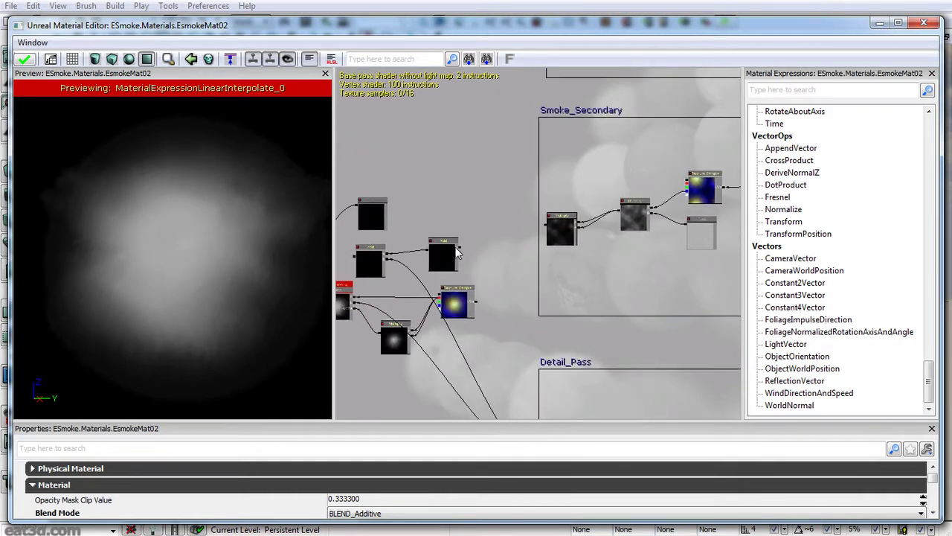
drag(499, 196, 491, 310)
scroll(510, 240, down, 1)
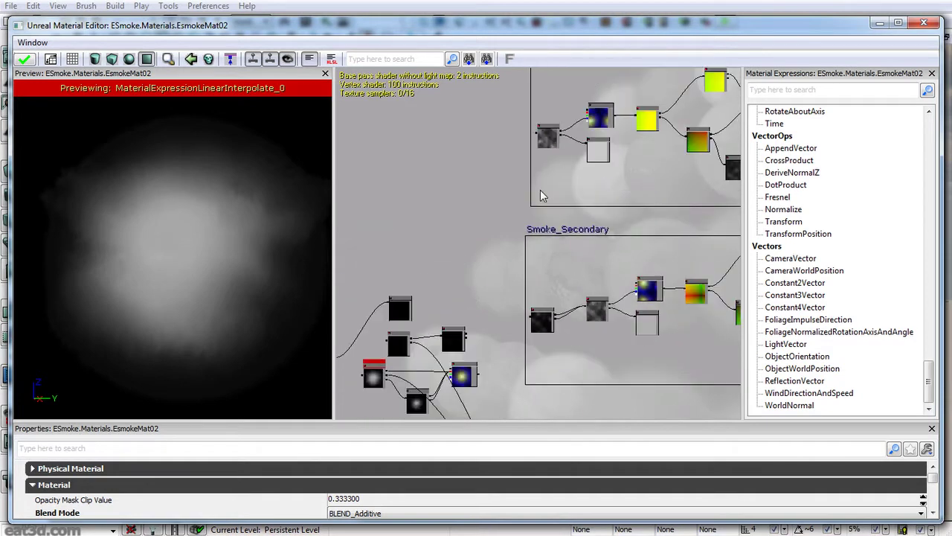
drag(534, 139, 469, 339)
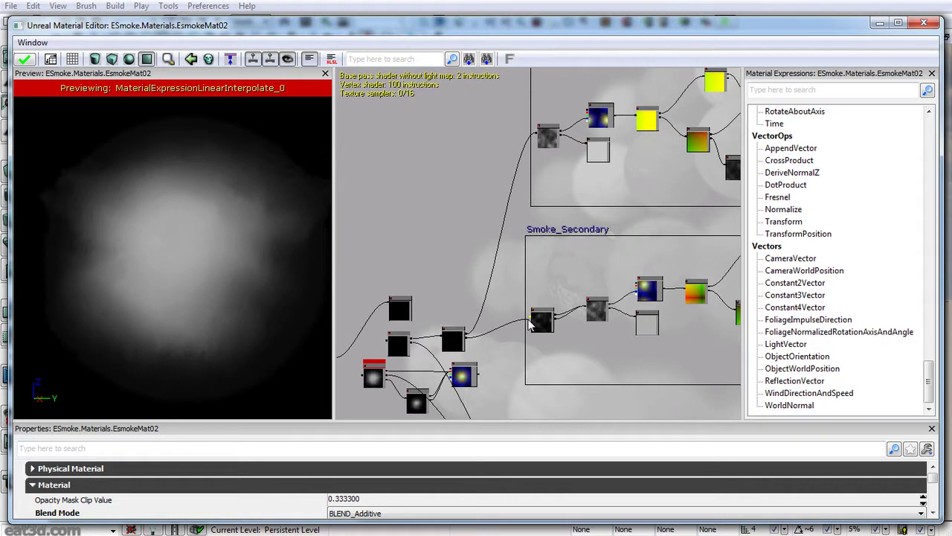
Step: Connect the first Add's output to the new Lerp's B input and the masked Lerp's output to its Alpha input
drag(498, 373, 614, 271)
scroll(544, 250, up, 6)
drag(464, 257, 557, 237)
click(637, 208)
drag(638, 209, 638, 201)
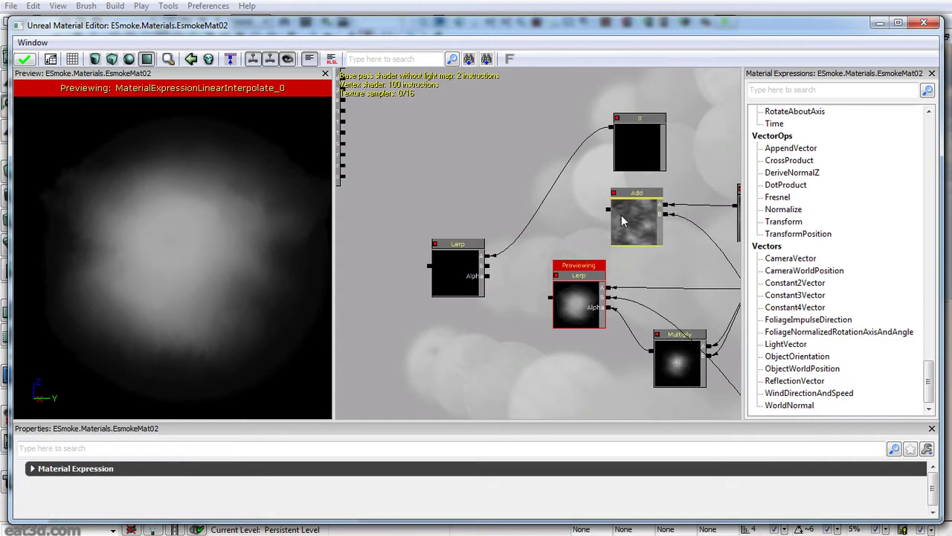
drag(608, 214, 488, 266)
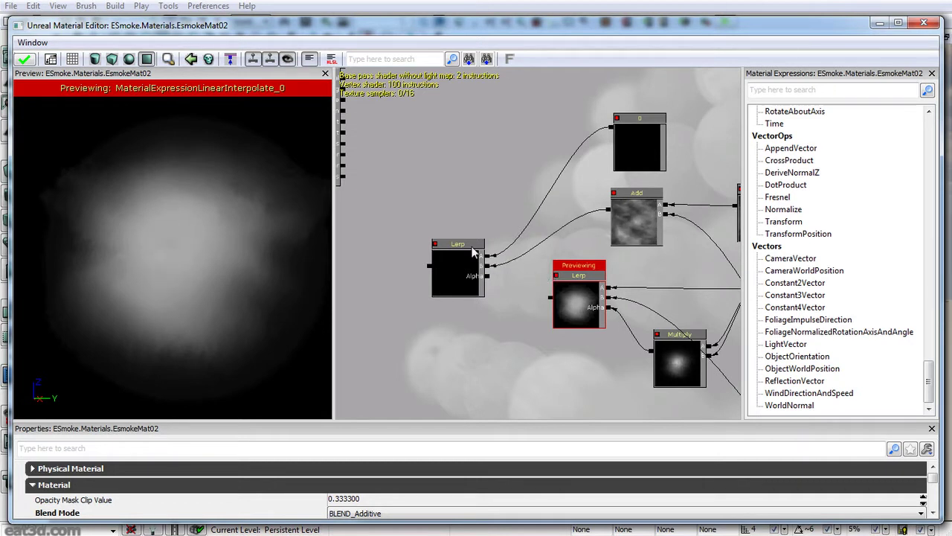
drag(487, 279, 552, 299)
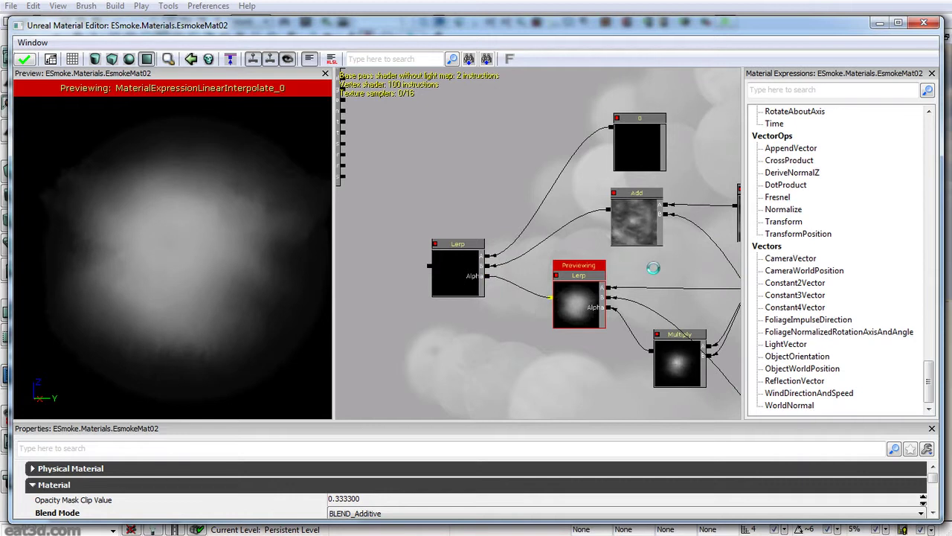
Step: Connect the new Lerp's output to the material's Emissive input
drag(655, 273, 547, 251)
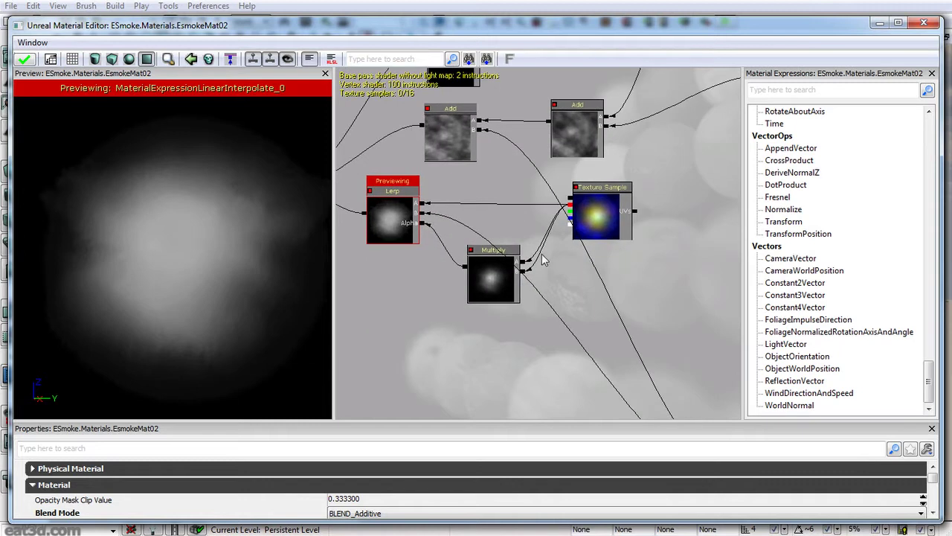
scroll(566, 282, down, 5)
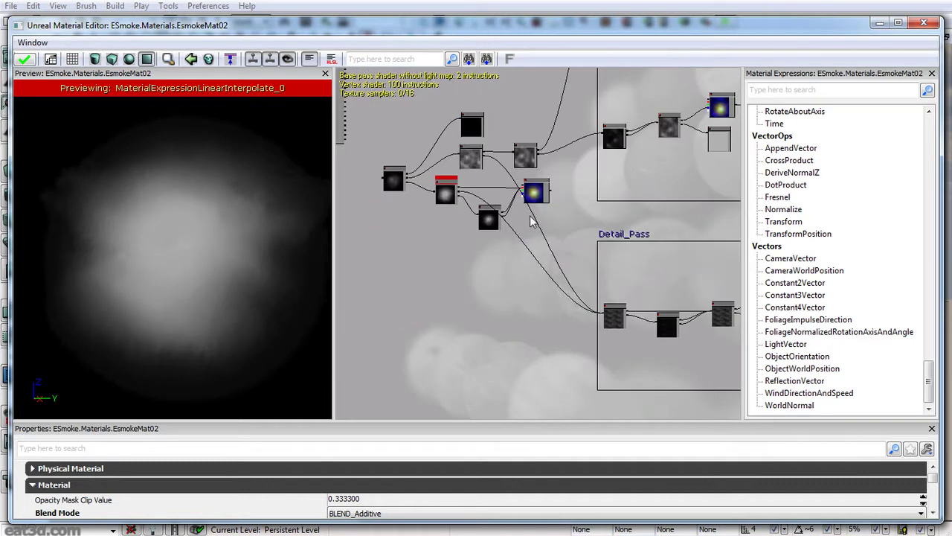
scroll(518, 227, up, 6)
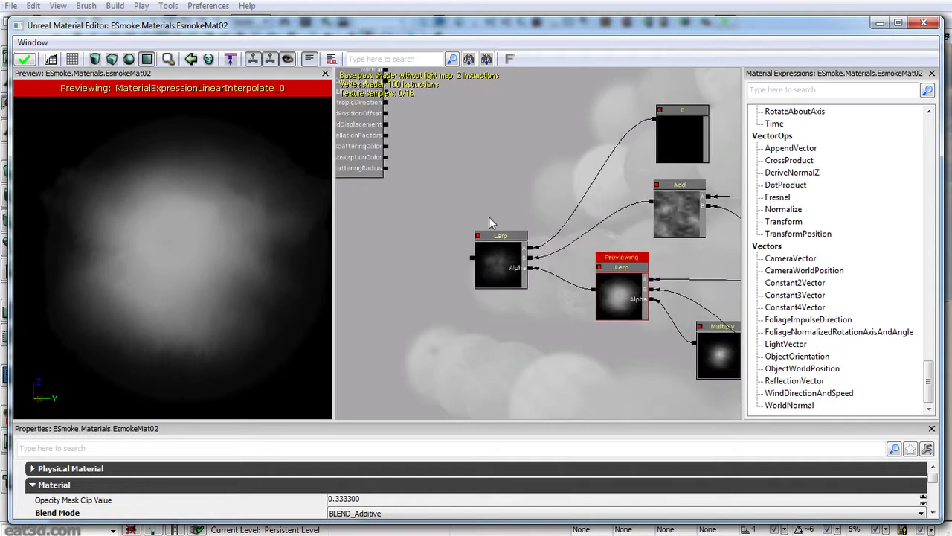
drag(479, 215, 569, 276)
drag(563, 318, 478, 239)
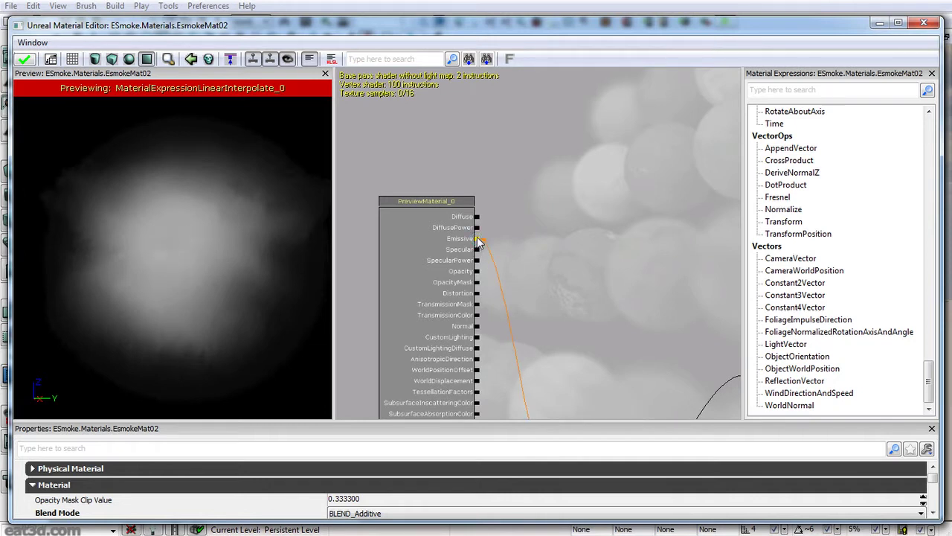
Step: Stop previewing the masked Lerp node so the preview mesh uses the full material
drag(550, 296, 493, 95)
drag(592, 225, 463, 129)
right_click(532, 220)
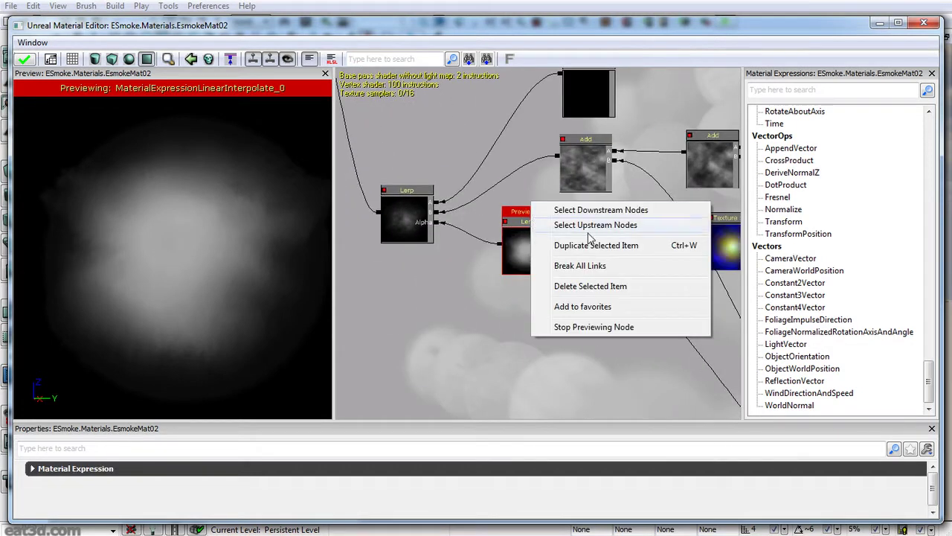
click(616, 329)
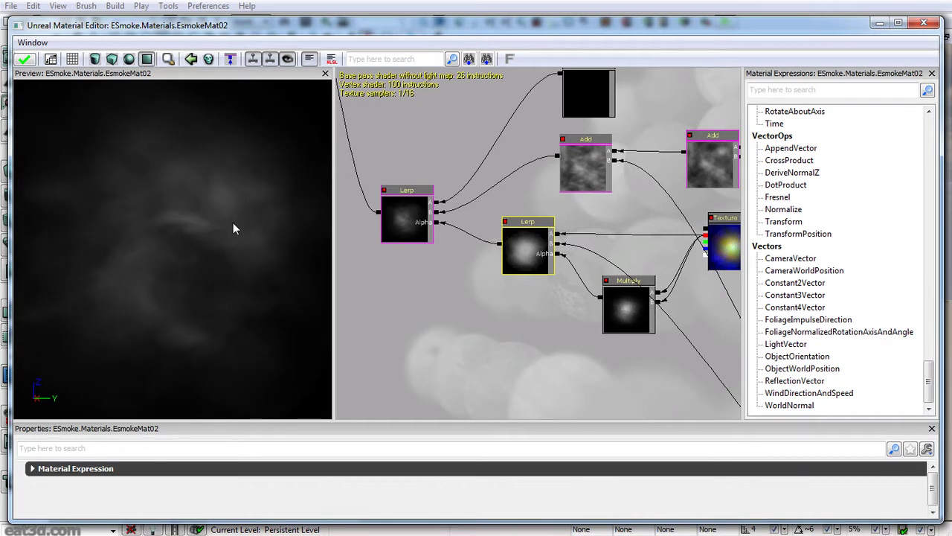
Step: Group the Lerp, Add, Constant, Multiply and Texture Sample blending nodes in a new comment box named Merge
scroll(395, 208, down, 3)
ctrl+alt+drag(379, 118, 594, 331)
right_click(535, 149)
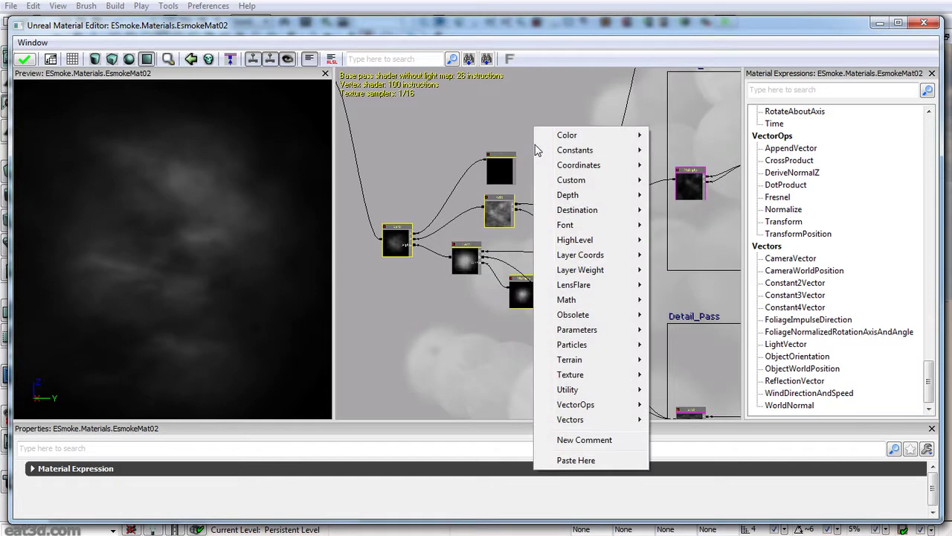
click(570, 440)
text(Megt)
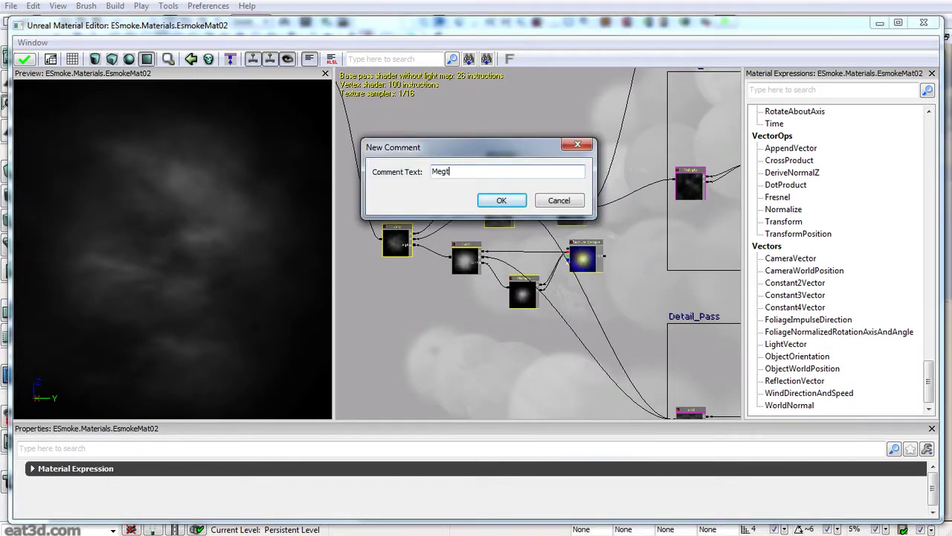
text(Merge)
key(Return)
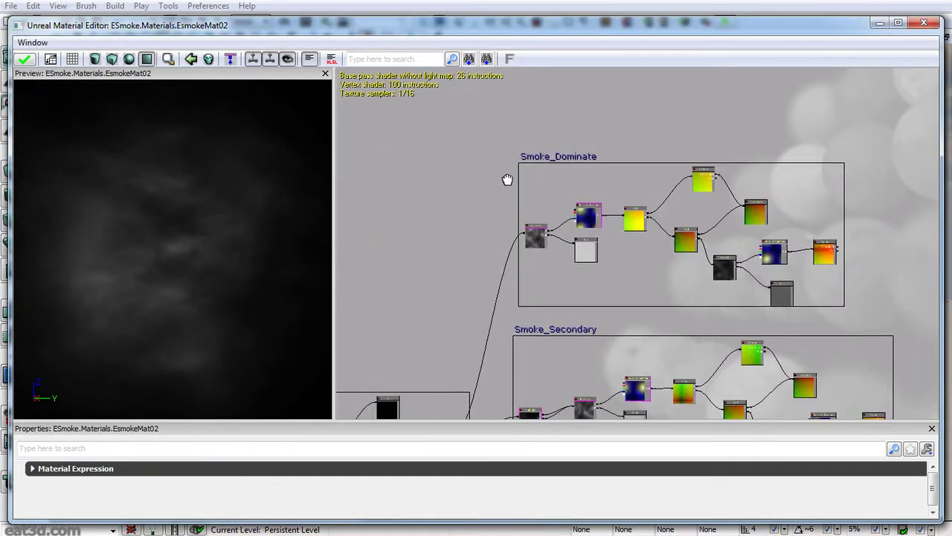
Step: Examine how the Smoke_Dominate, Smoke_Secondary and Detail_Pass groups feed into Merge, and check the smoke on the preview mesh
drag(507, 180, 628, 99)
scroll(627, 100, down, 1)
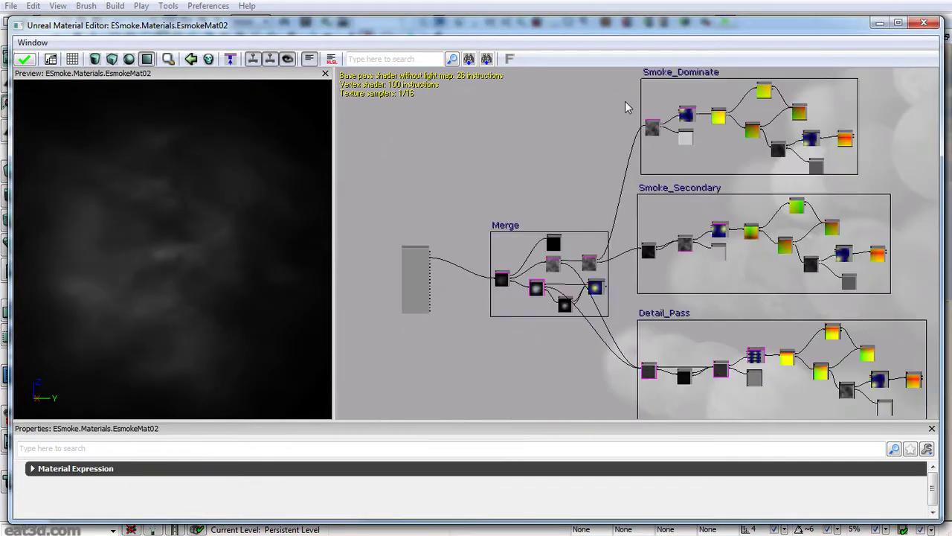
drag(558, 161, 546, 168)
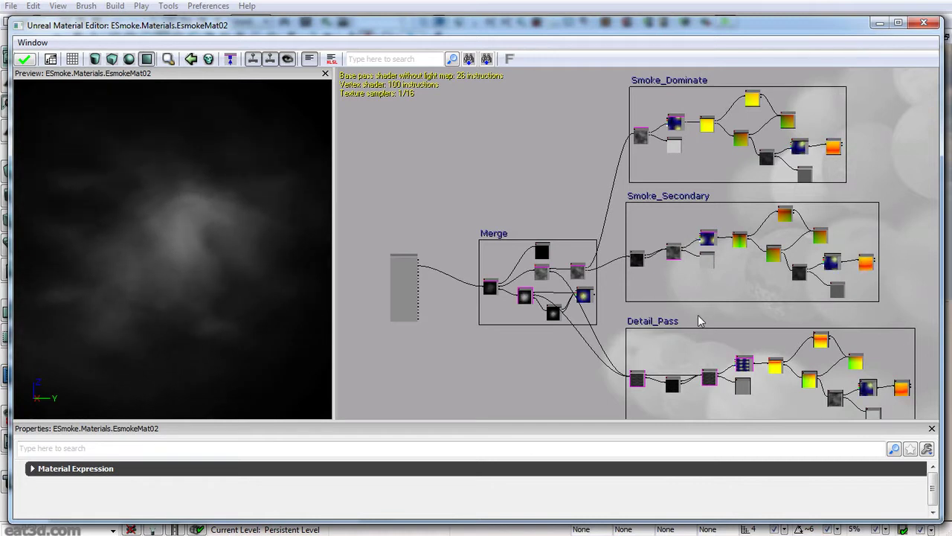
drag(698, 320, 695, 237)
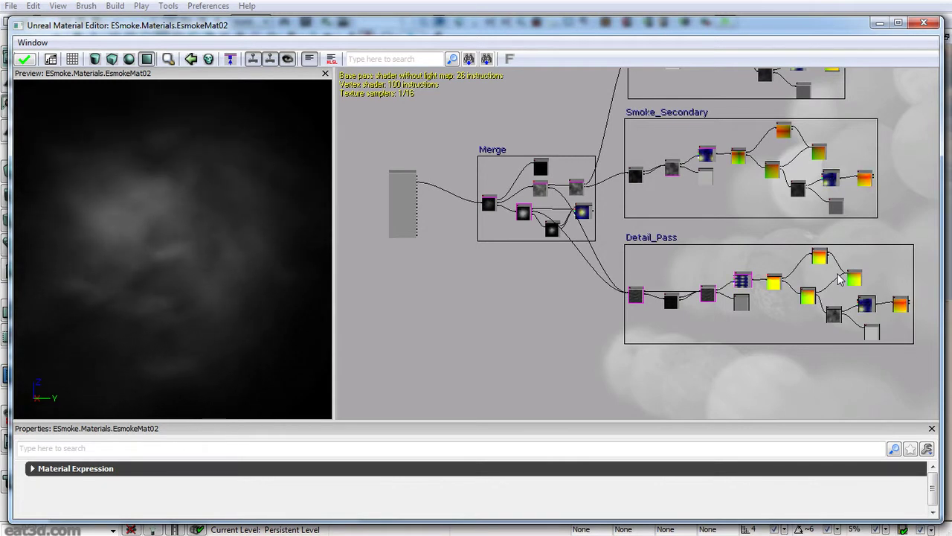
drag(732, 247, 724, 335)
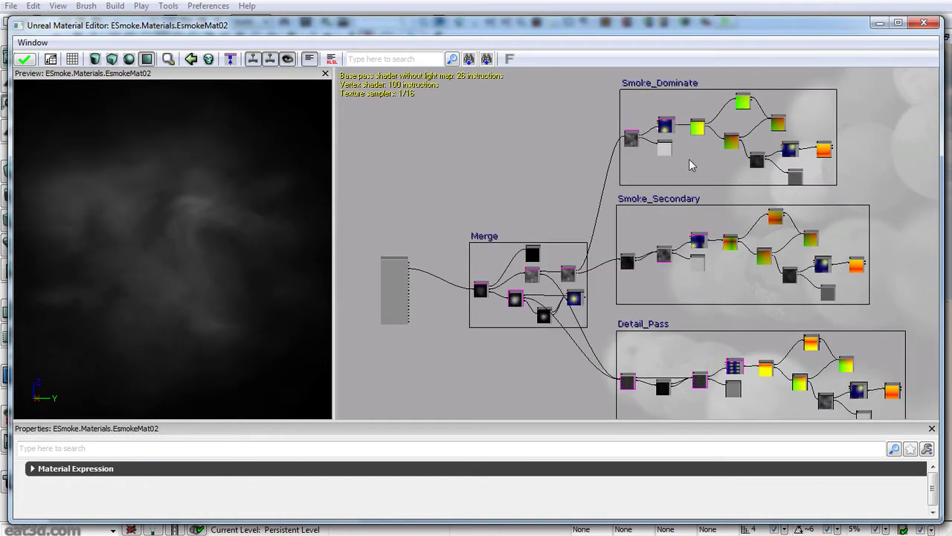
drag(695, 302, 704, 201)
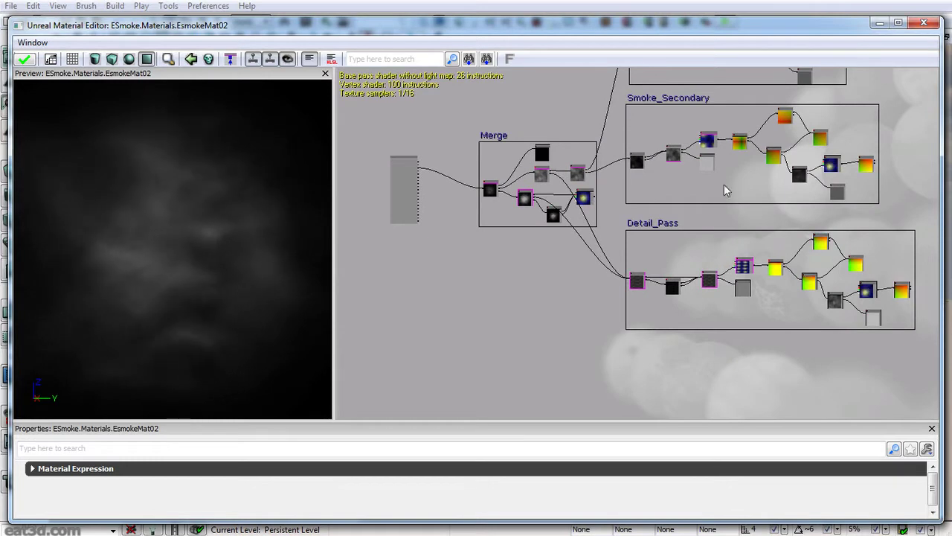
scroll(570, 122, up, 4)
drag(594, 216, 614, 154)
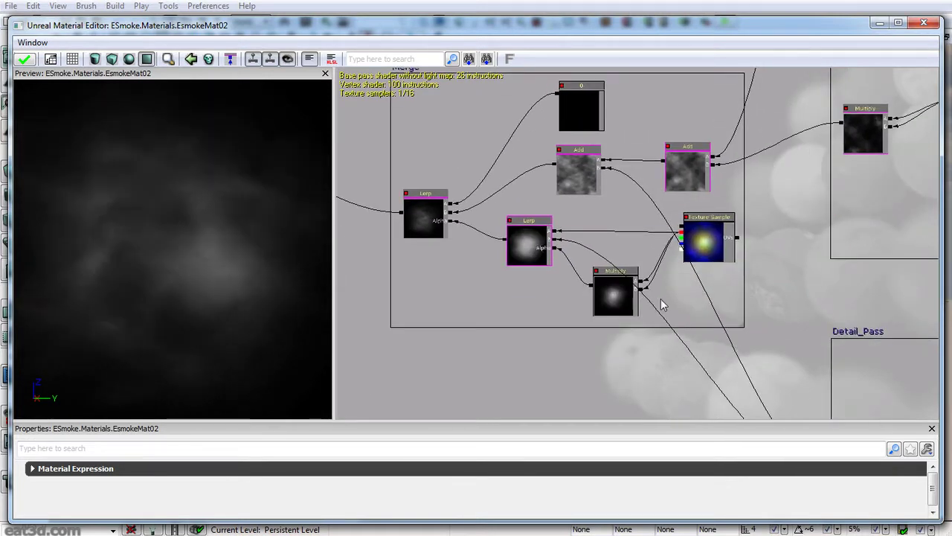
click(706, 239)
scroll(752, 268, down, 4)
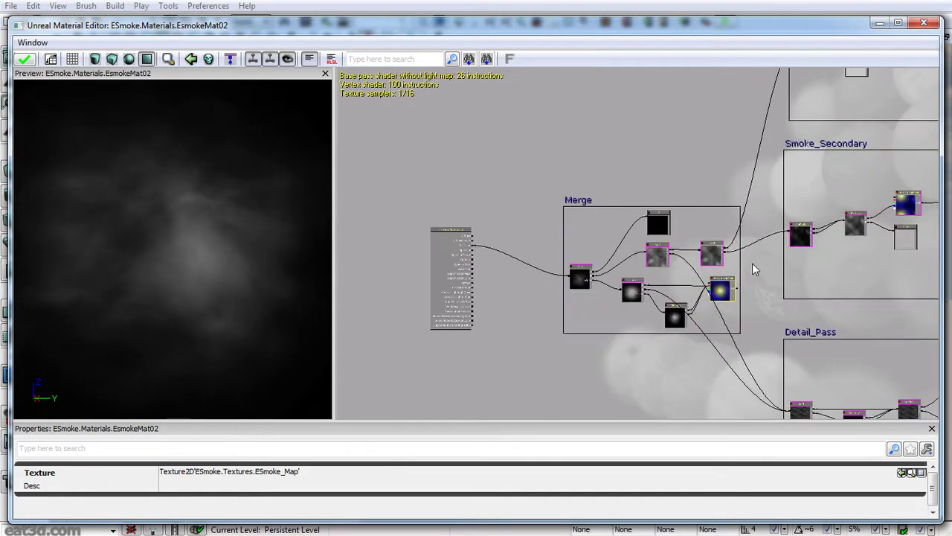
drag(752, 262, 681, 308)
click(716, 218)
drag(681, 130, 659, 246)
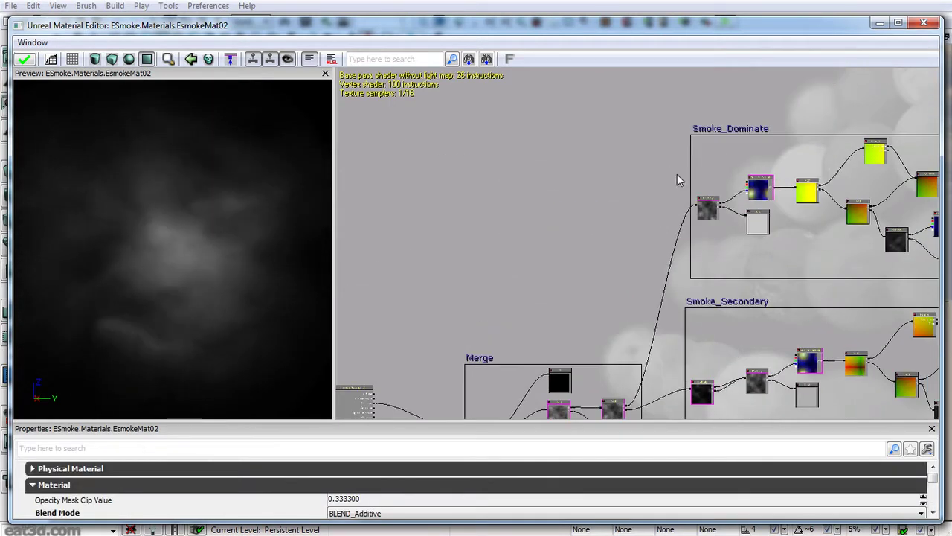
scroll(659, 244, up, 3)
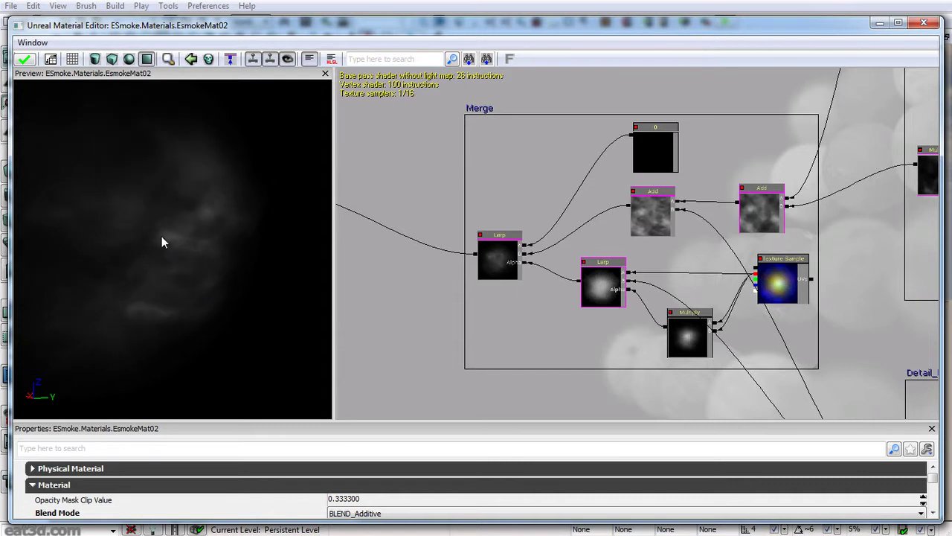
Step: Move the Merge, Smoke_Dominate, Smoke_Secondary and Detail_Pass groups together farther from the material node to free up space
scroll(683, 374, down, 2)
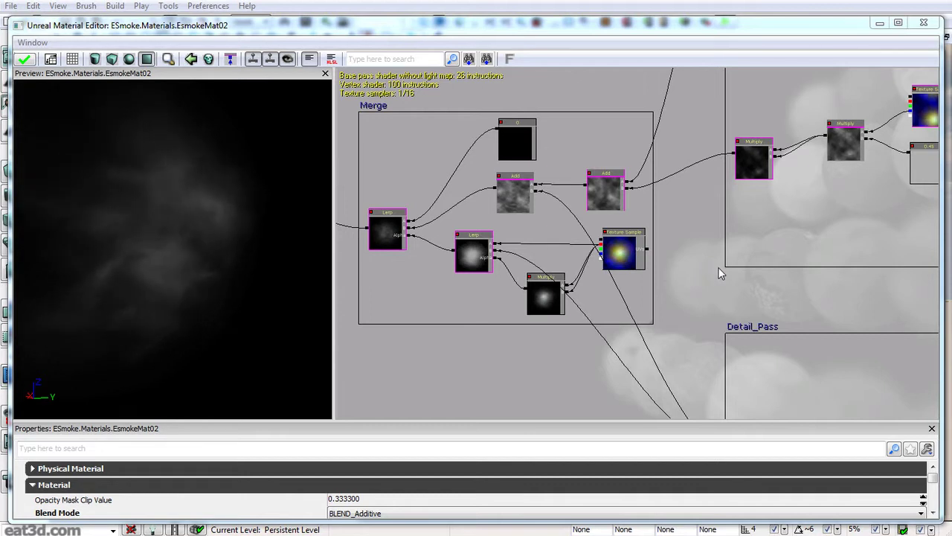
scroll(677, 323, down, 10)
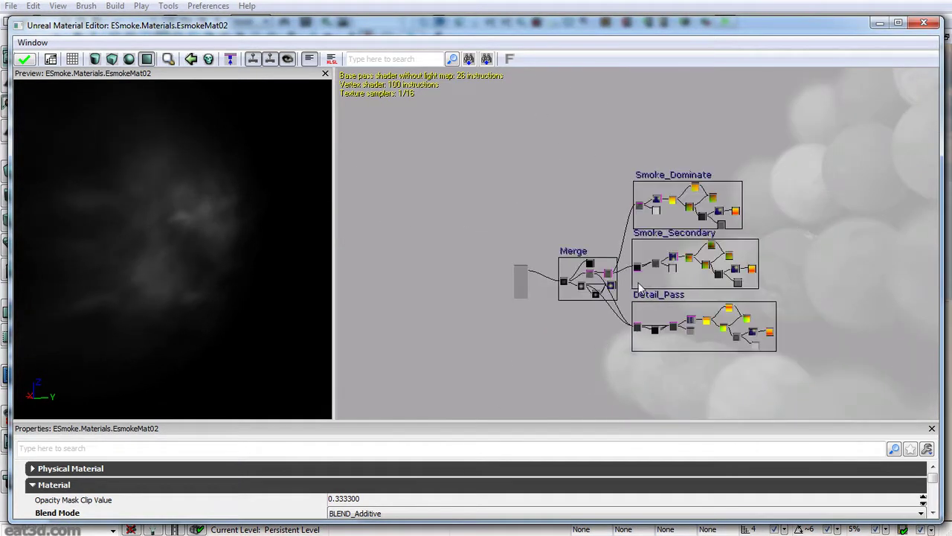
ctrl+alt+drag(548, 147, 835, 372)
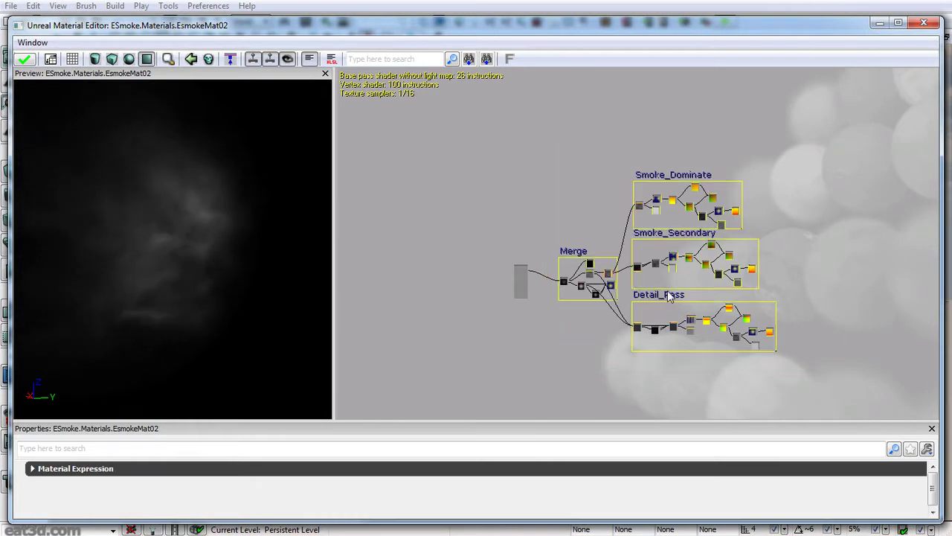
drag(584, 257, 626, 242)
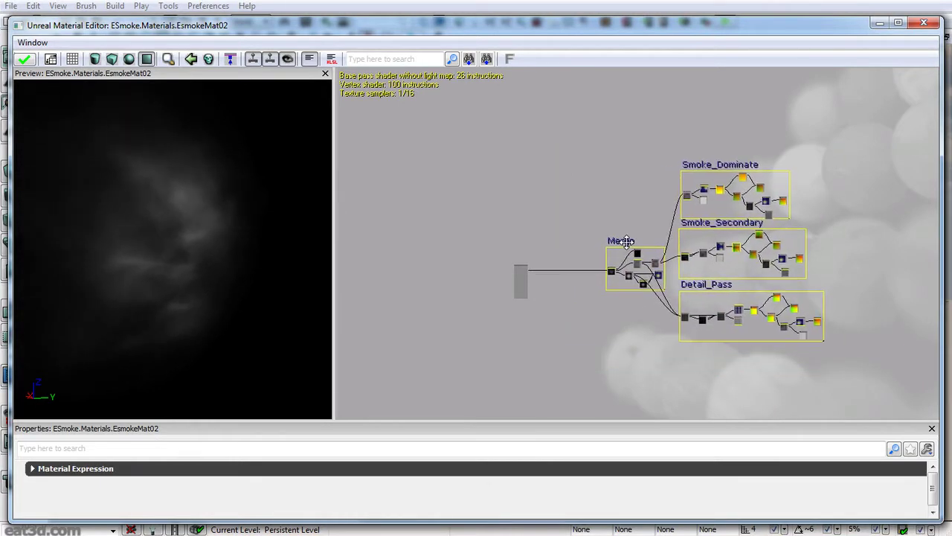
drag(558, 309, 623, 298)
scroll(624, 298, up, 3)
click(624, 247)
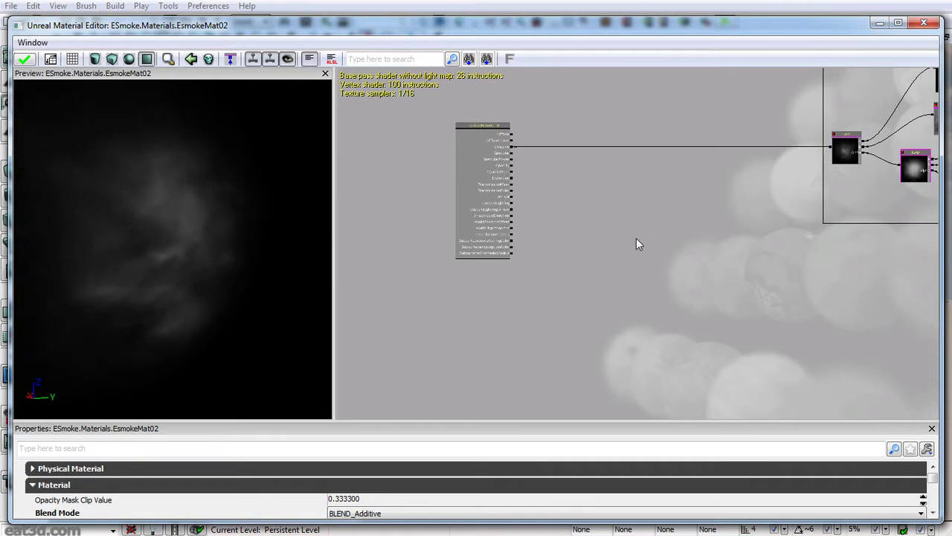
Step: Show the list of material expressions and add a PixelDepth node between the material node and the Merge group
drag(659, 225, 642, 281)
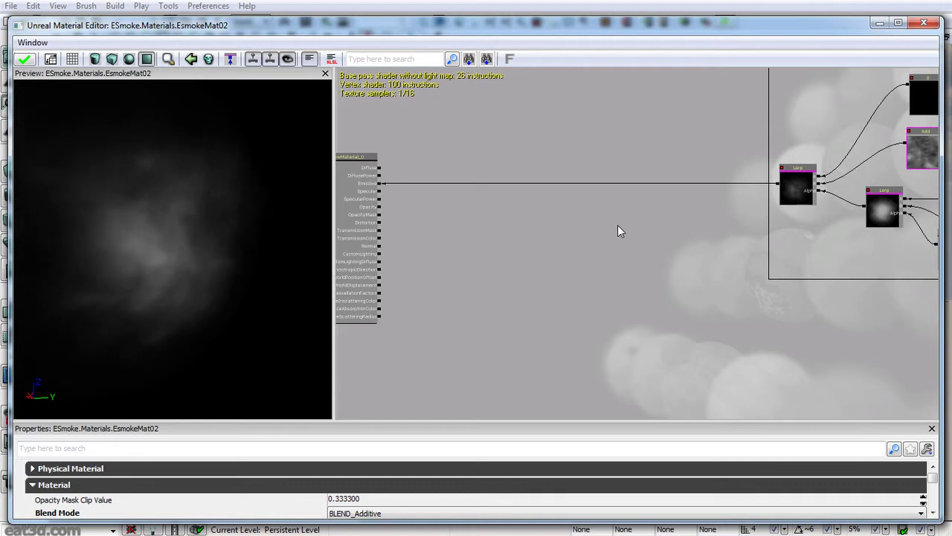
drag(617, 227, 595, 253)
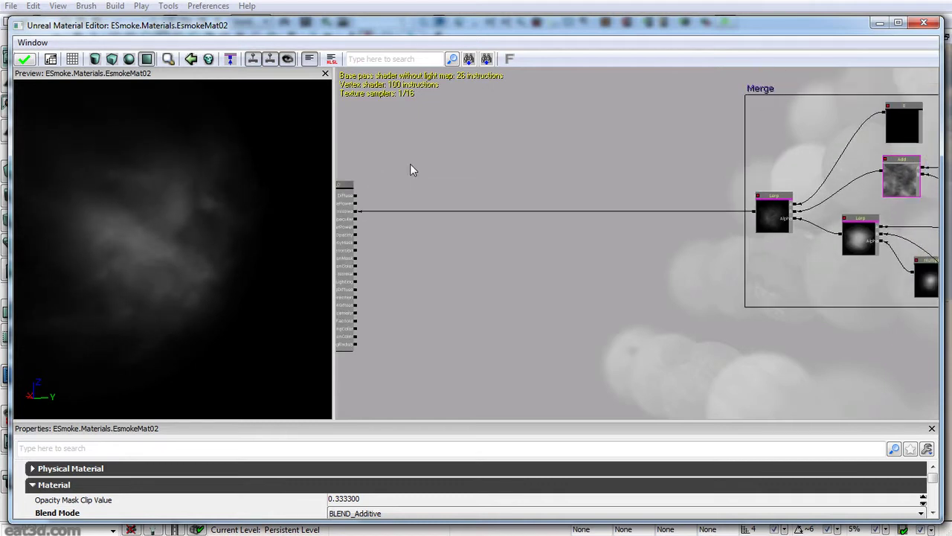
click(32, 43)
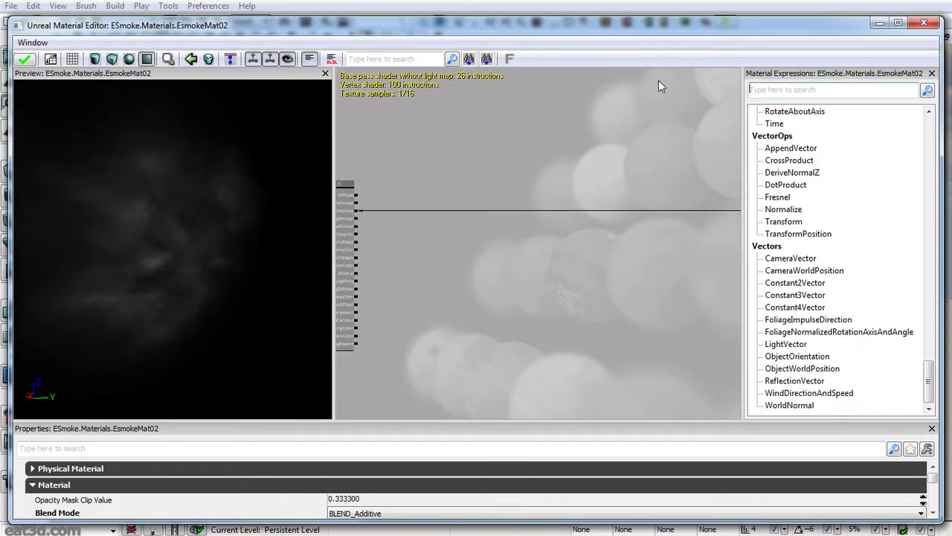
text(pix)
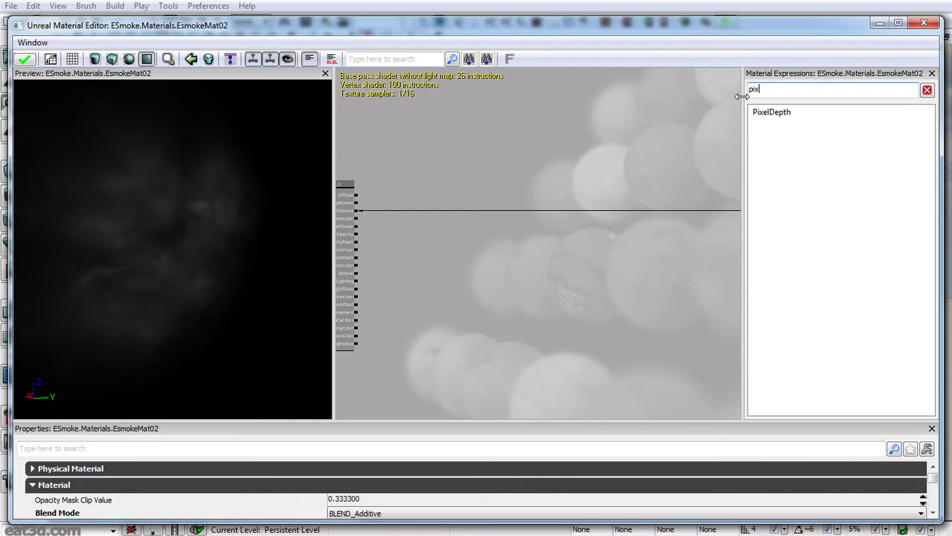
drag(769, 110, 717, 152)
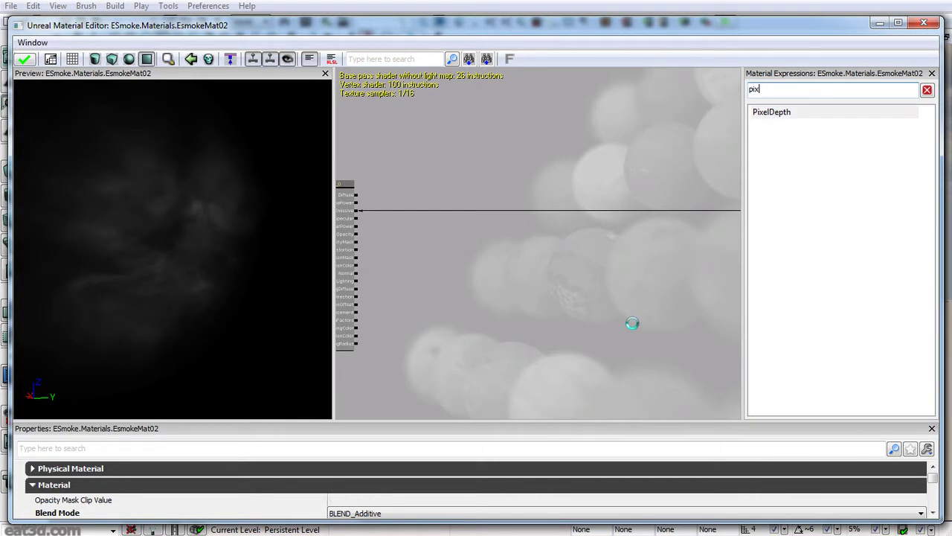
Step: Add a Constant node below PixelDepth and a Multiply node beside them
drag(639, 305, 658, 316)
text(1)
click(660, 307)
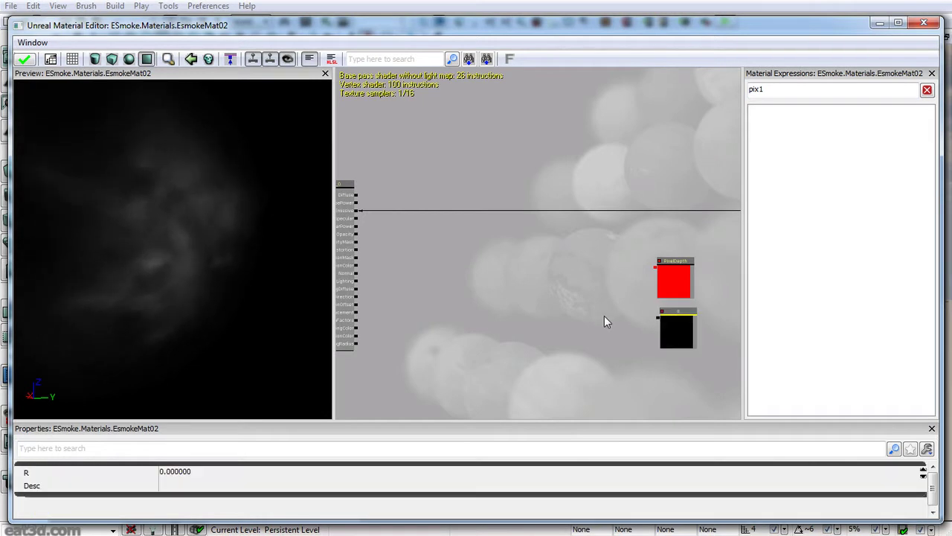
drag(605, 315, 594, 279)
click(570, 256)
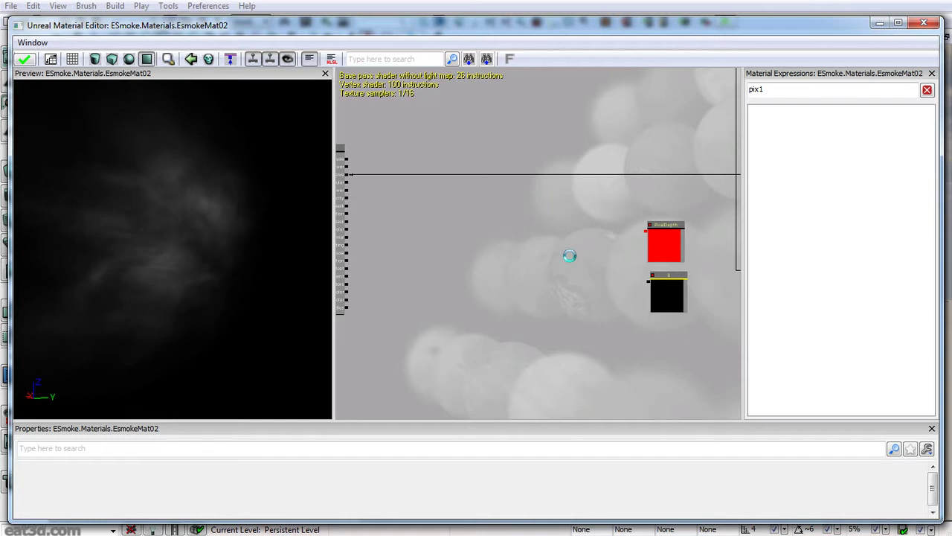
Step: Add a DepthBiasedAlpha node and another Multiply node between the depth nodes and the material node, and clear the expression search
double_click(807, 90)
text(de)
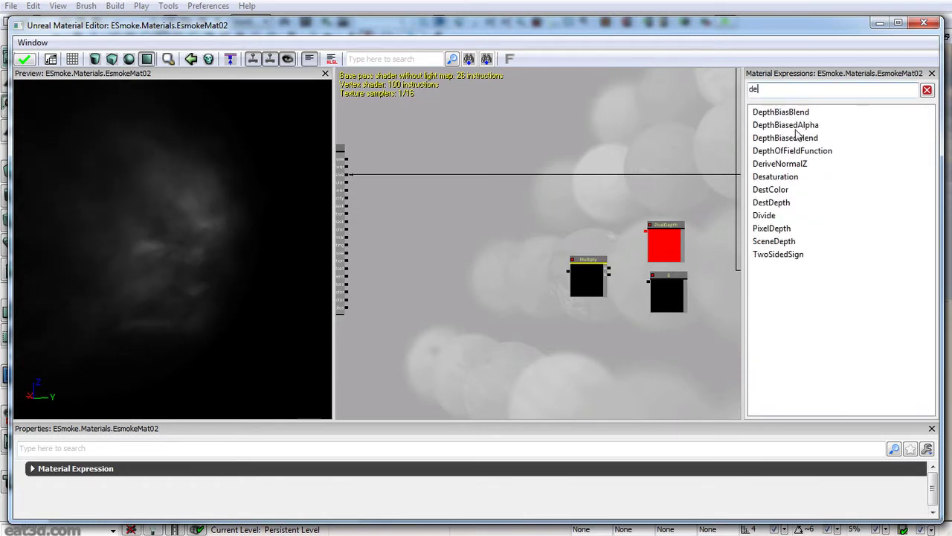
drag(795, 131, 553, 220)
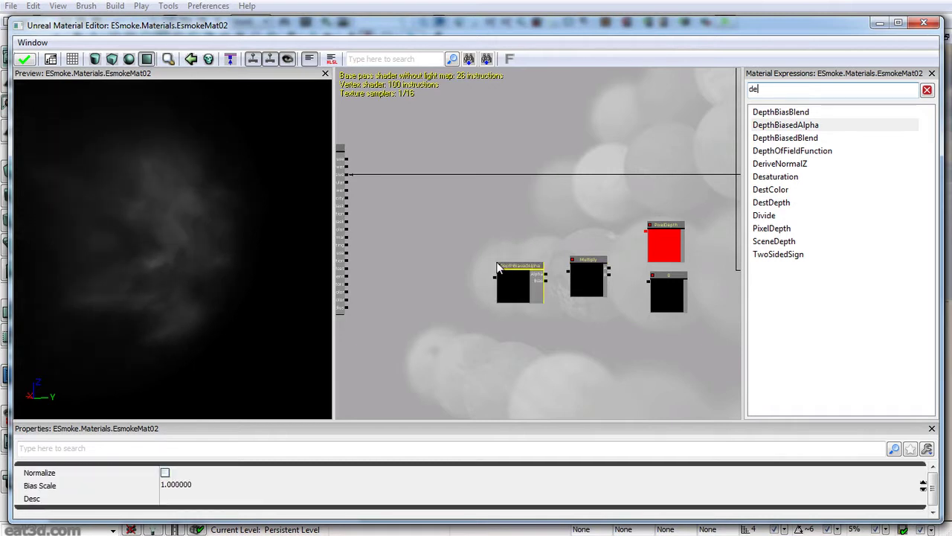
text(m)
click(415, 245)
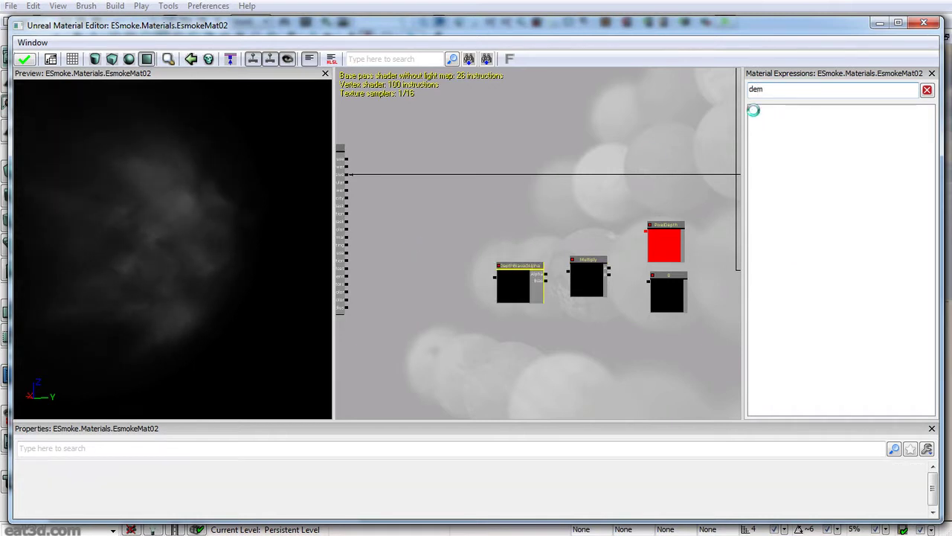
double_click(790, 91)
key(BackSpace)
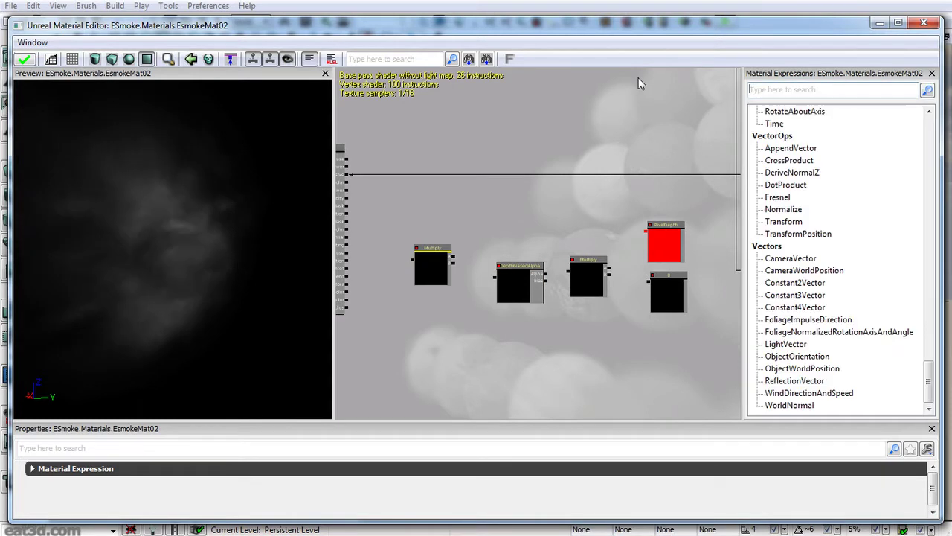
Step: Set the Constant below PixelDepth to 0.01
drag(587, 200, 537, 152)
scroll(600, 144, up, 3)
drag(573, 215, 601, 186)
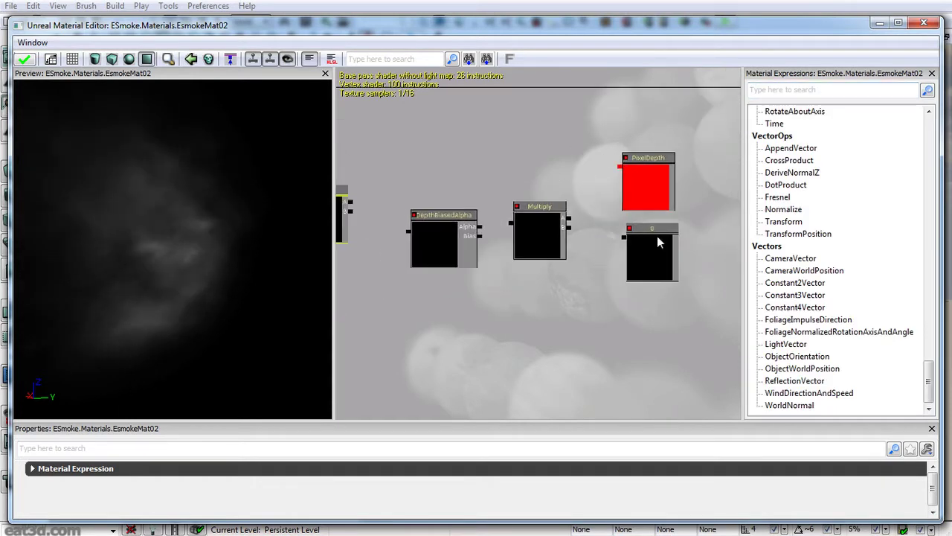
click(655, 244)
click(300, 475)
text(.010000)
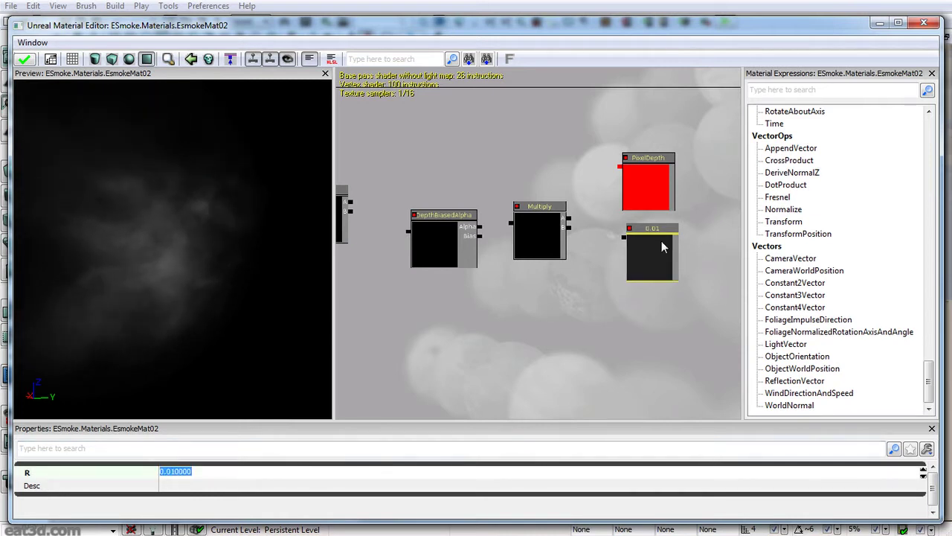
Step: Multiply PixelDepth by the 0.01 constant, feed the result into DepthBiasedAlpha's Alpha, and connect that node to the material's Opacity
drag(624, 239, 659, 176)
drag(512, 224, 481, 230)
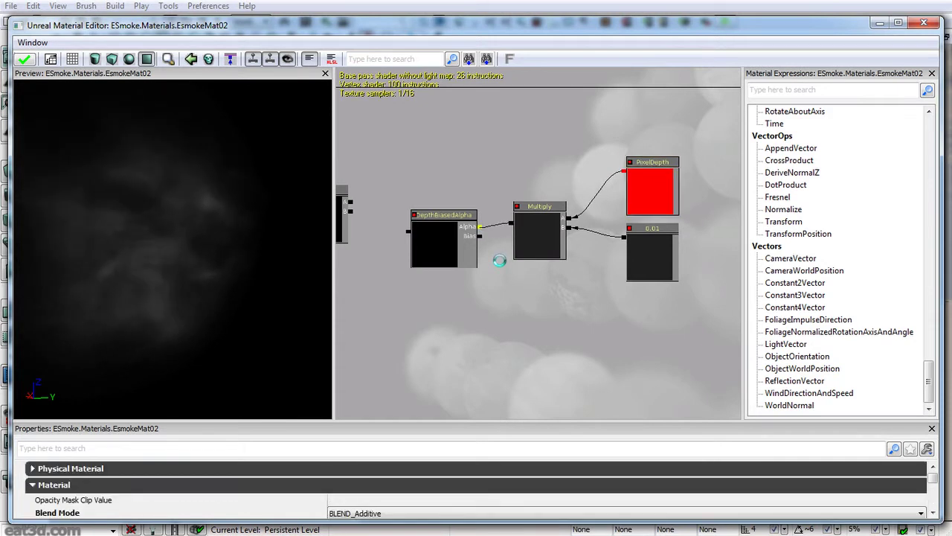
drag(403, 312, 549, 336)
drag(555, 258, 351, 147)
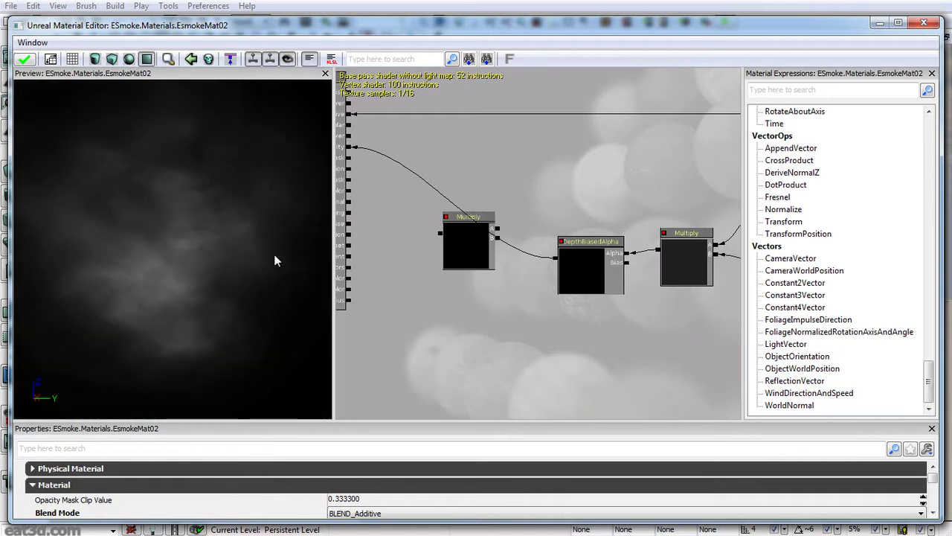
Step: Set the DepthBiasedAlpha node's Bias Scale to 200
drag(491, 335, 432, 334)
click(524, 286)
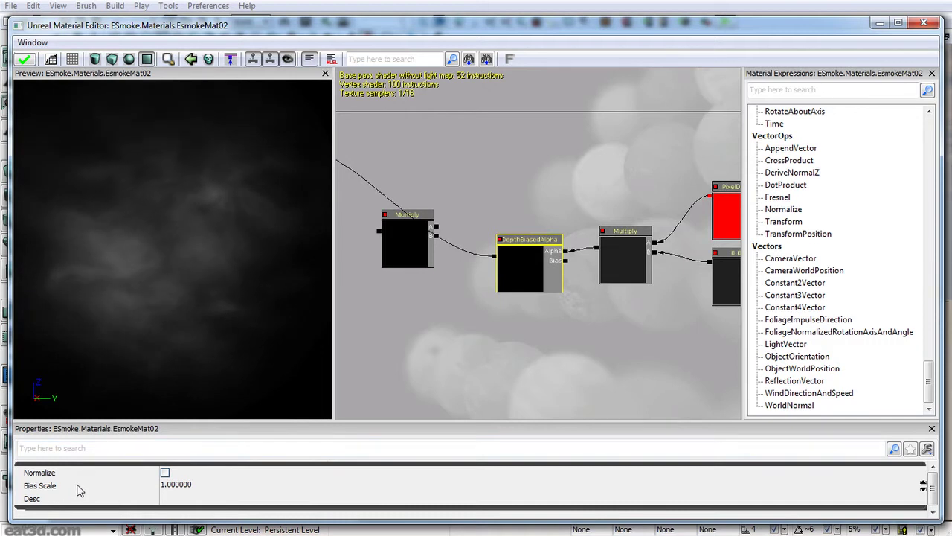
click(183, 485)
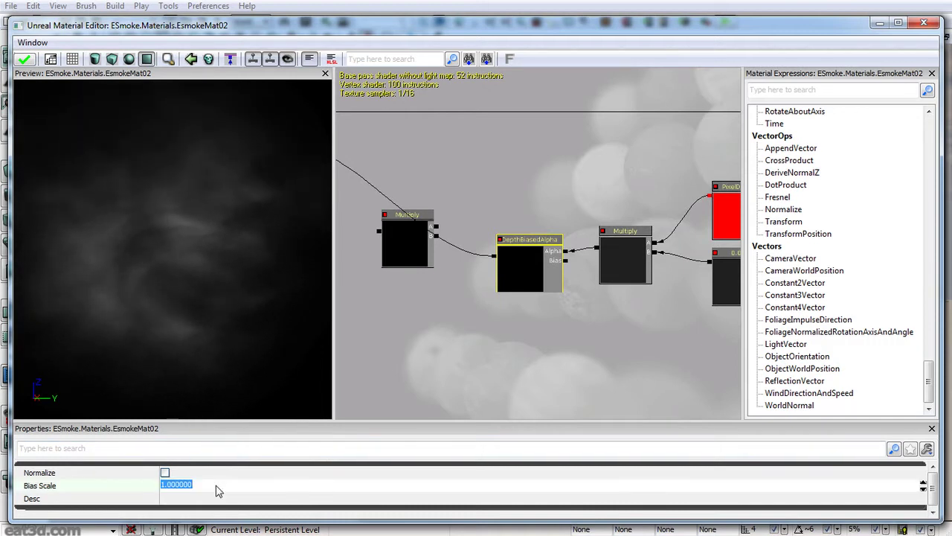
text(200)
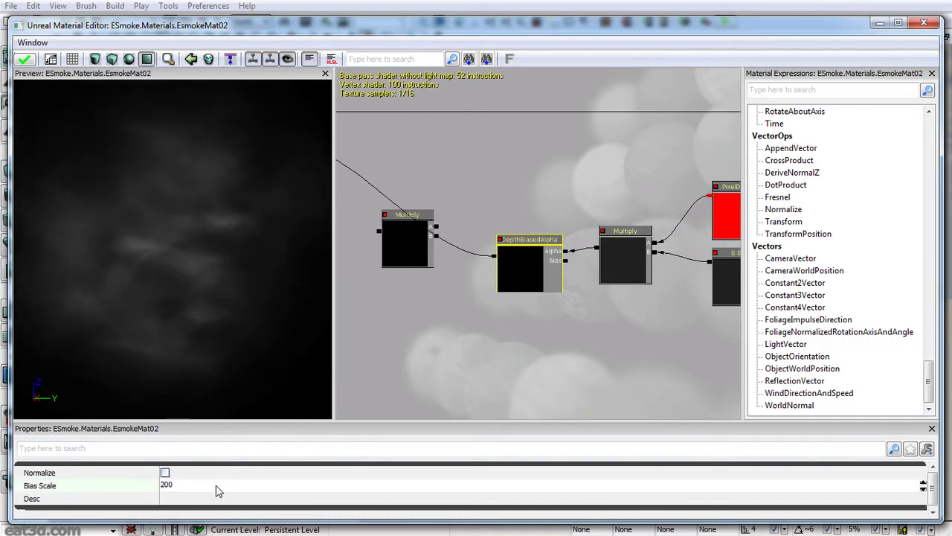
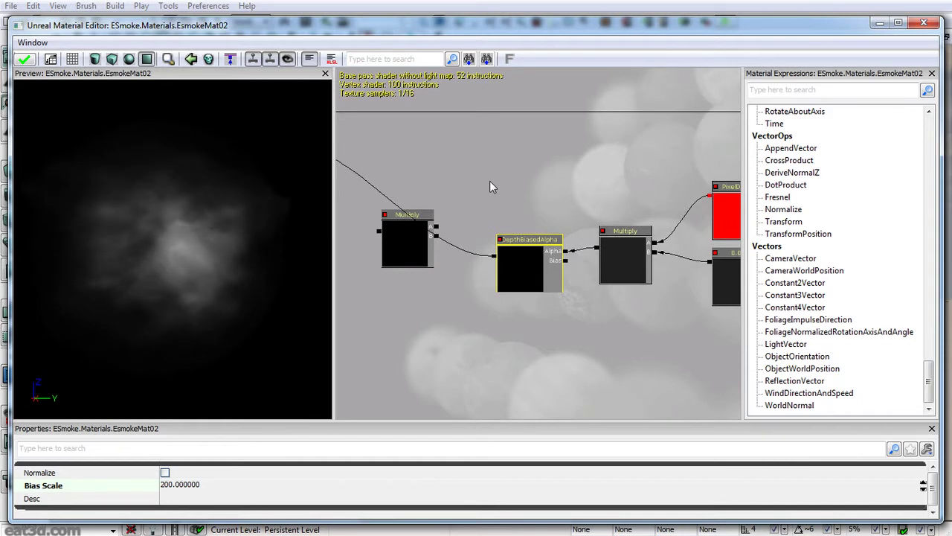
Step: Add two Multiply nodes, a Constant and a VertexColor node near the Emissive connection
drag(498, 171, 529, 258)
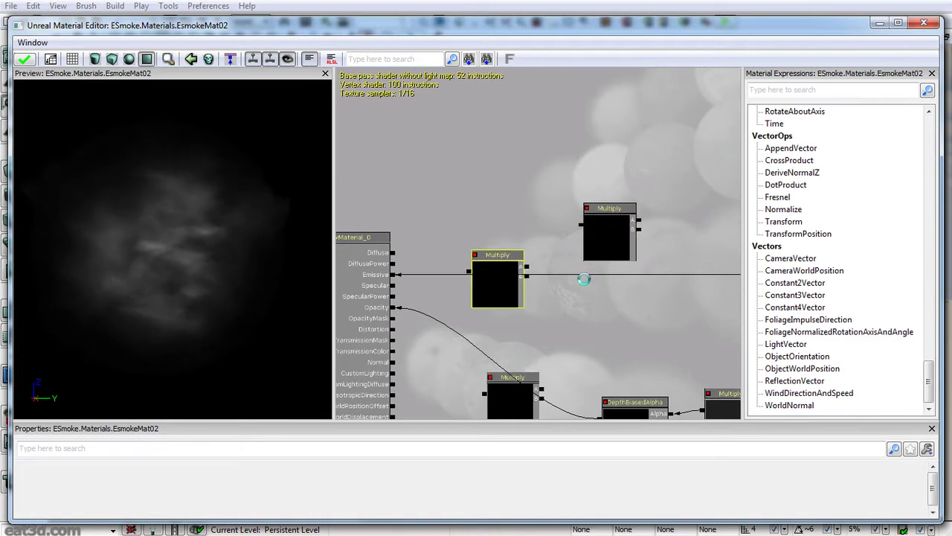
drag(601, 276, 411, 180)
click(767, 89)
text(vert)
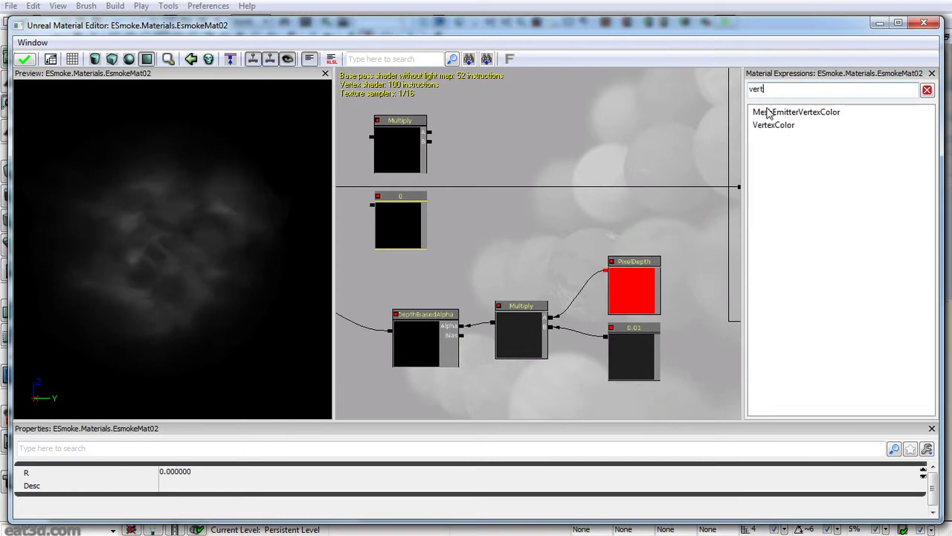
drag(770, 126, 610, 116)
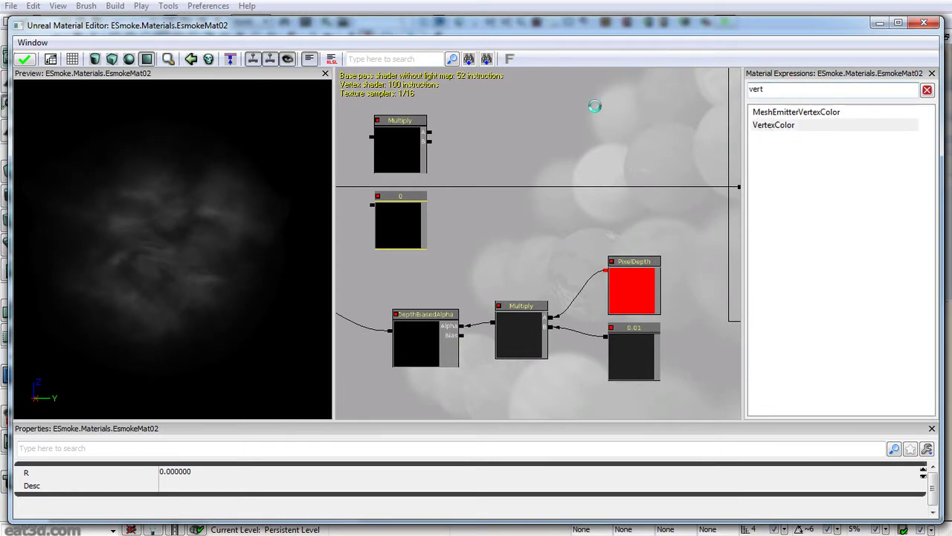
drag(478, 165, 567, 228)
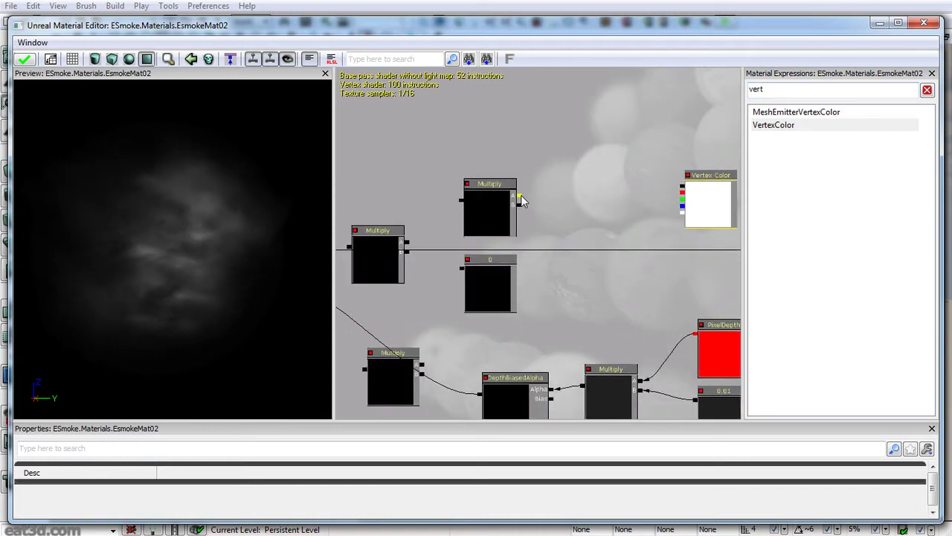
Step: Multiply the Merge Lerp output by Vertex Color and by the new Constant, and feed the final Multiply into Emissive
drag(518, 198, 631, 257)
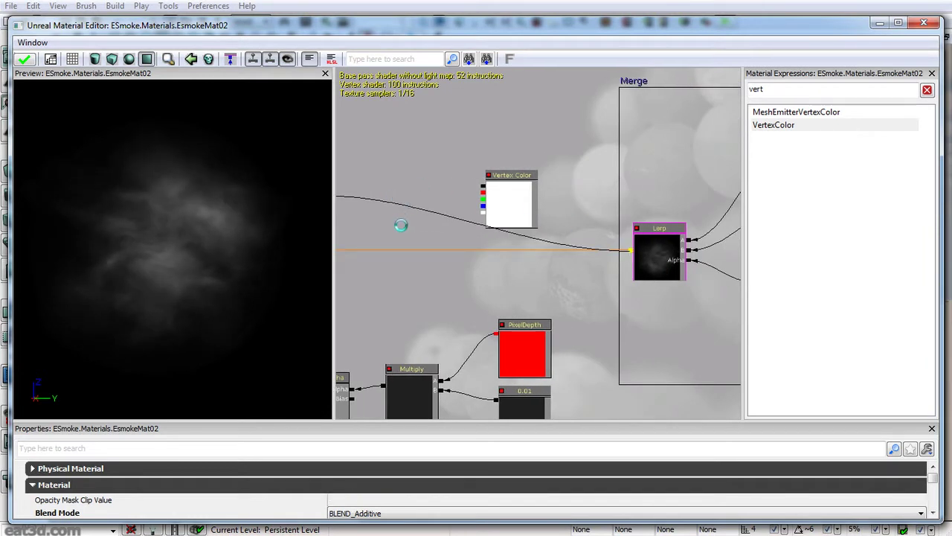
drag(398, 234, 610, 213)
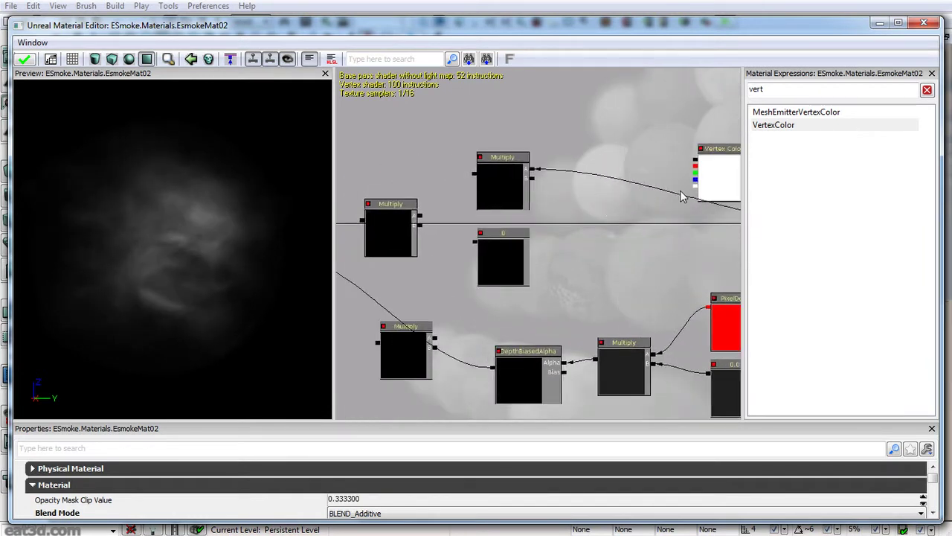
drag(693, 165, 574, 174)
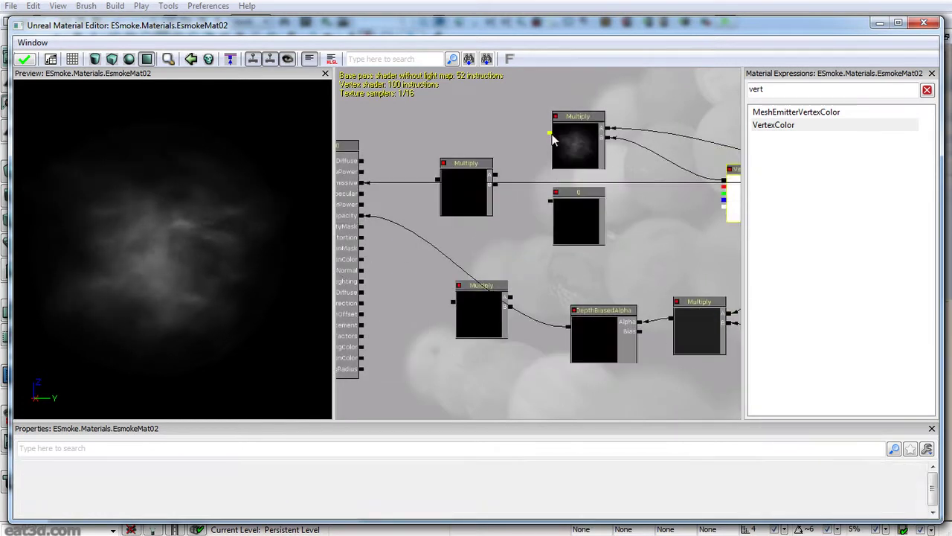
drag(552, 137, 551, 205)
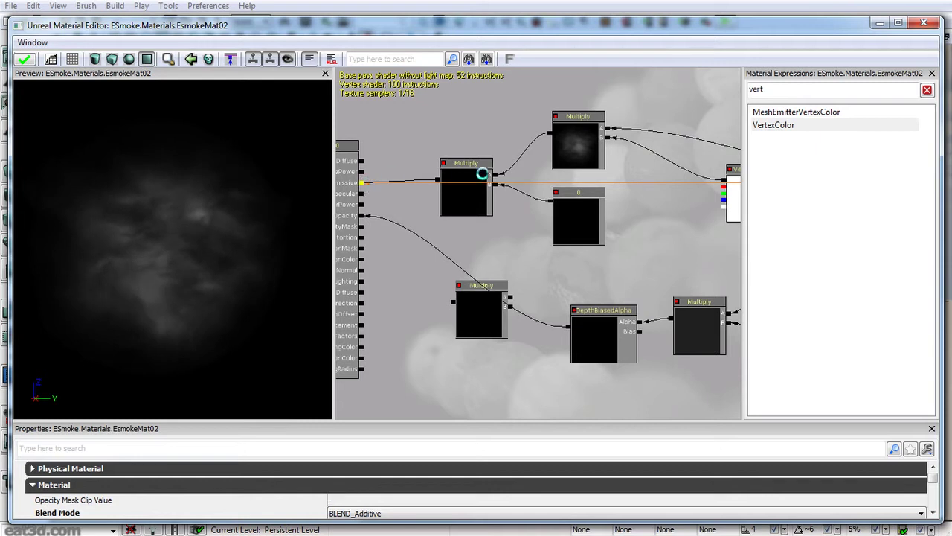
Step: Set the Constant feeding the Emissive Multiply to 0.2 and check the smoke on the preview mesh
click(593, 215)
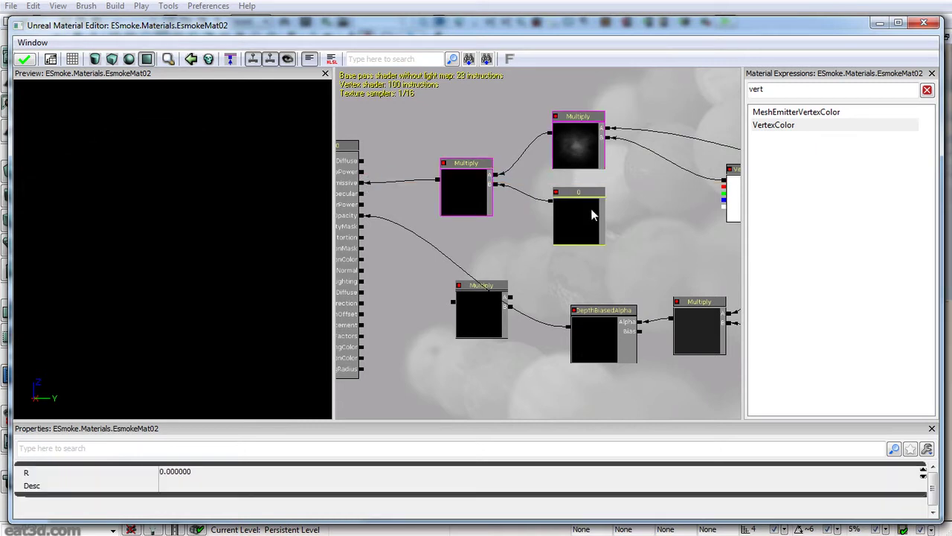
click(344, 474)
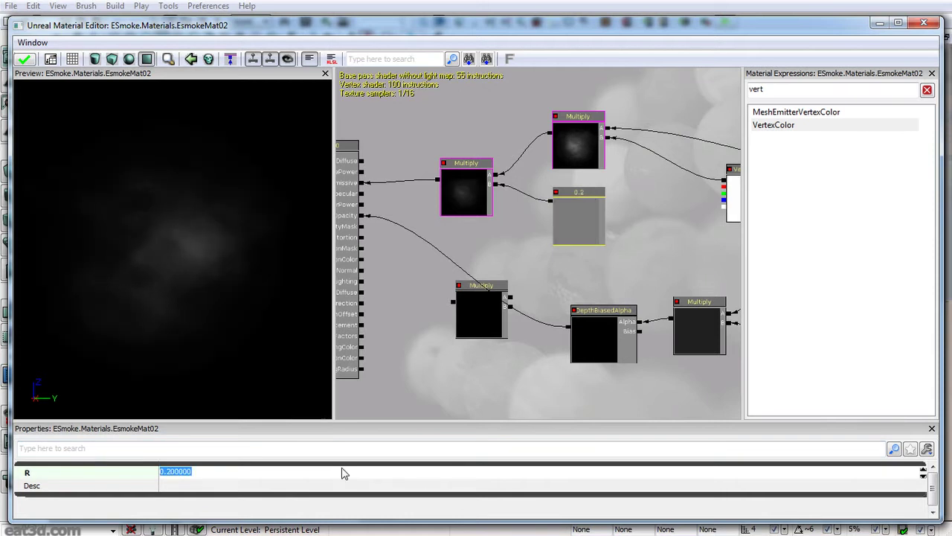
right_drag(195, 230, 194, 246)
drag(195, 231, 195, 241)
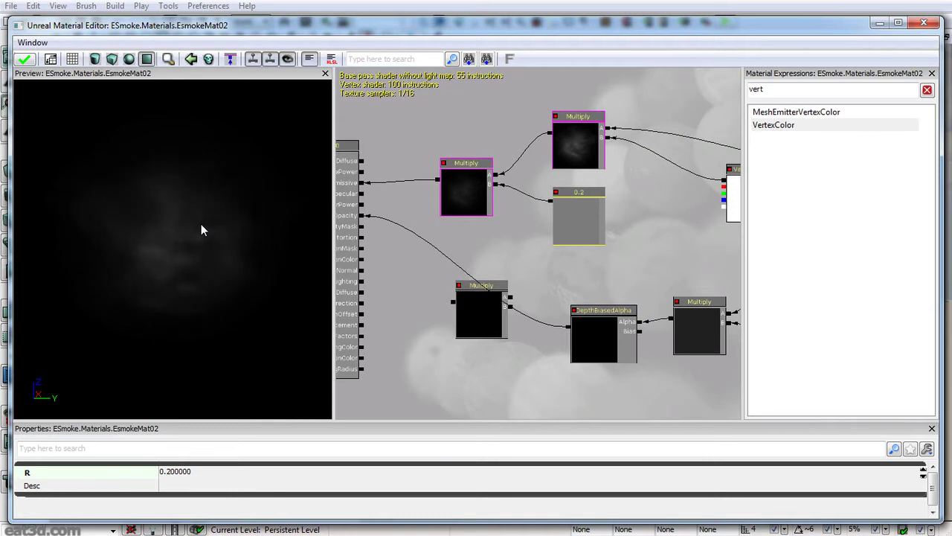
Step: Group the Multiply, DepthBiasedAlpha and connected opacity nodes in a comment box named Geometry_Falloff
click(523, 249)
scroll(523, 248, down, 3)
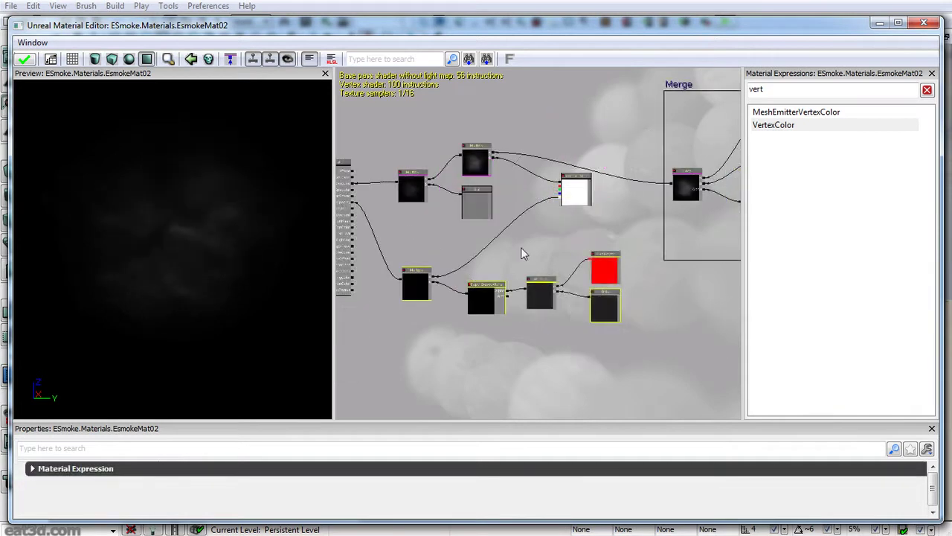
right_click(522, 234)
click(558, 534)
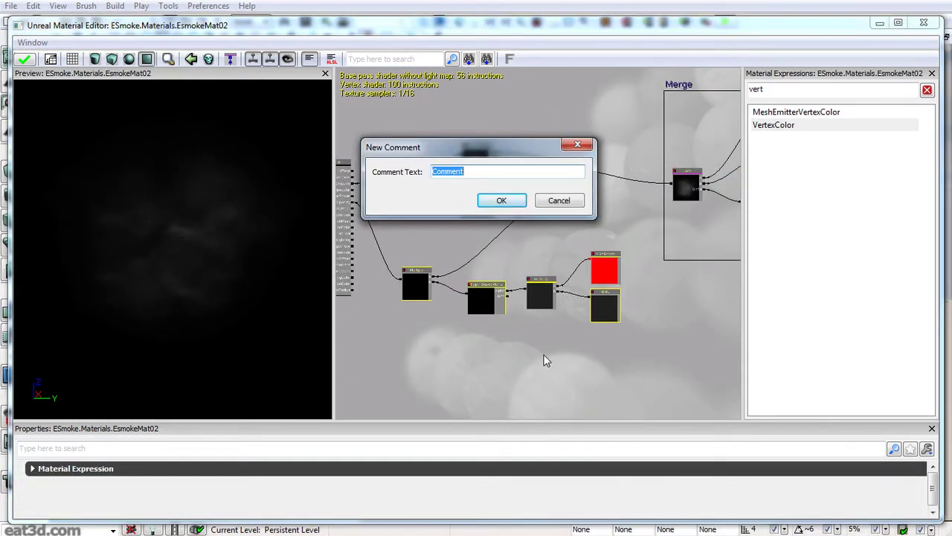
text(Ge)
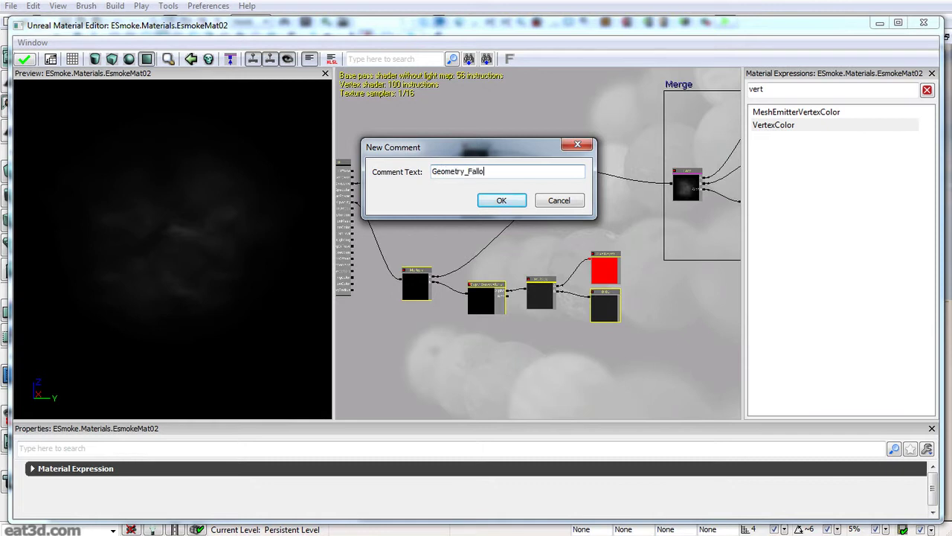
key(Return)
Step: Group the two Emissive Multiply nodes and the 0.2 Constant in a comment box named Power_Level
drag(489, 97, 492, 124)
ctrl+alt+drag(378, 116, 519, 244)
right_click(487, 112)
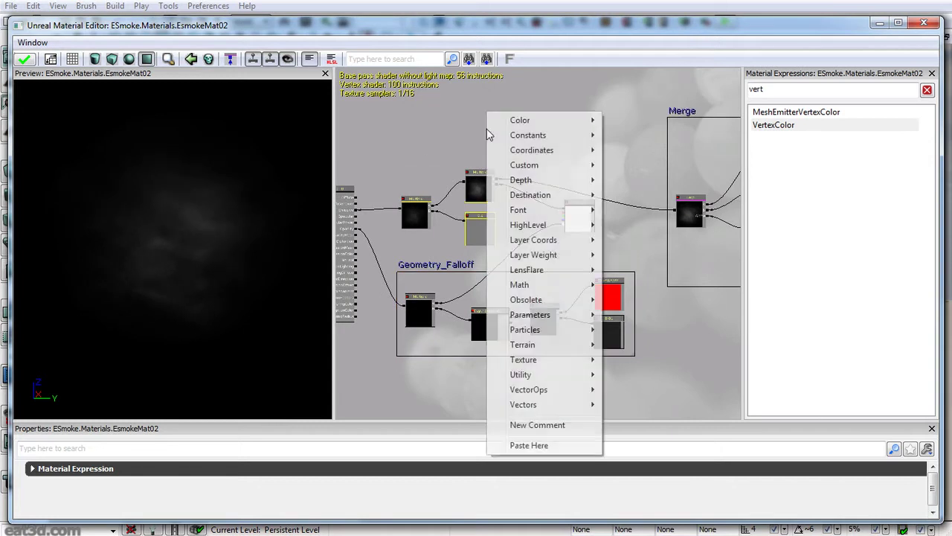
click(527, 425)
text(Power_Level)
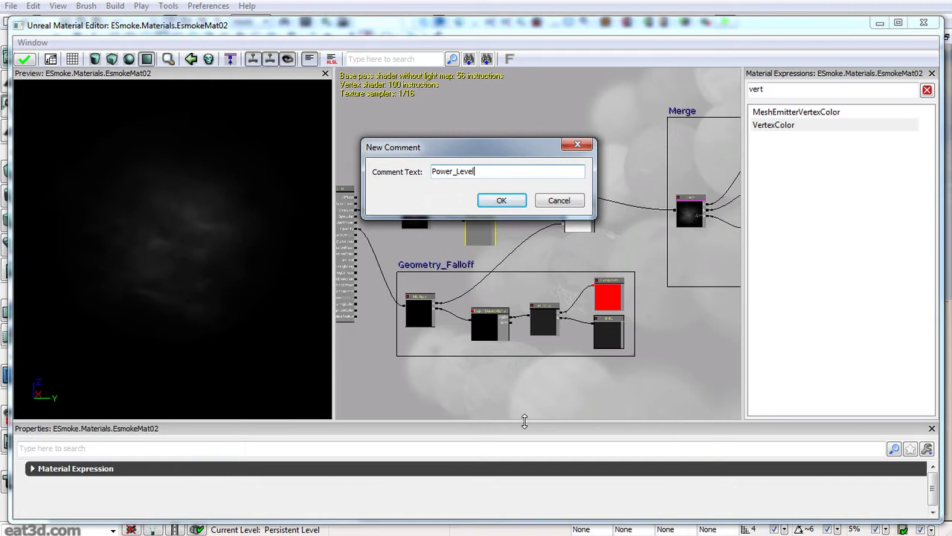
key(Return)
drag(590, 162, 463, 223)
scroll(479, 183, down, 2)
scroll(410, 233, down, 2)
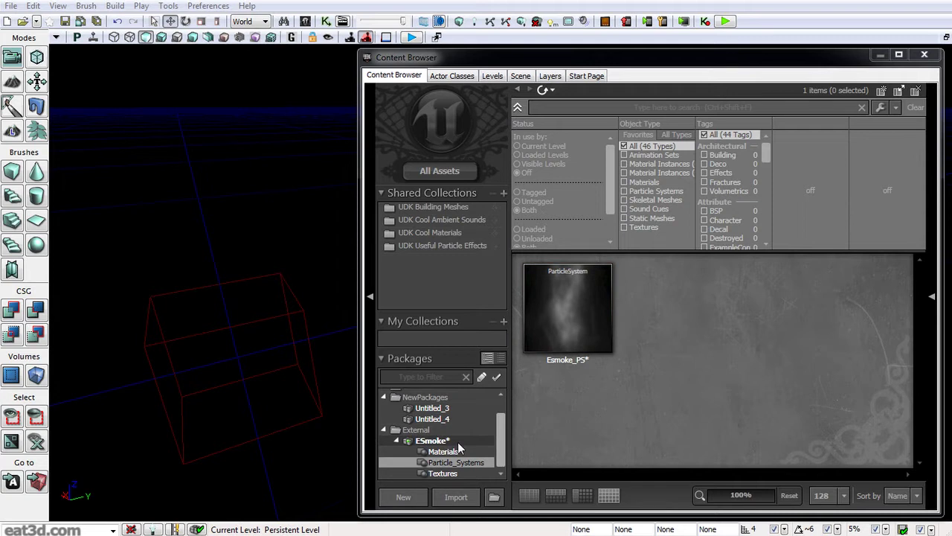
Step: Create a new ParticleSystem named EPS in the Particle_Systems group of the ESmoke package
right_click(689, 274)
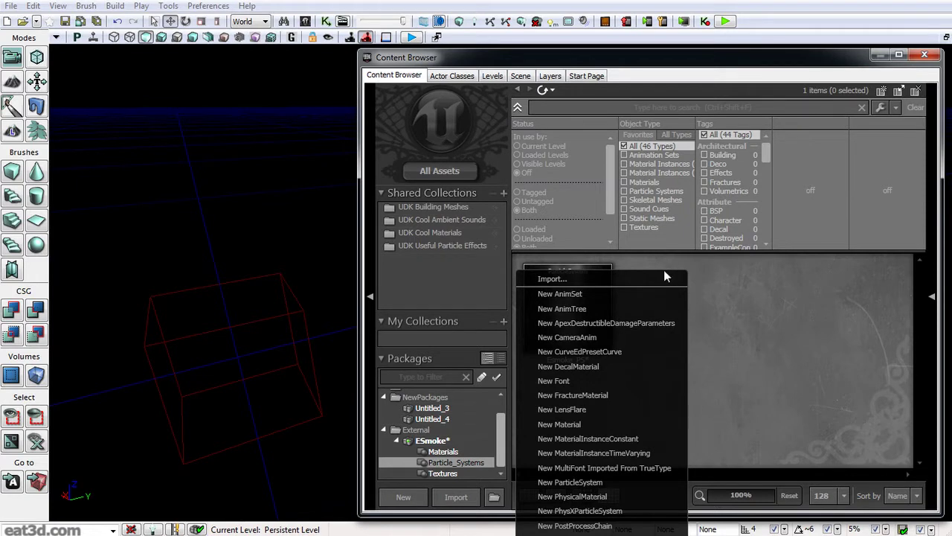
click(583, 481)
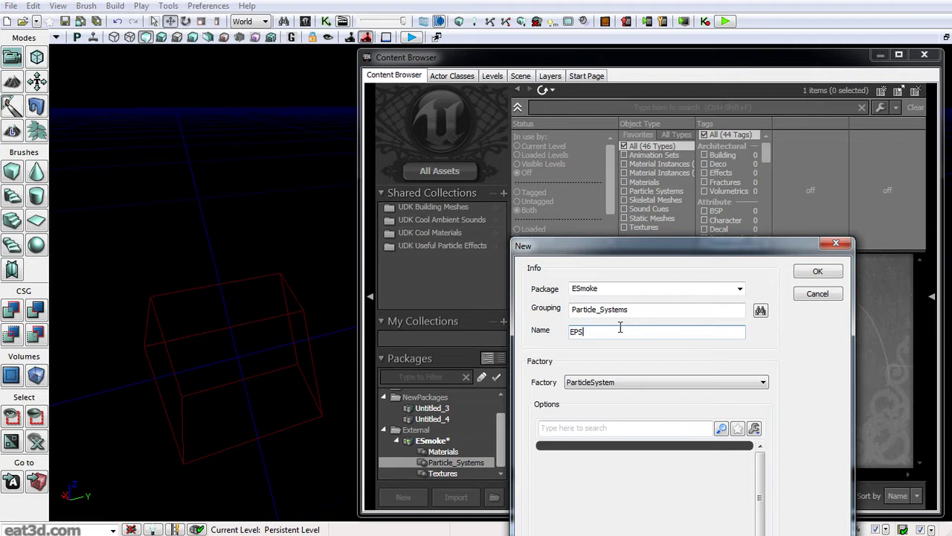
key(Return)
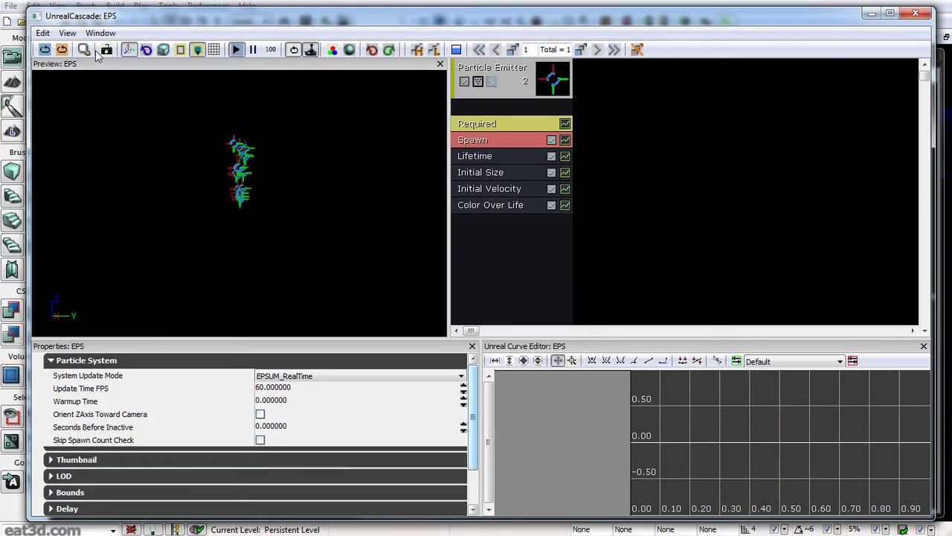
Step: Show the grid in the particle preview and orbit the view to inspect the default emitter
click(214, 49)
drag(225, 176, 253, 101)
middle_drag(253, 96, 244, 102)
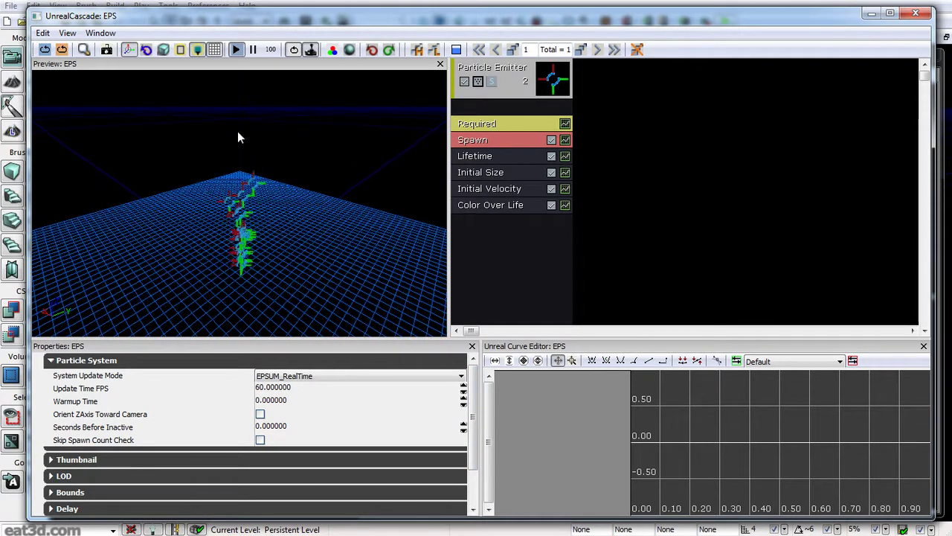
click(216, 52)
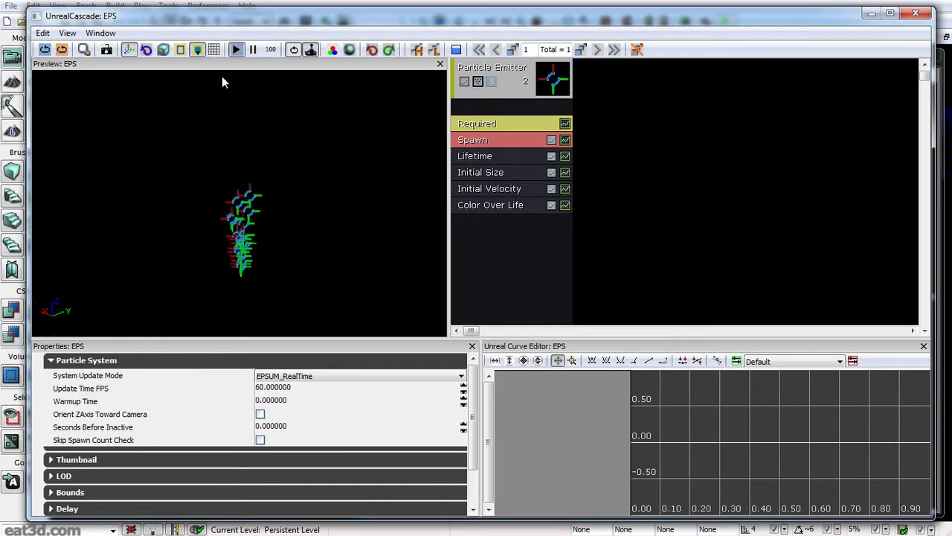
click(215, 52)
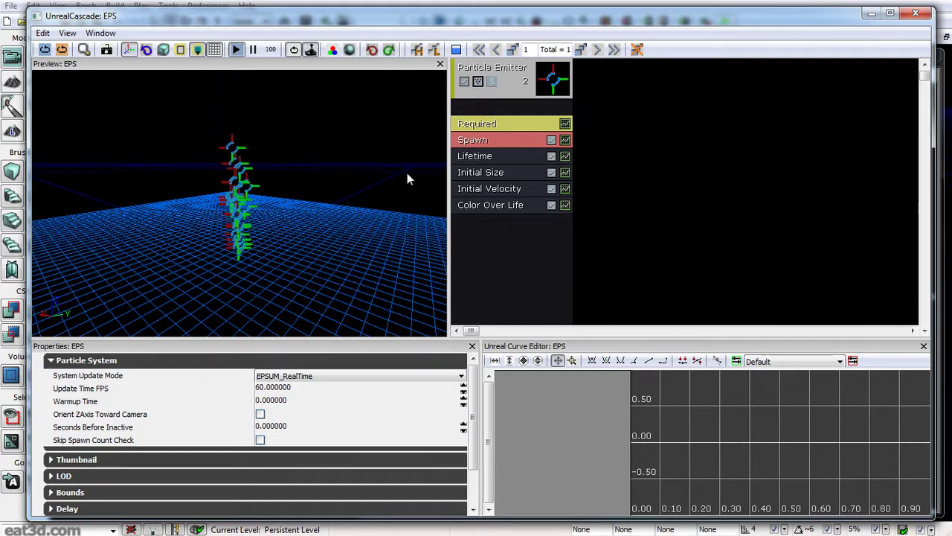
Step: Assign the EsmokeMat02 material in the emitter's Required module, then check the smoke in the preview and hide the grid
click(494, 124)
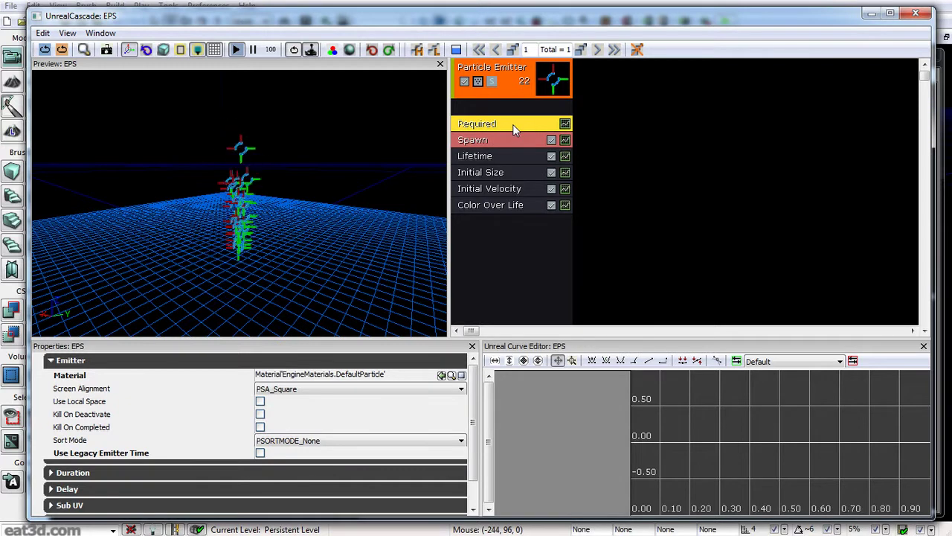
click(80, 363)
click(89, 362)
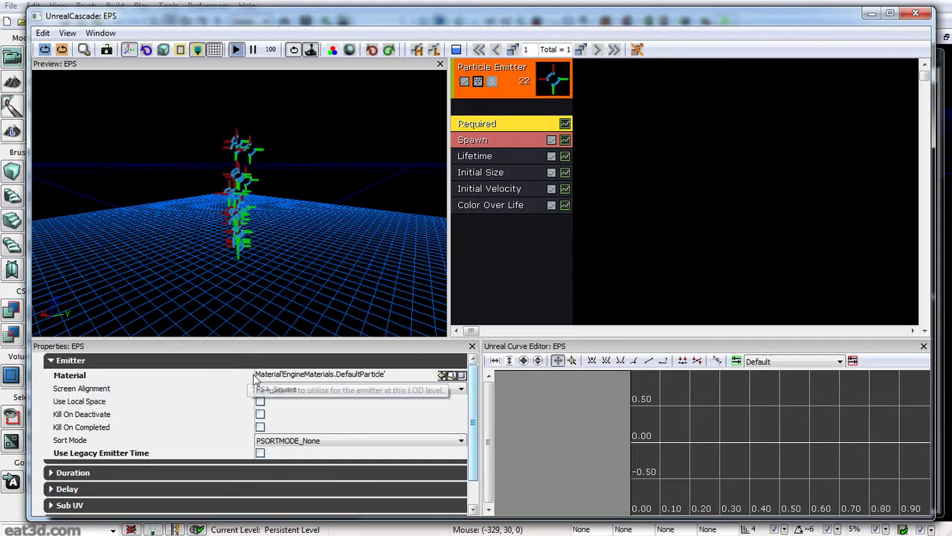
drag(435, 19, 422, 186)
click(507, 59)
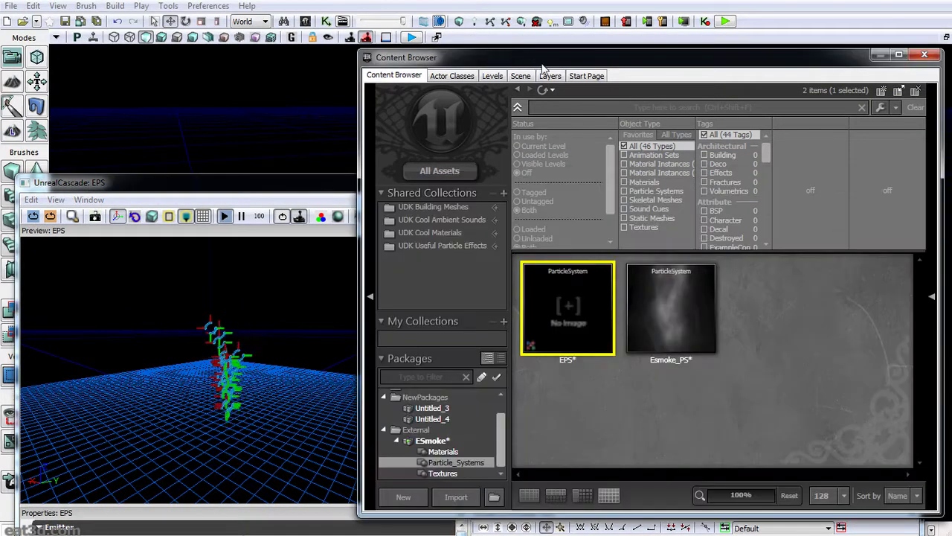
click(457, 452)
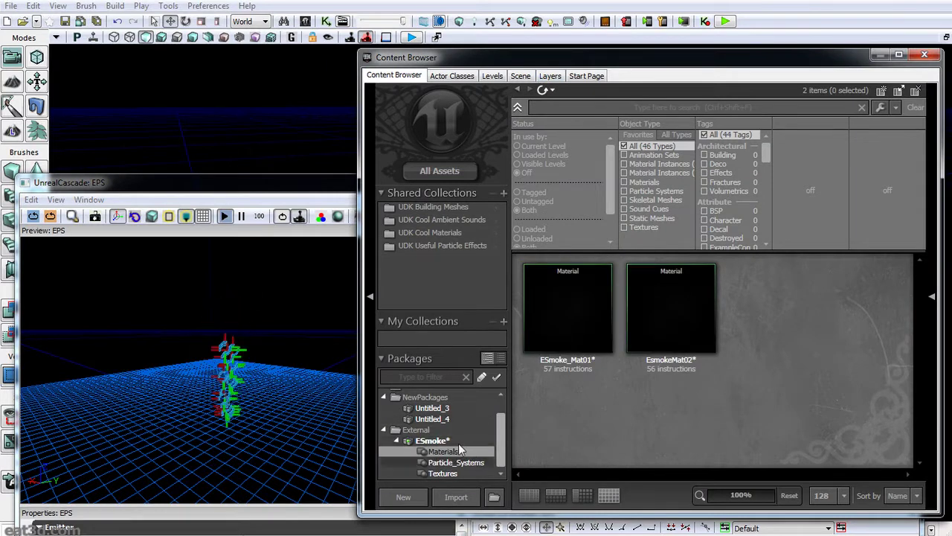
click(691, 311)
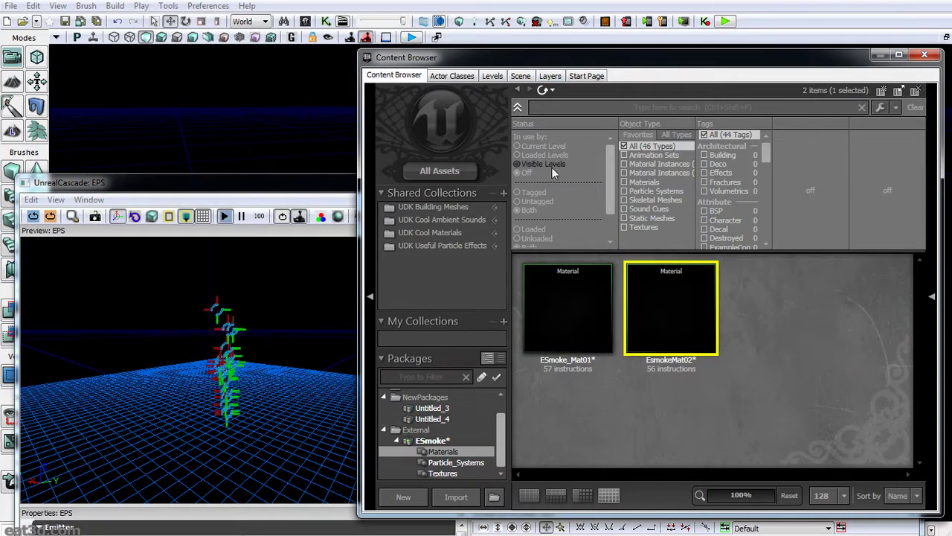
click(338, 190)
drag(339, 189, 338, 22)
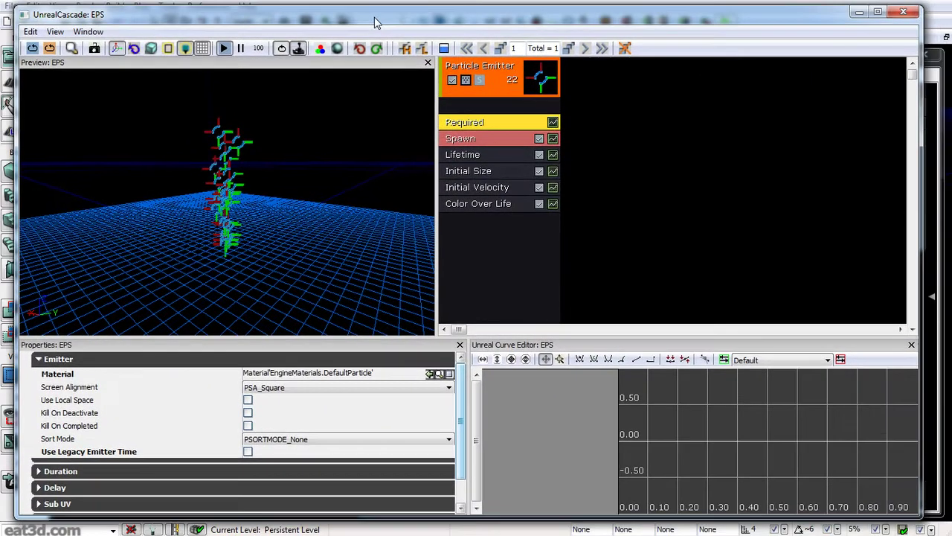
click(430, 374)
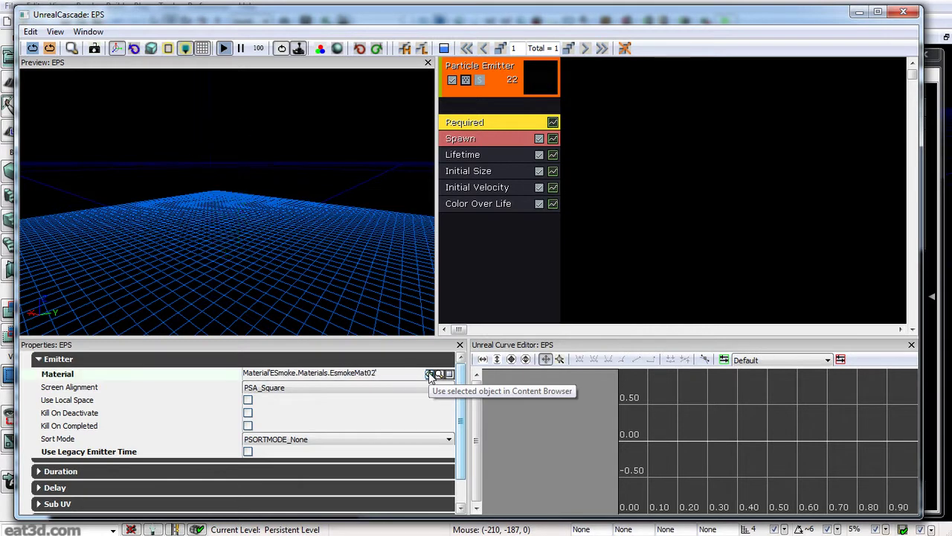
drag(294, 222, 299, 203)
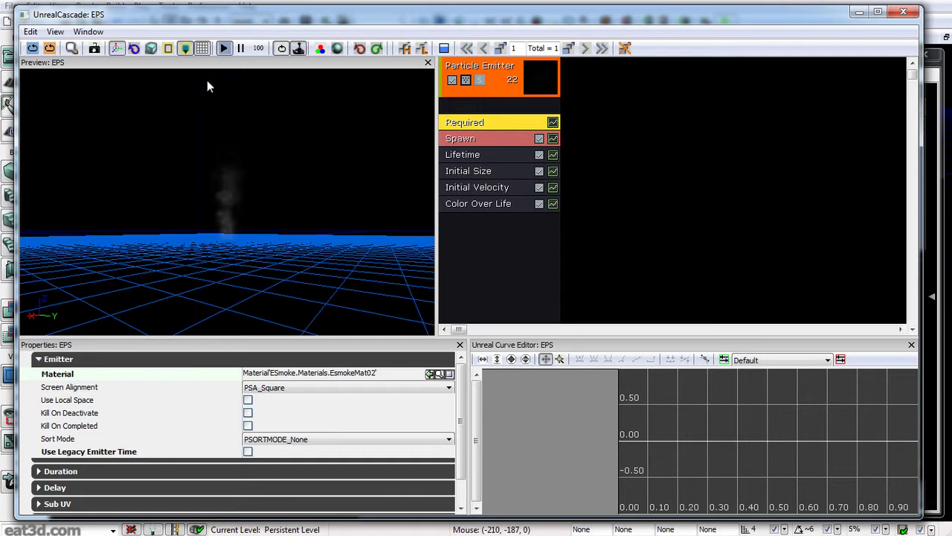
click(203, 49)
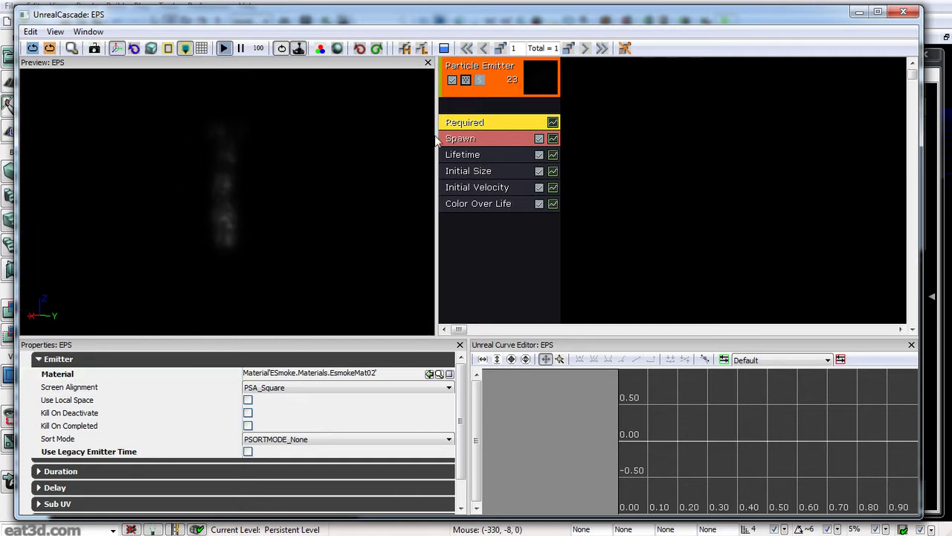
Step: Set the Spawn module's constant rate to 1
click(481, 140)
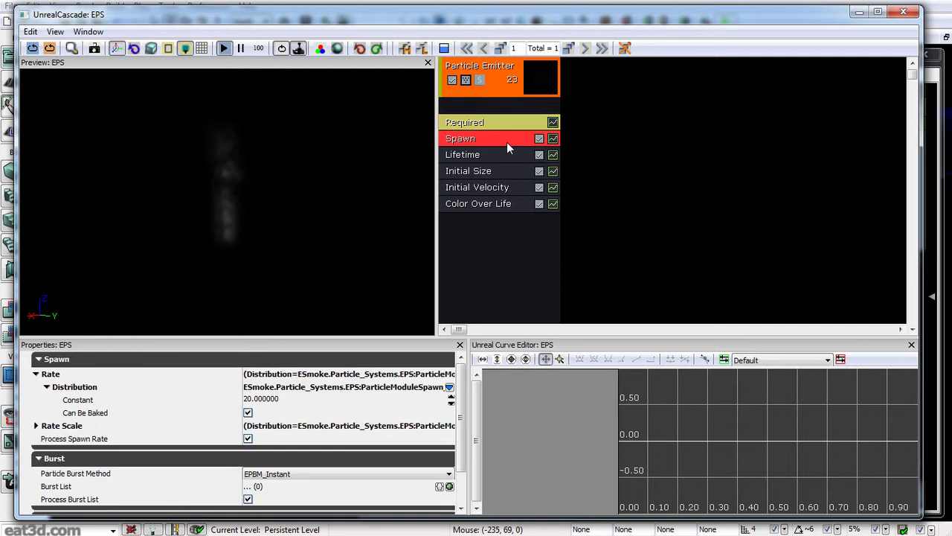
click(262, 400)
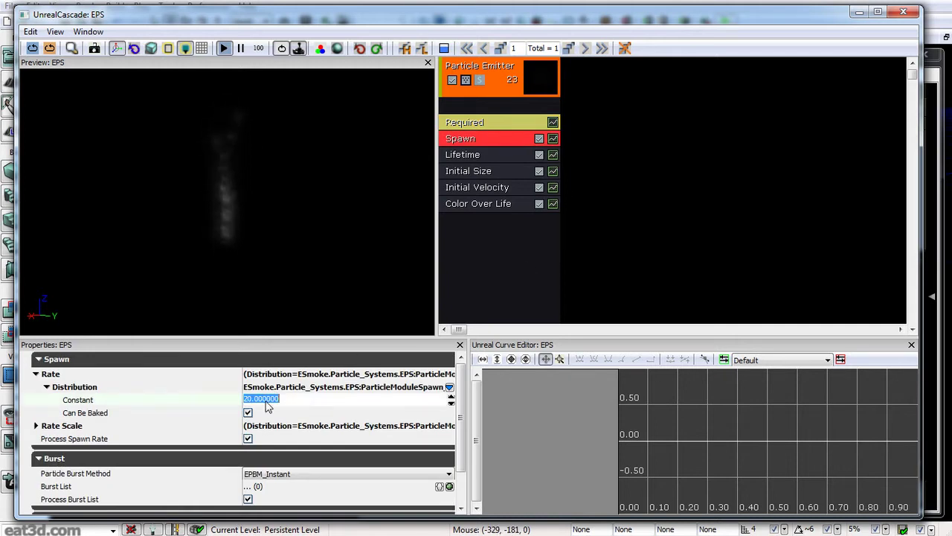
text(1)
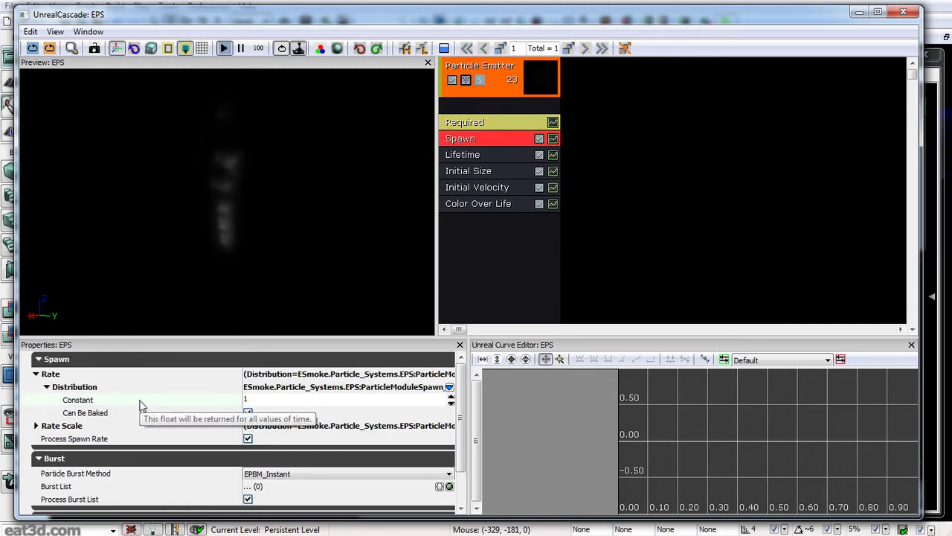
key(Return)
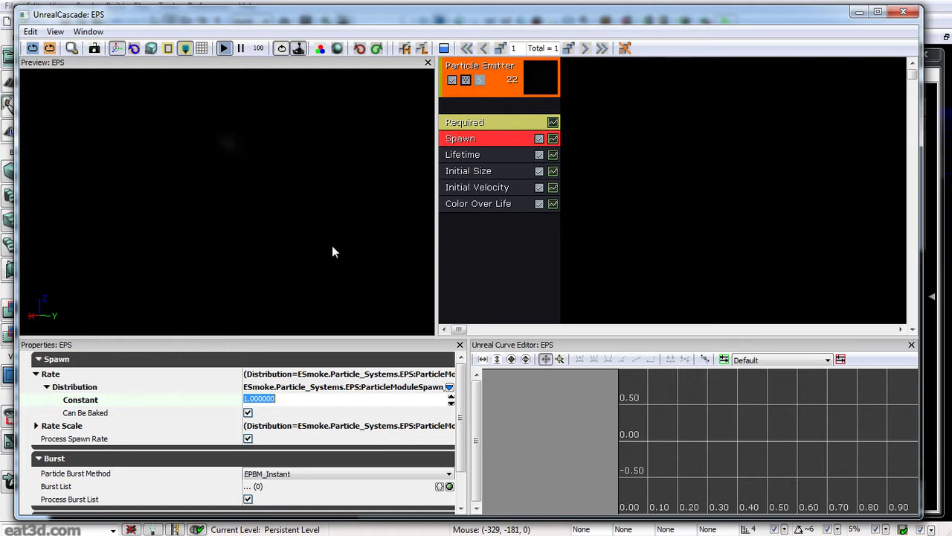
Step: Set the particle Lifetime distribution to a minimum of 19 and a maximum of 20
click(500, 154)
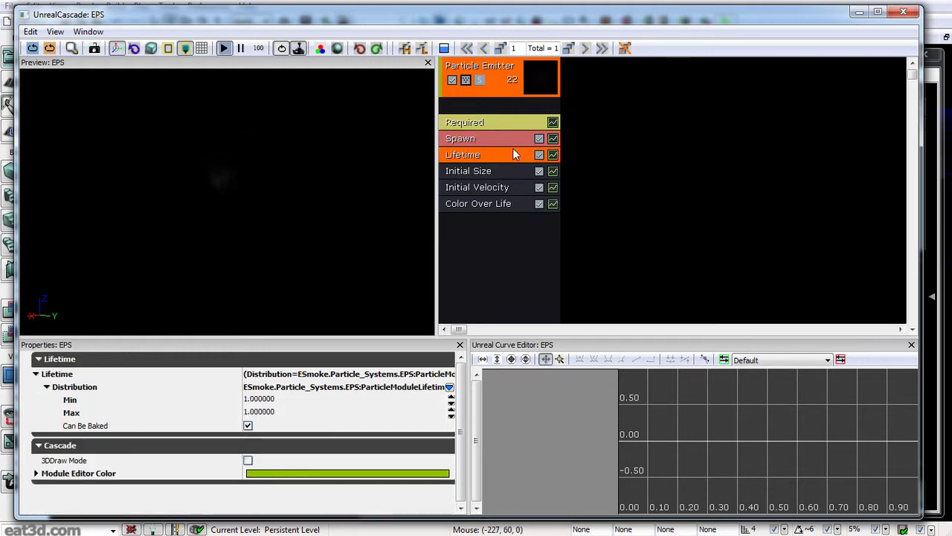
click(280, 402)
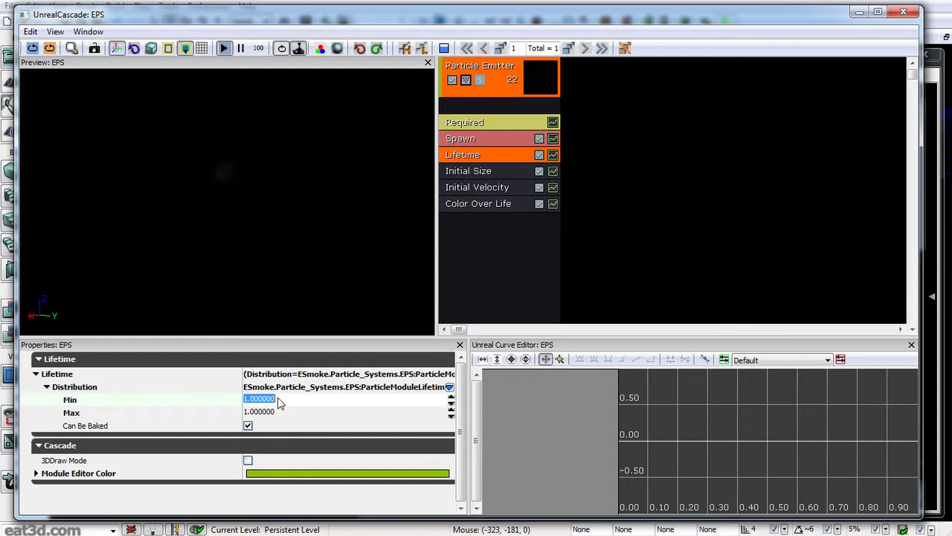
text(19)
key(Tab)
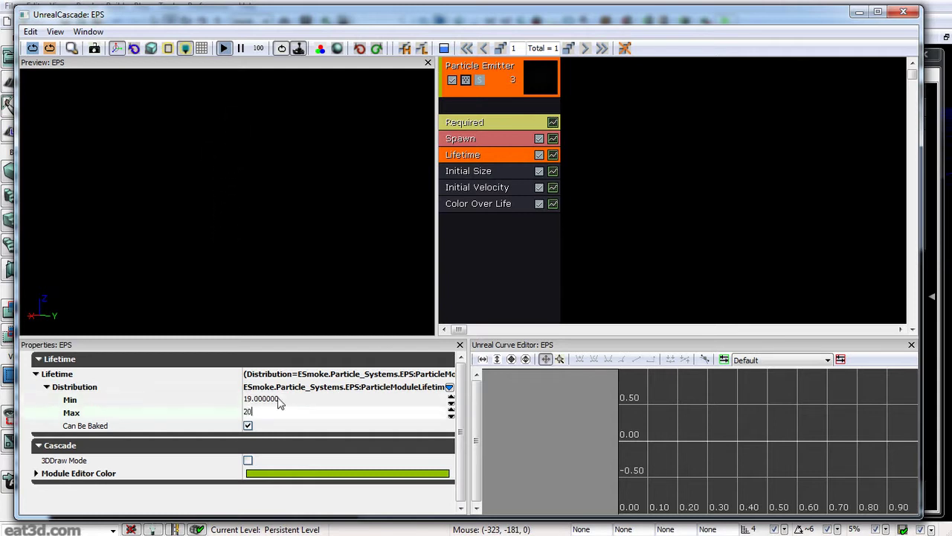
key(Return)
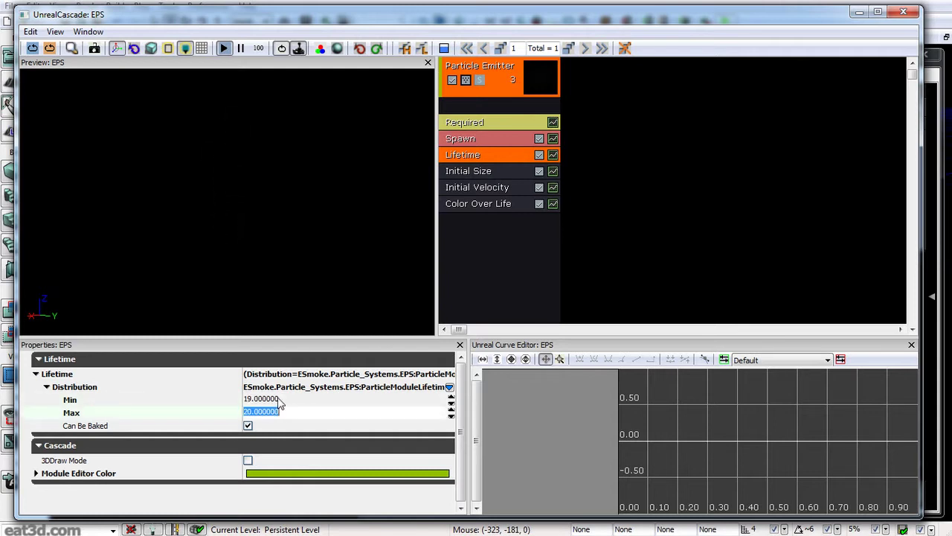
Step: Set the Initial Size module's maximum start size to 400 on X, Y and Z
click(477, 173)
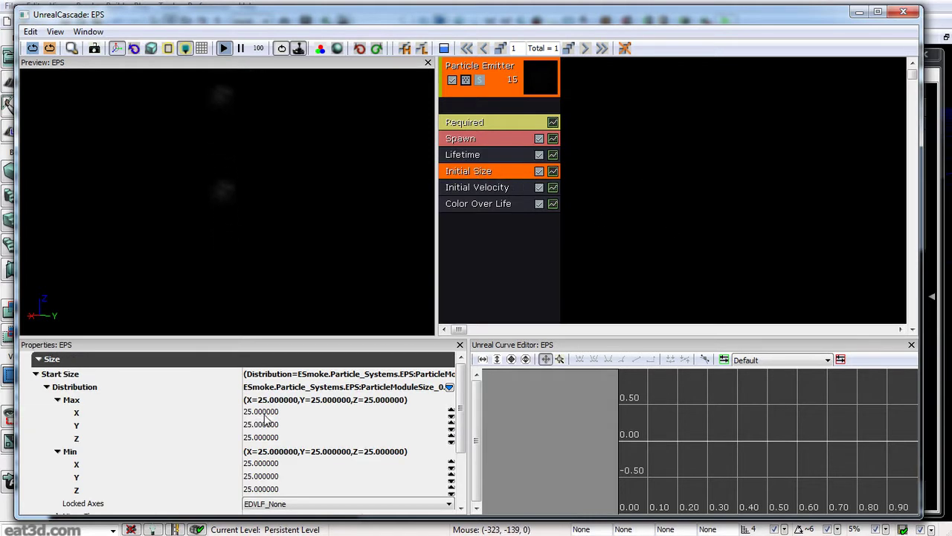
click(83, 412)
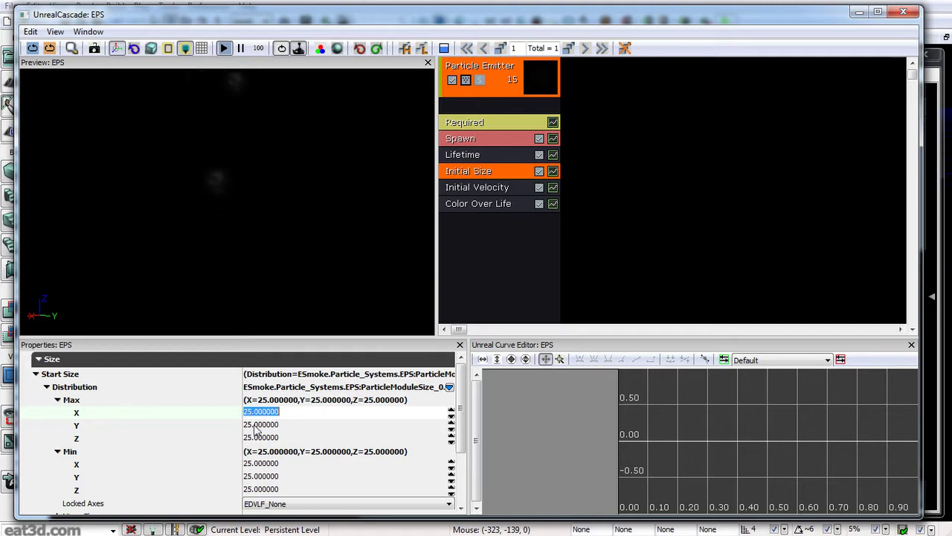
text(400)
key(Tab)
text(400)
key(Tab)
text(400)
key(Tab)
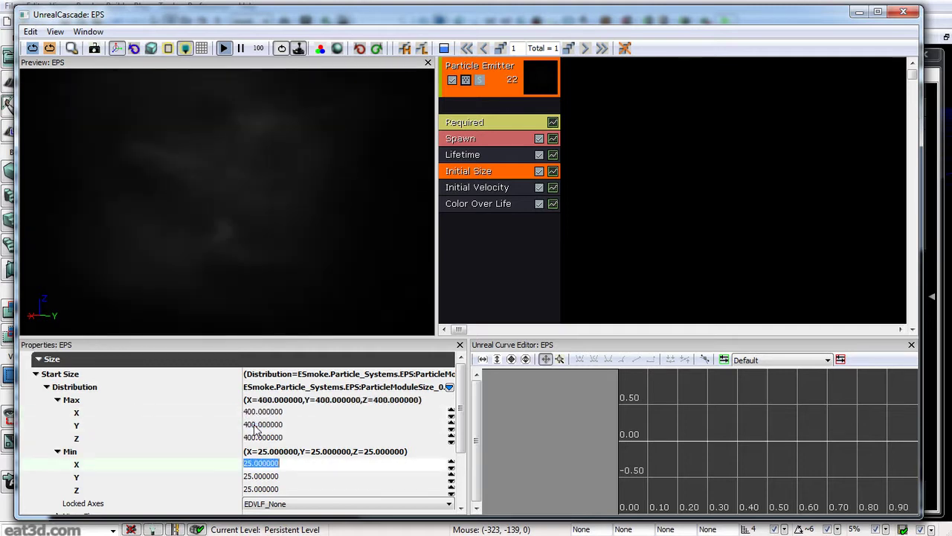
Step: Set the minimum start size to 350 on X, Y and Z
text(350)
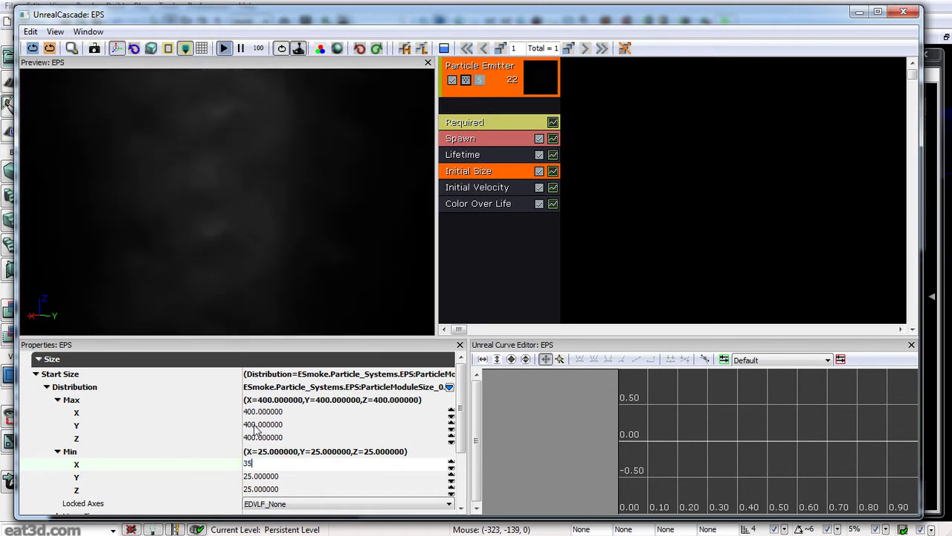
key(Tab)
text(350)
key(Tab)
text(350)
key(Return)
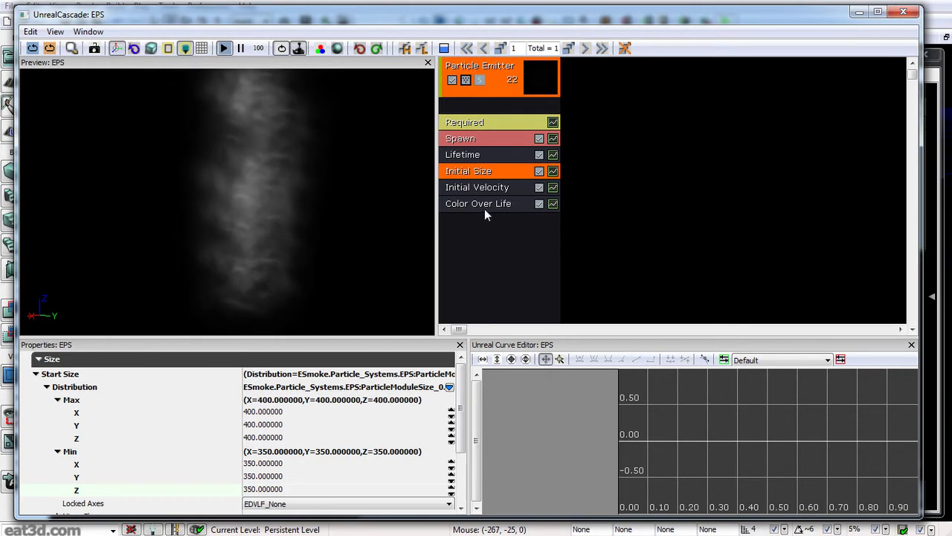
Step: Load the Color Over Life module into the curve editor and lower the alpha curve's starting key to about 0
click(462, 208)
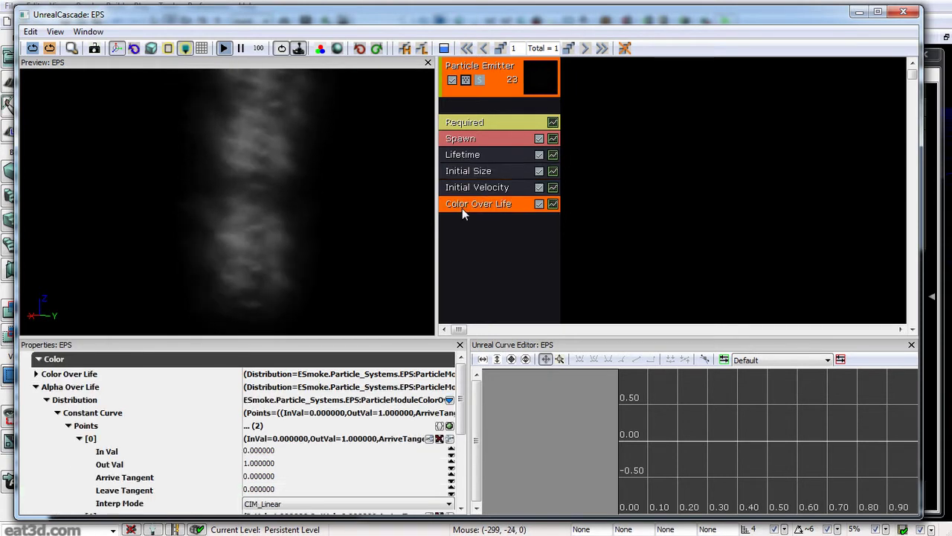
click(554, 206)
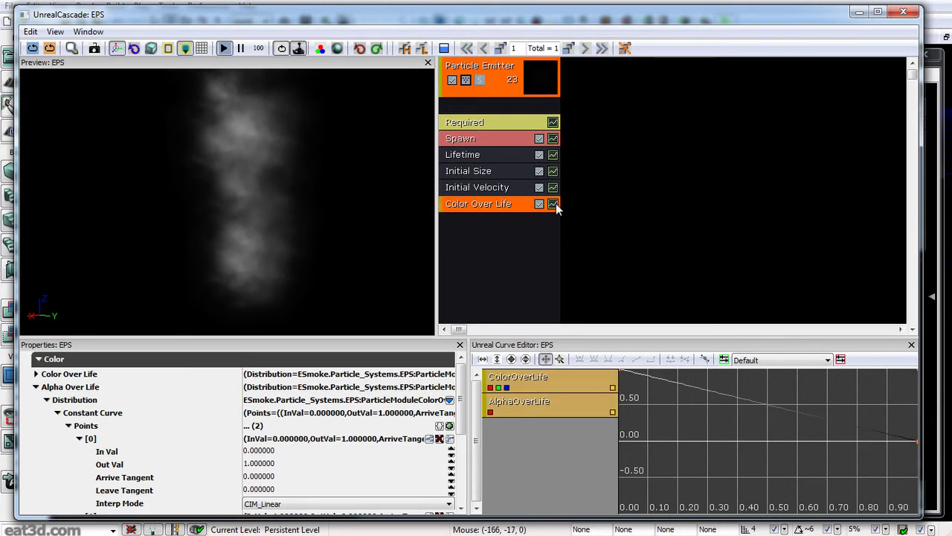
drag(698, 404, 712, 440)
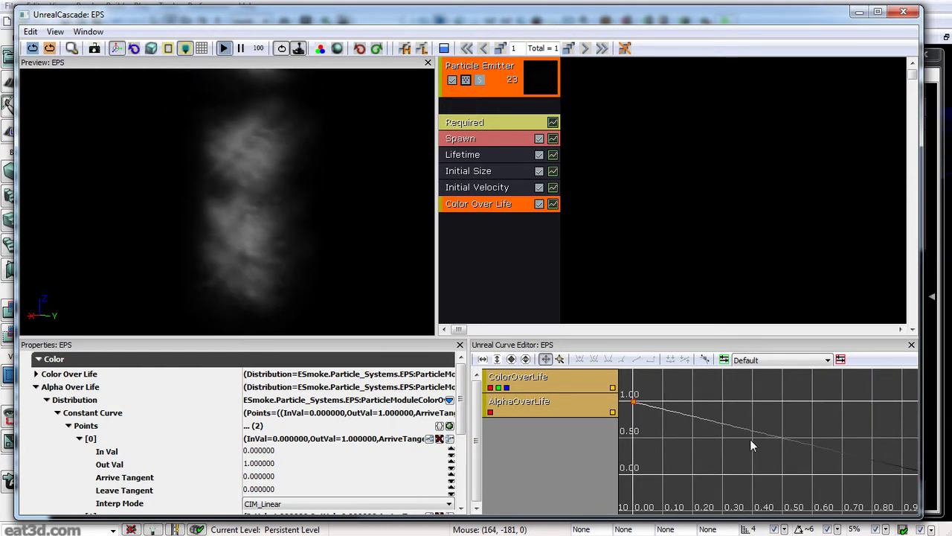
key(a)
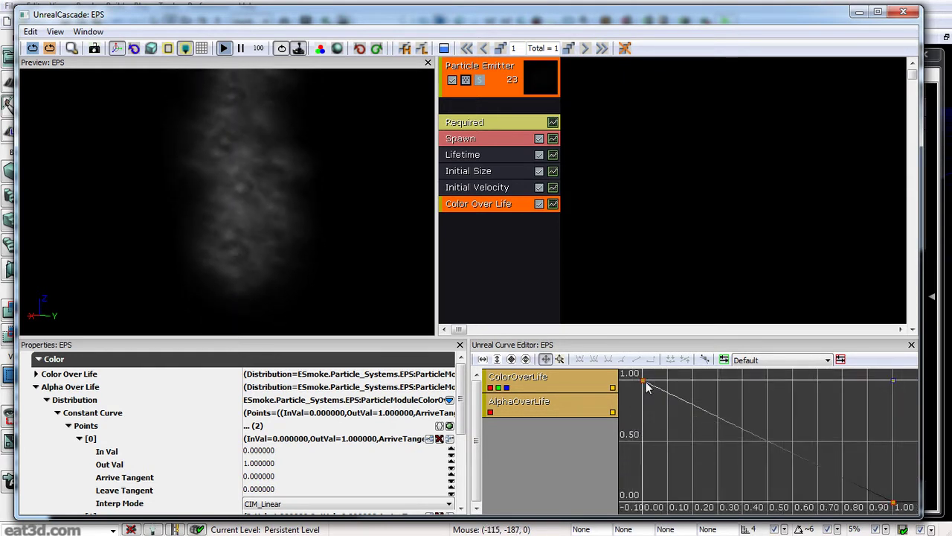
mouse_move(646, 390)
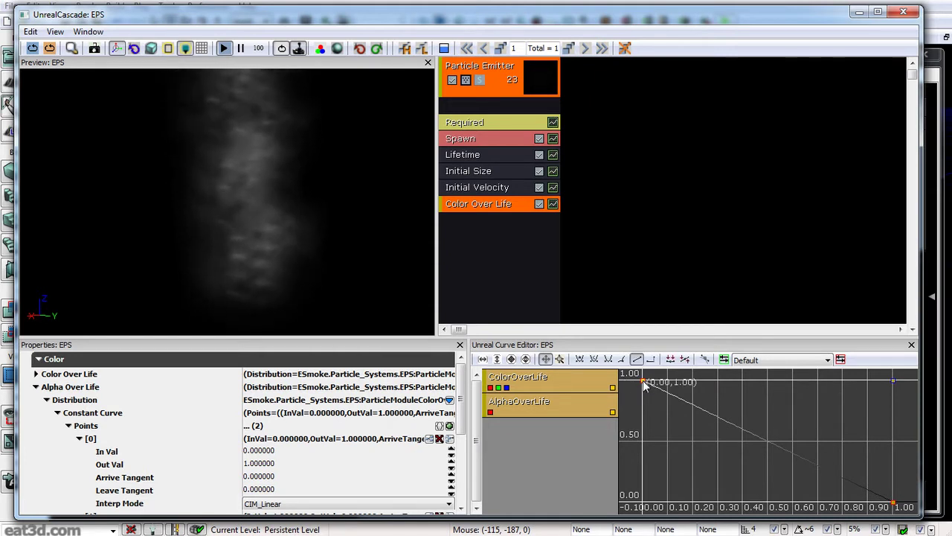
drag(645, 385, 644, 507)
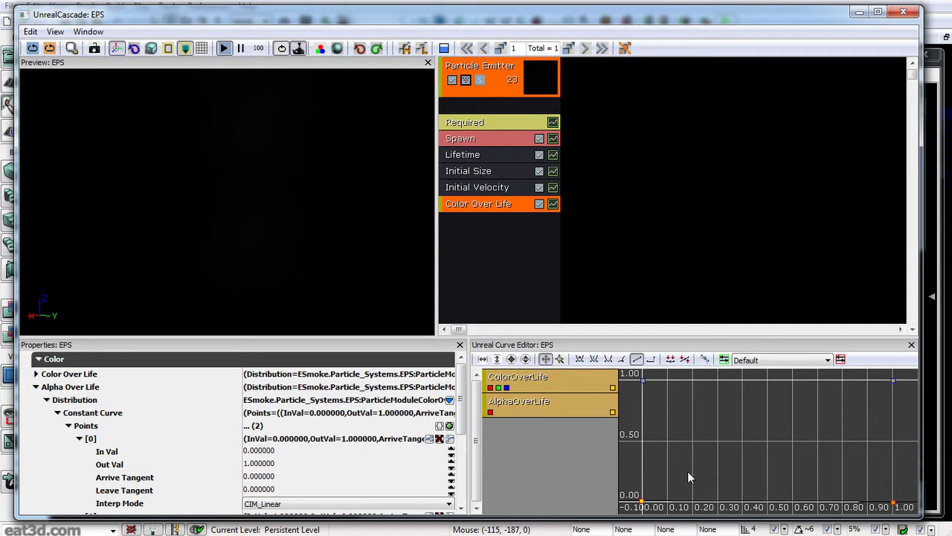
Step: Add a middle key to the AlphaOverLife curve and raise it to about 0.9 at roughly a third of the lifetime
ctrl+click(709, 506)
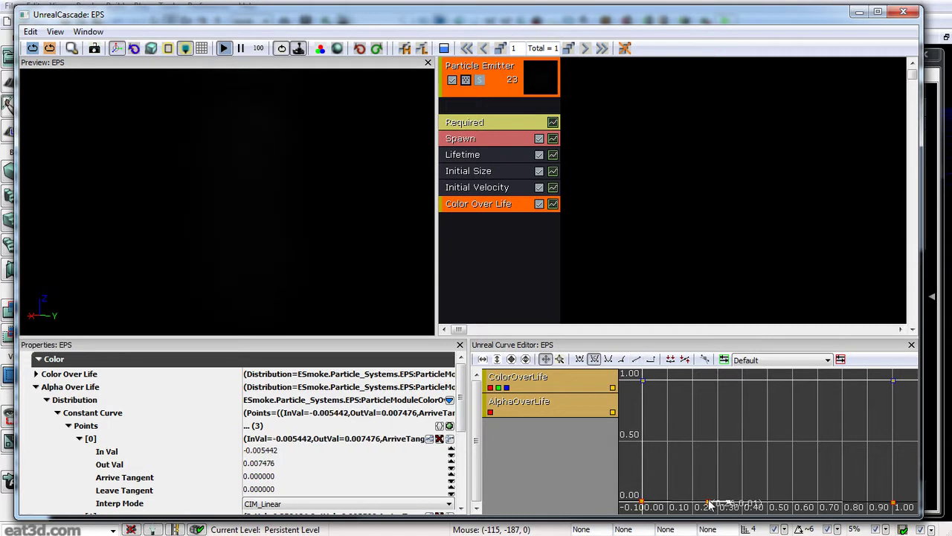
drag(709, 505, 777, 422)
scroll(792, 408, down, 1)
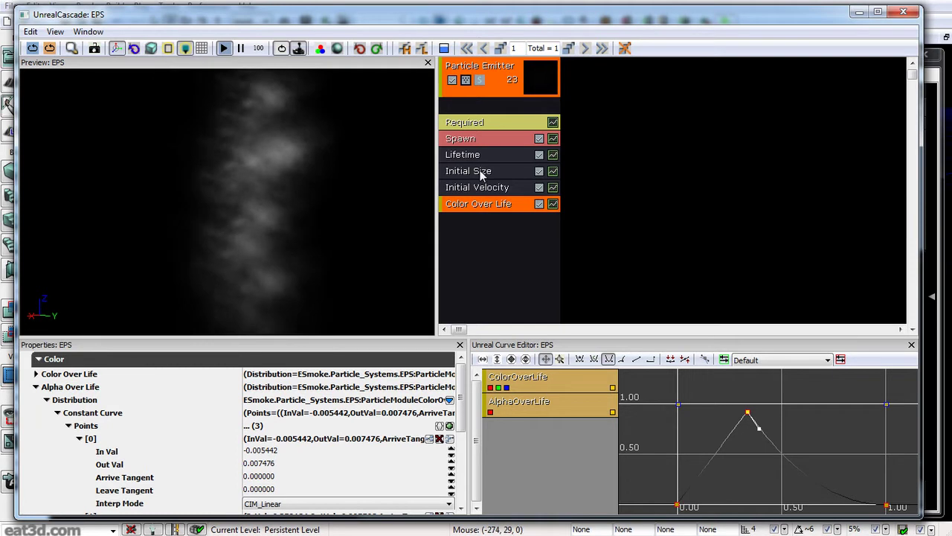
Step: Set the Initial Velocity module's maximum start velocity to 5 on X, 5 on Y and 30 on Z
click(475, 189)
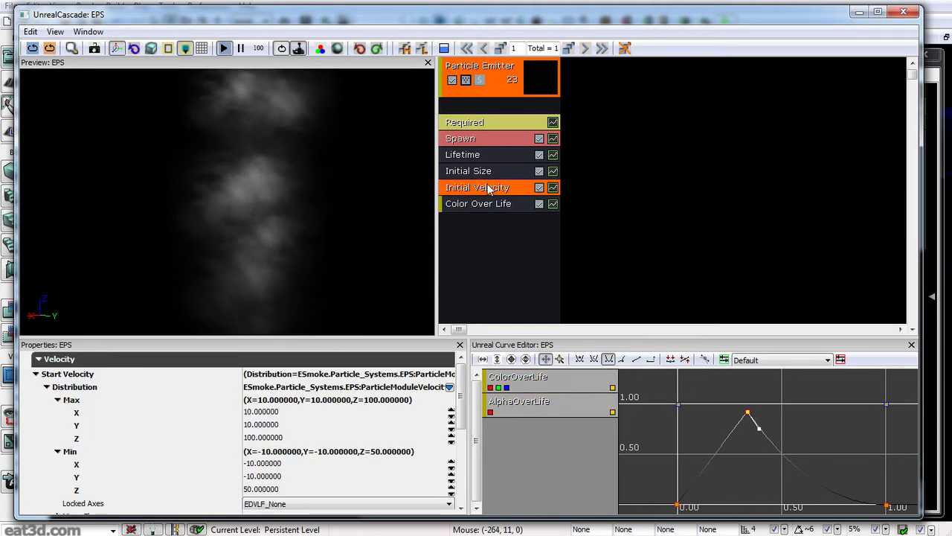
click(277, 413)
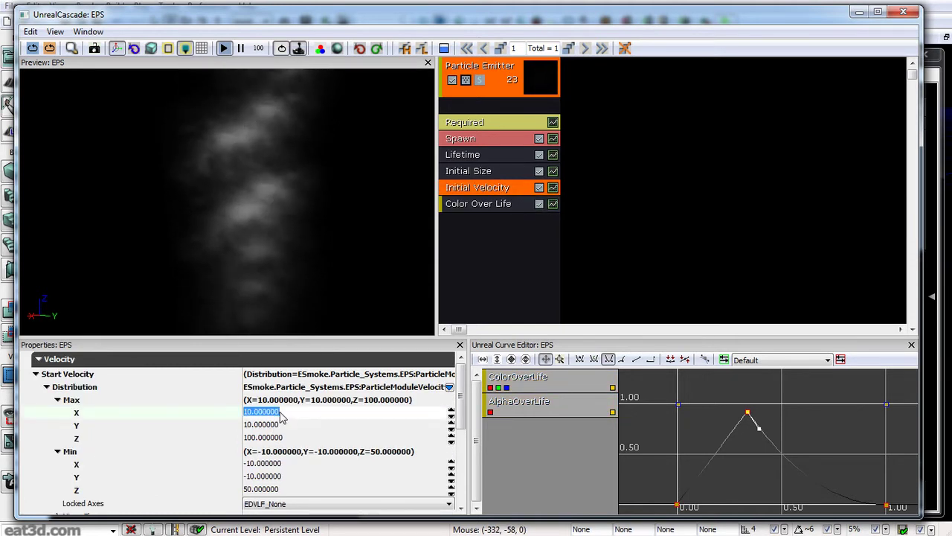
text(5)
key(Tab)
text(5)
key(Tab)
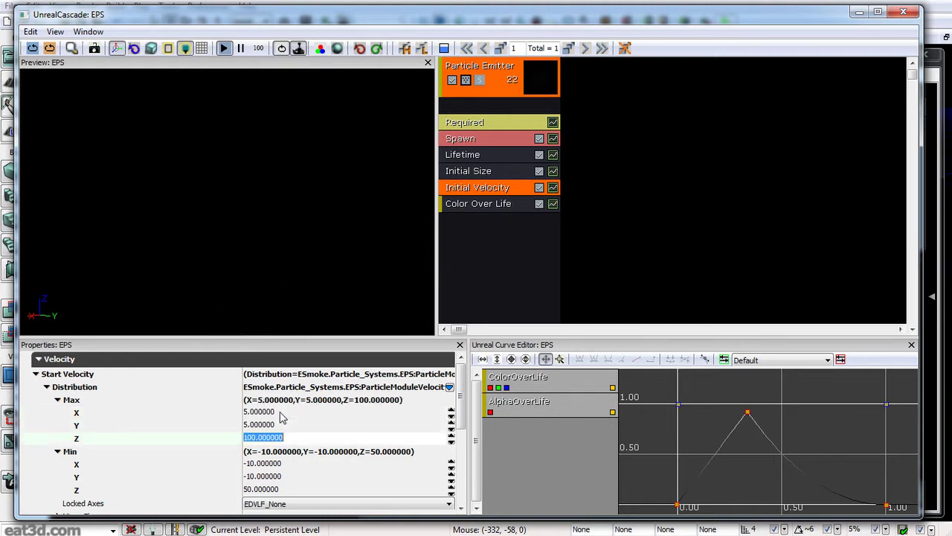
text(30)
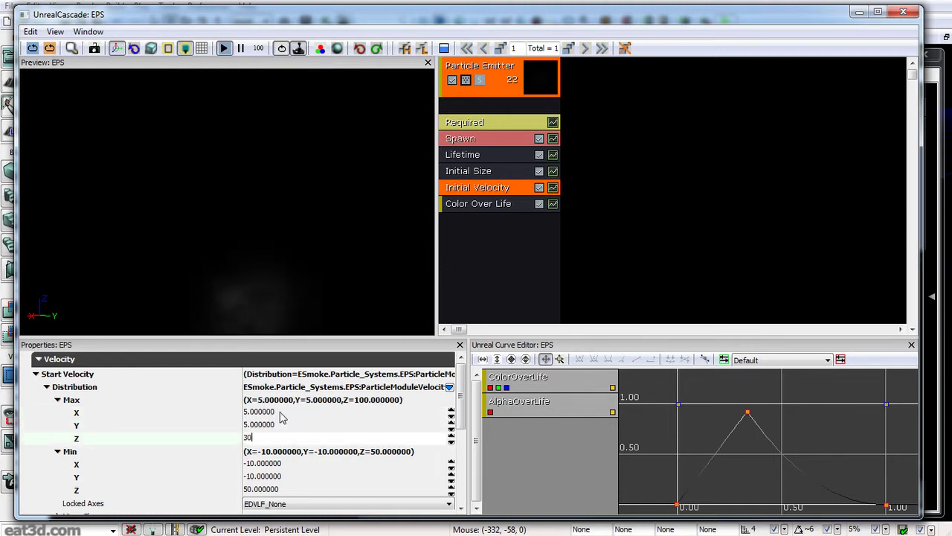
key(Tab)
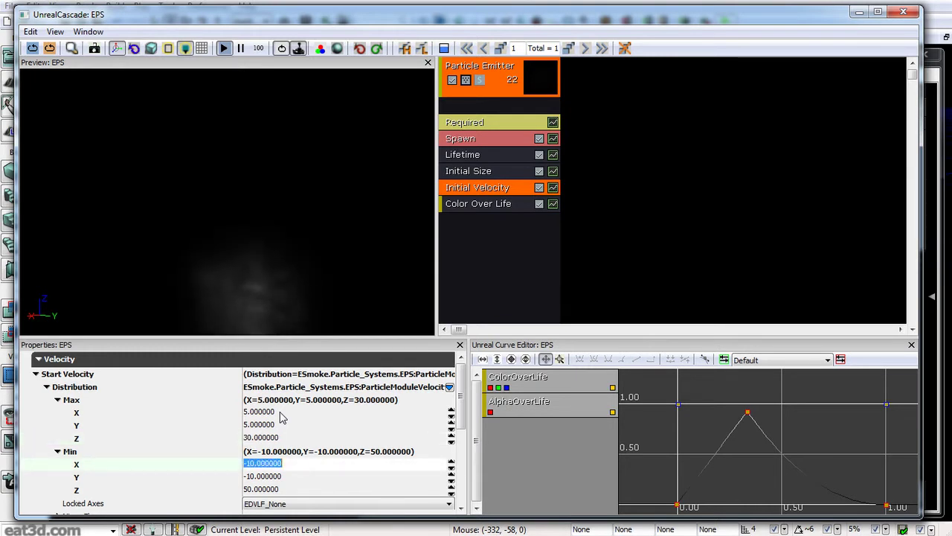
Step: Set the minimum start velocity to 0 on X and Y and 20 on Z, and check the smoke in the preview
text(0)
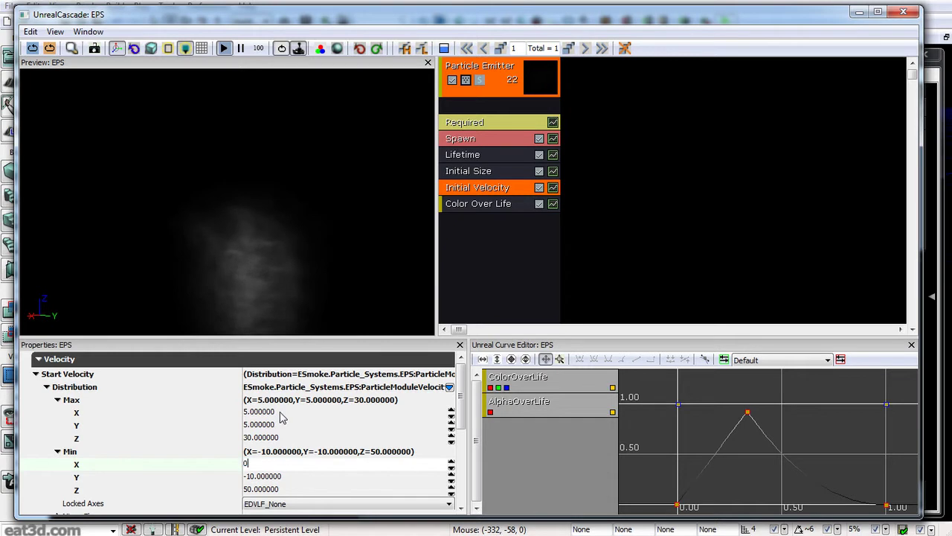
key(Tab)
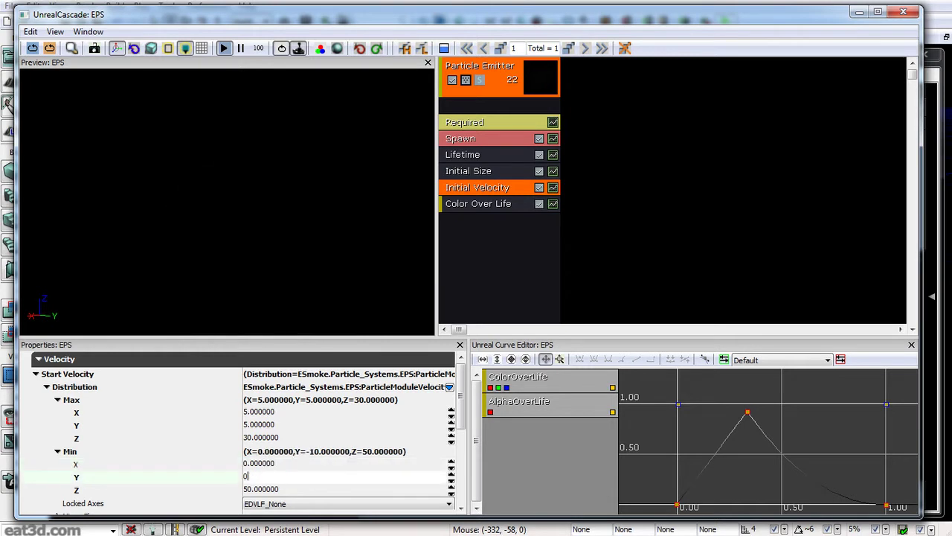
key(Tab)
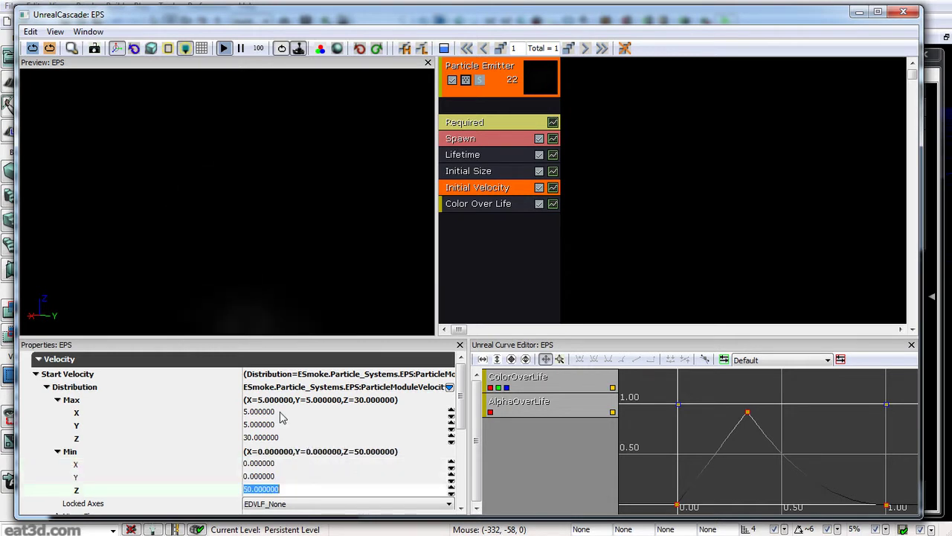
text(20)
key(Return)
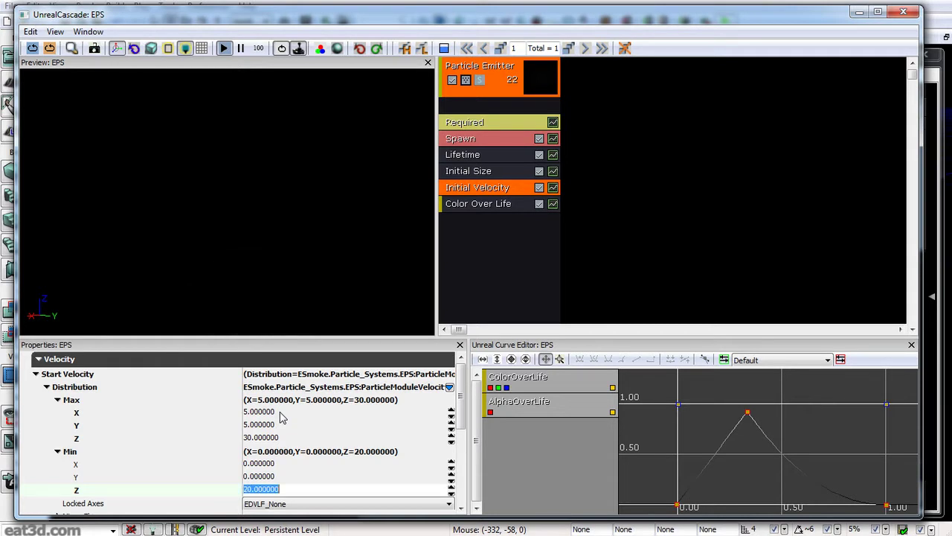
middle_drag(271, 215, 243, 245)
right_drag(242, 245, 243, 222)
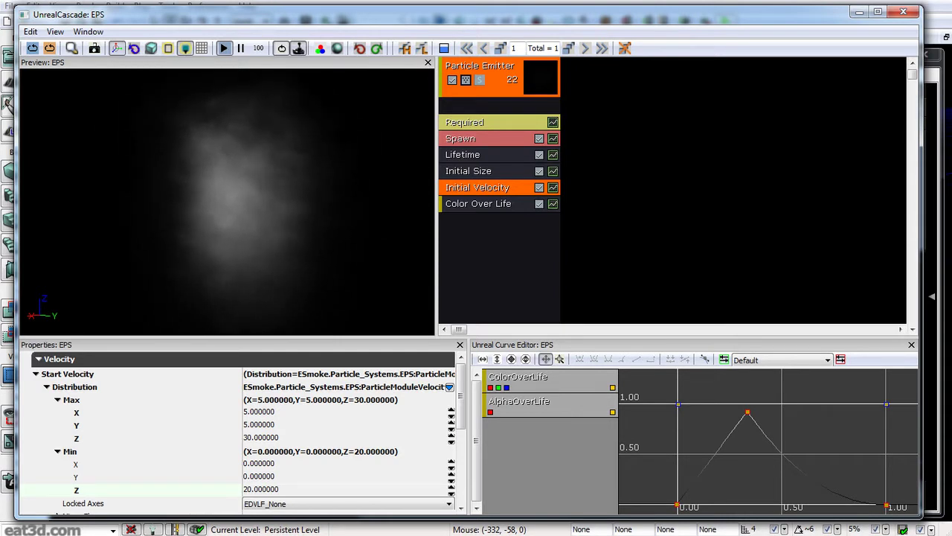
right_drag(289, 256, 289, 244)
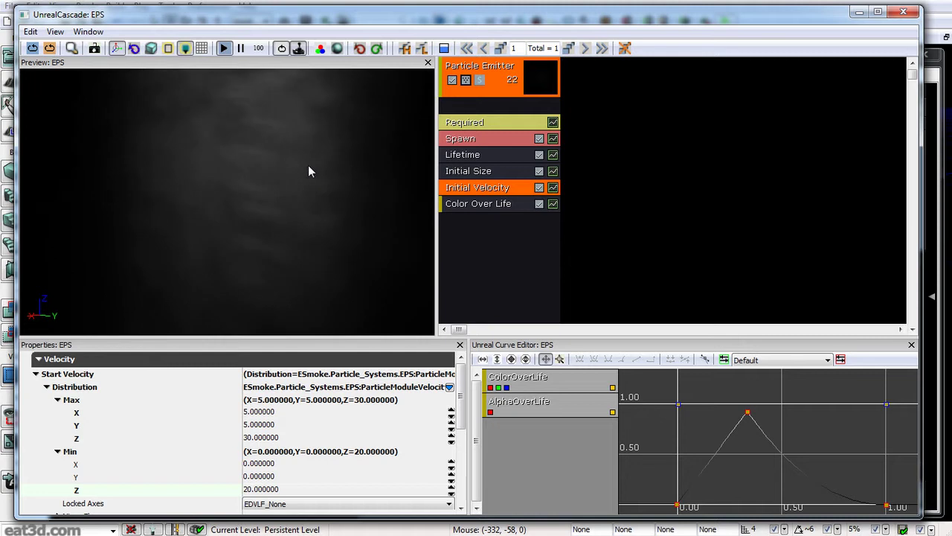
Step: Add an Initial Rotation module to the particle emitter
right_click(480, 223)
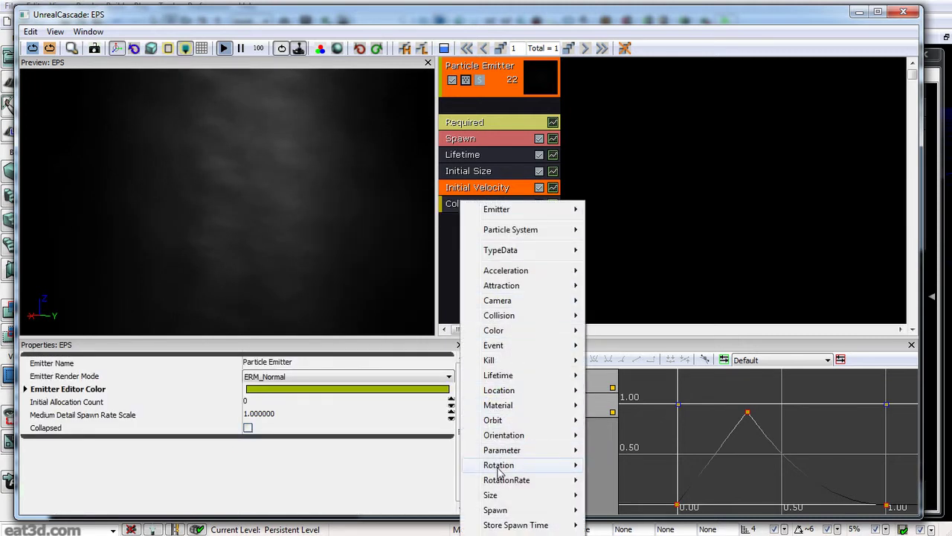
mouse_move(498, 469)
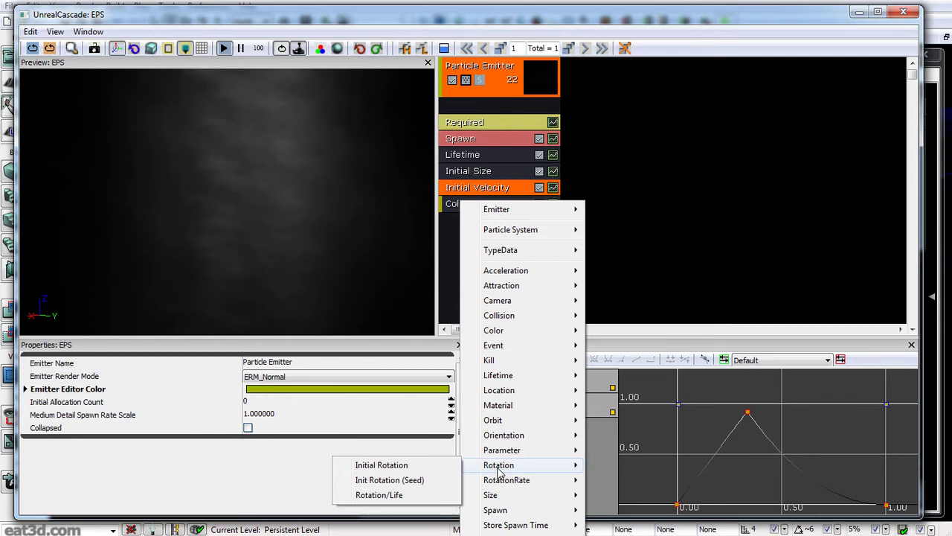
click(444, 466)
click(483, 222)
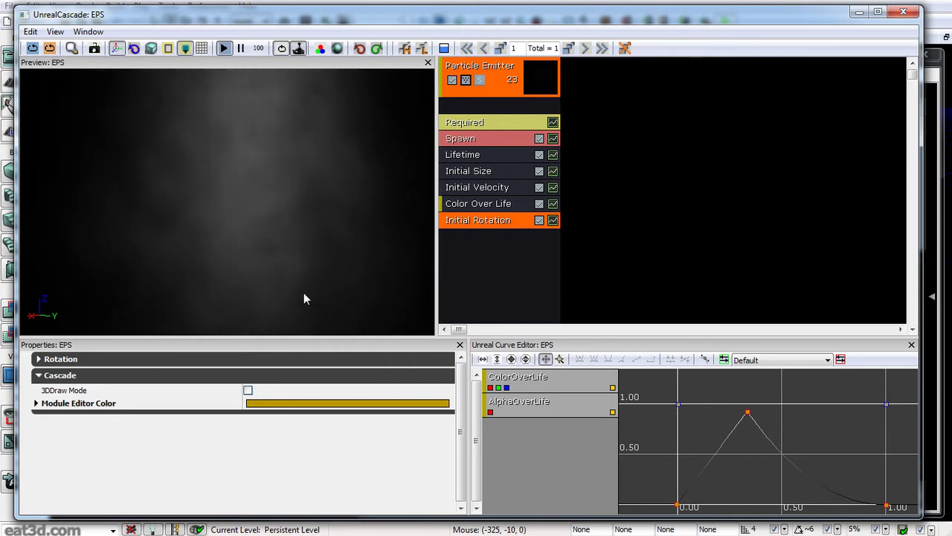
Step: Add an Initial Location module to the particle emitter
right_click(461, 222)
mouse_move(523, 237)
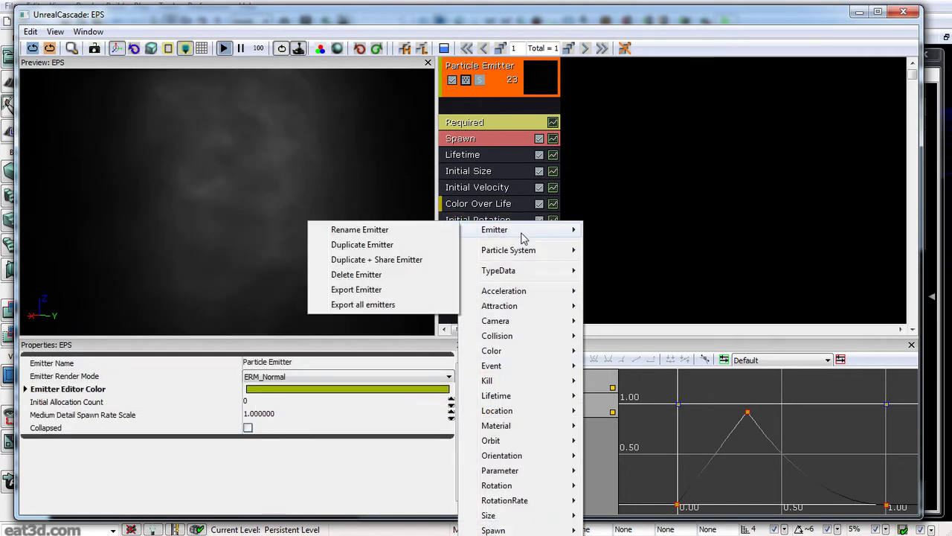
mouse_move(508, 415)
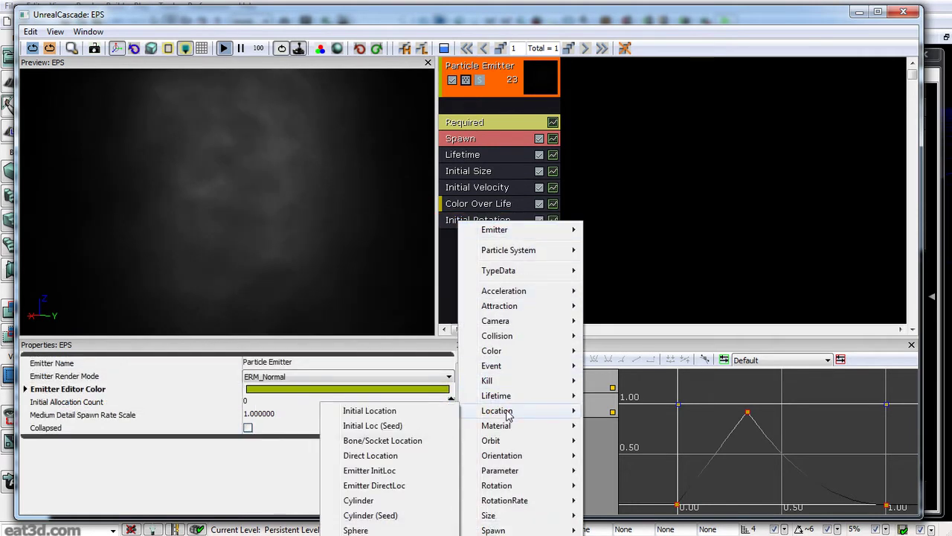
click(410, 413)
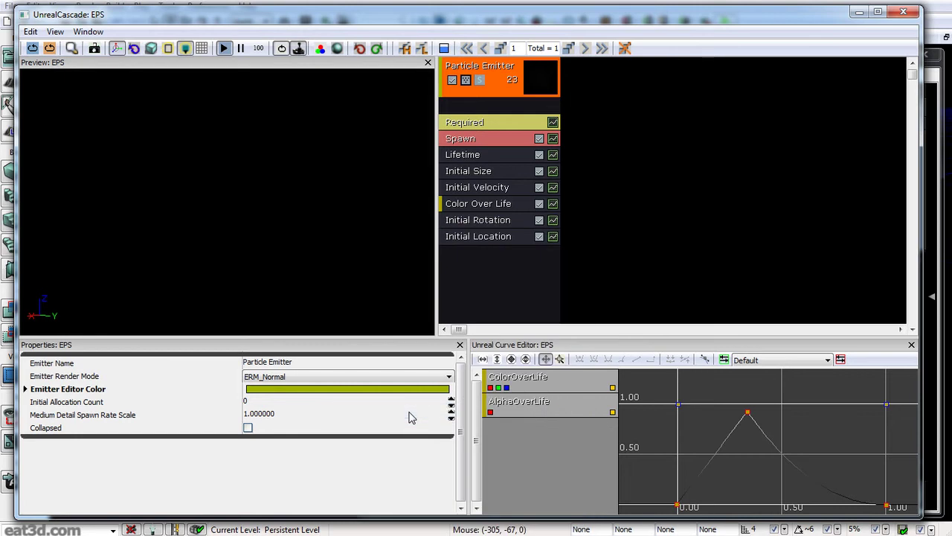
Step: Set the Initial Location module's maximum start location to 50 on X and Y
click(464, 238)
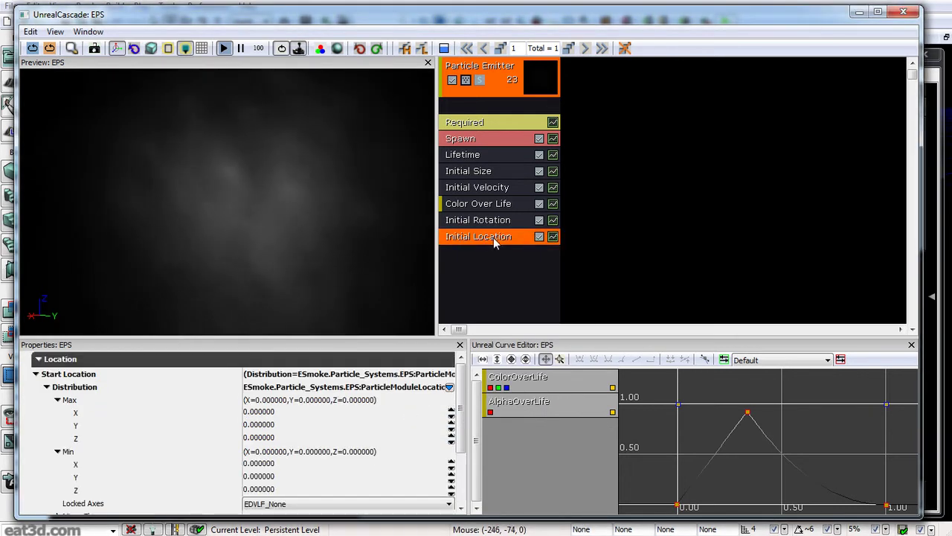
click(255, 416)
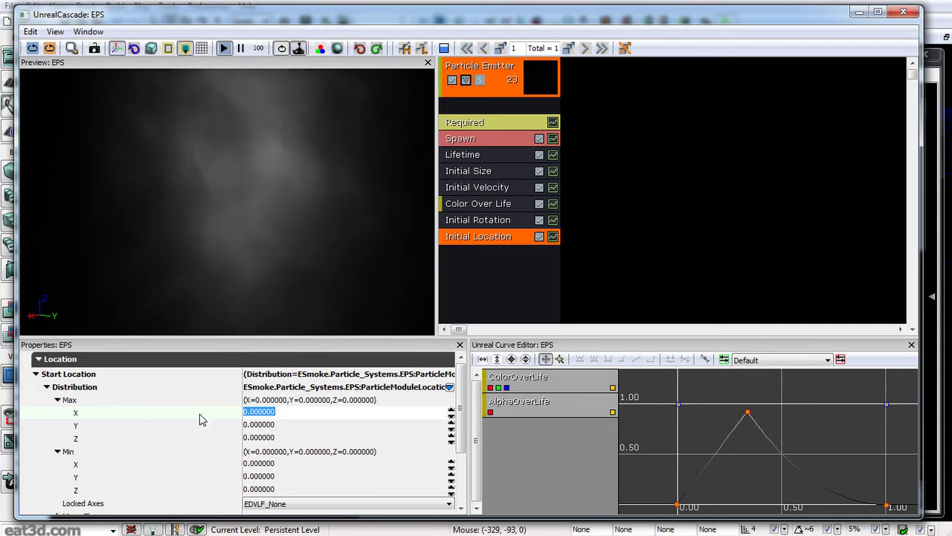
text(50)
key(Tab)
text(50)
key(Tab)
key(Tab)
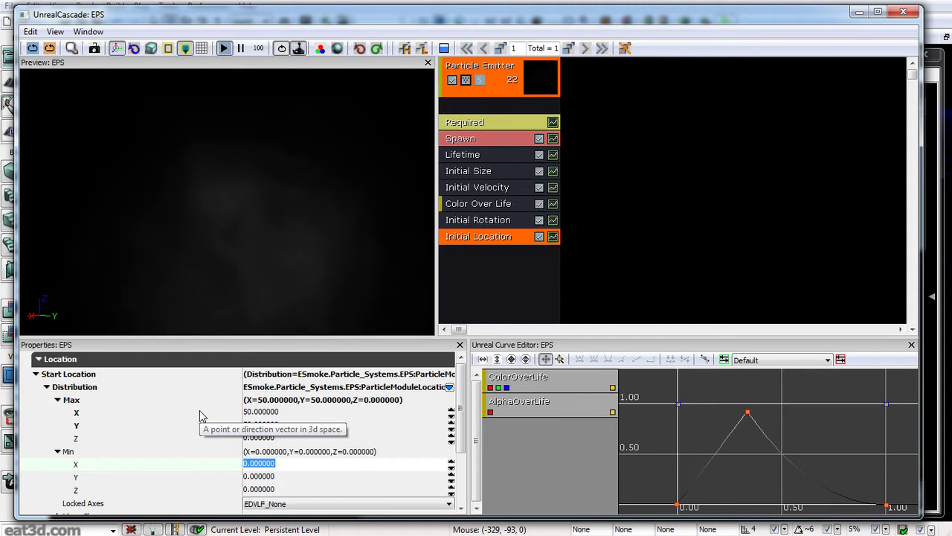
Step: Set the minimum start location to -50 on X and Y
text(-50)
key(Tab)
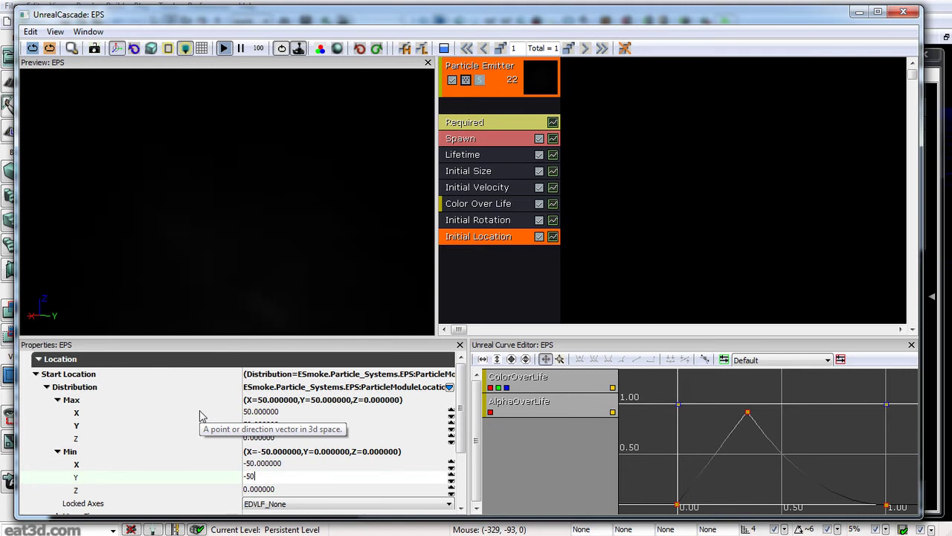
text(-50)
key(Return)
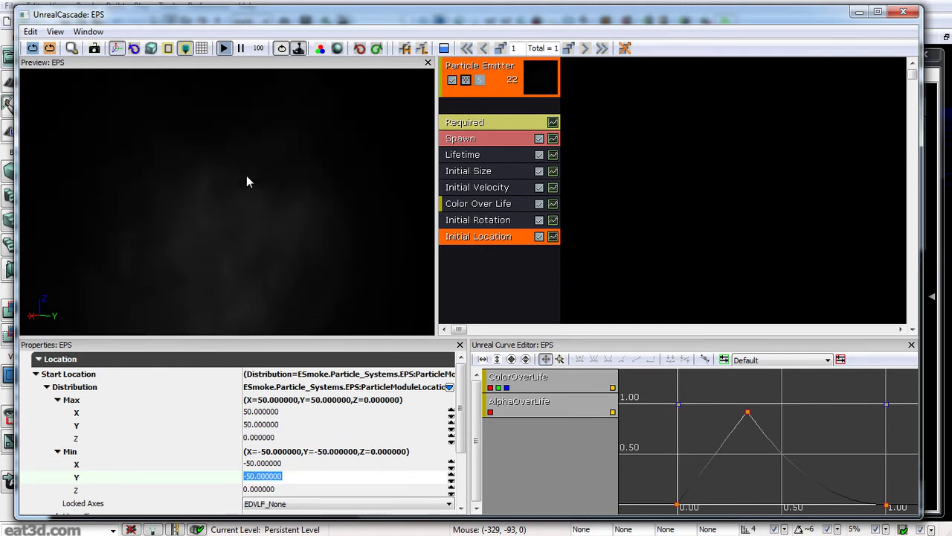
Step: Save the current preview as the EPS thumbnail and close the particle editor
click(316, 220)
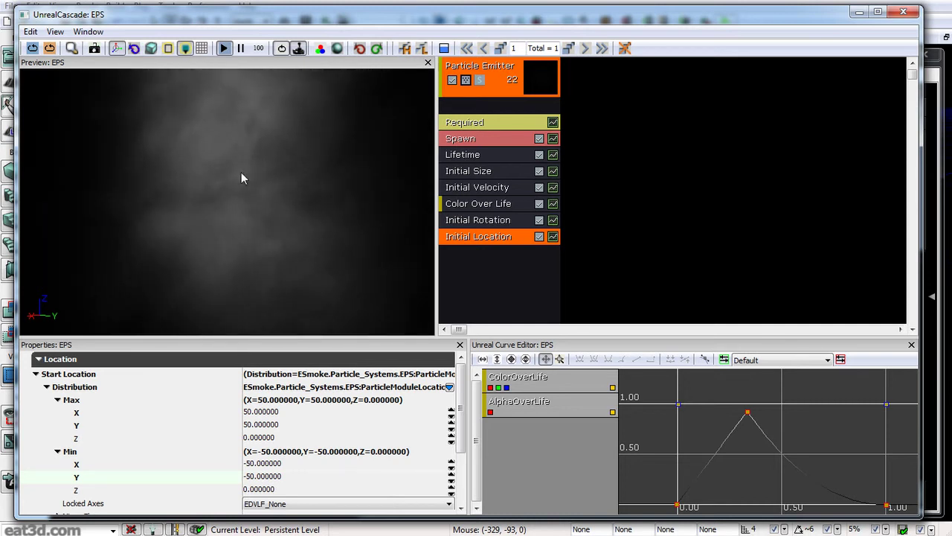
click(95, 53)
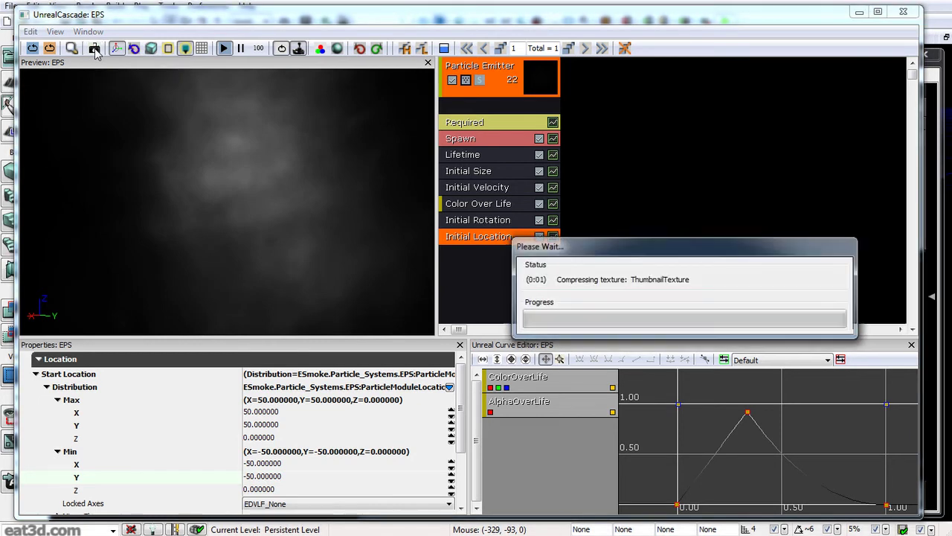
click(910, 15)
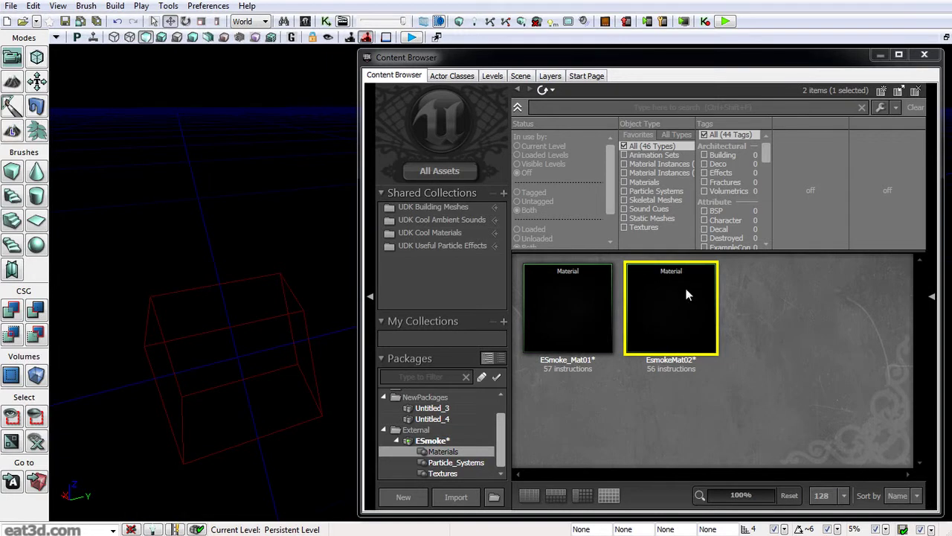
Step: Place the EPS particle system from the ESmoke package's Particle_Systems group into the level
click(461, 462)
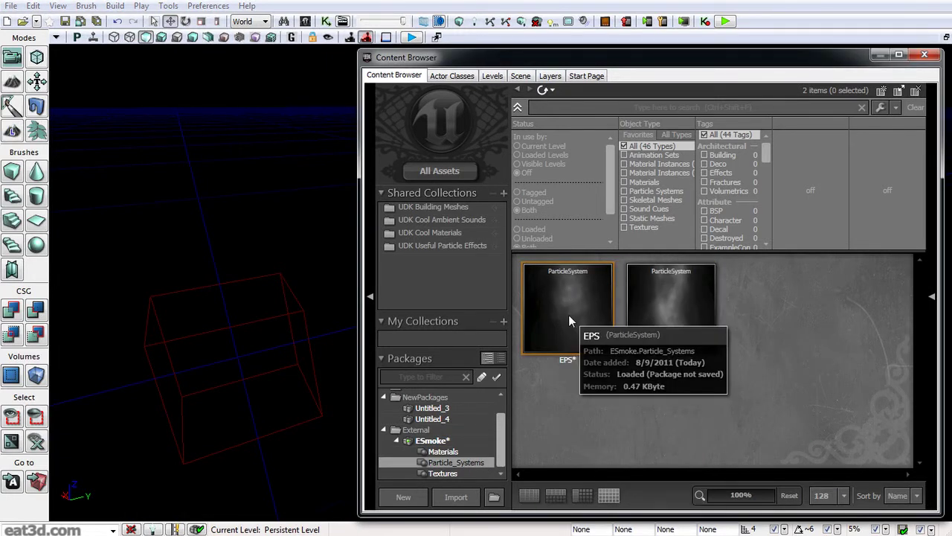
drag(578, 278, 305, 319)
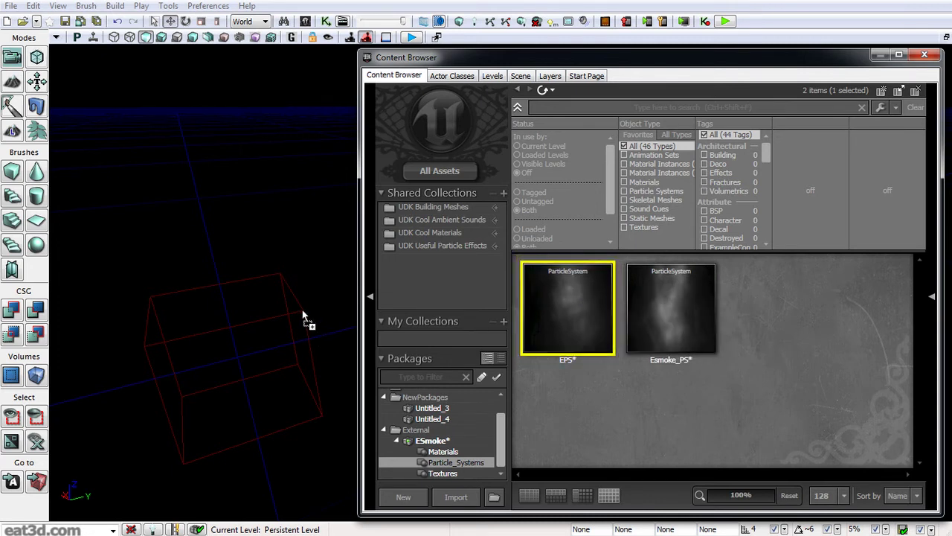
Step: Drop the EPS particle system at the builder brush, close the Content Browser and frame the placed emitter in the perspective view
drag(303, 315, 301, 309)
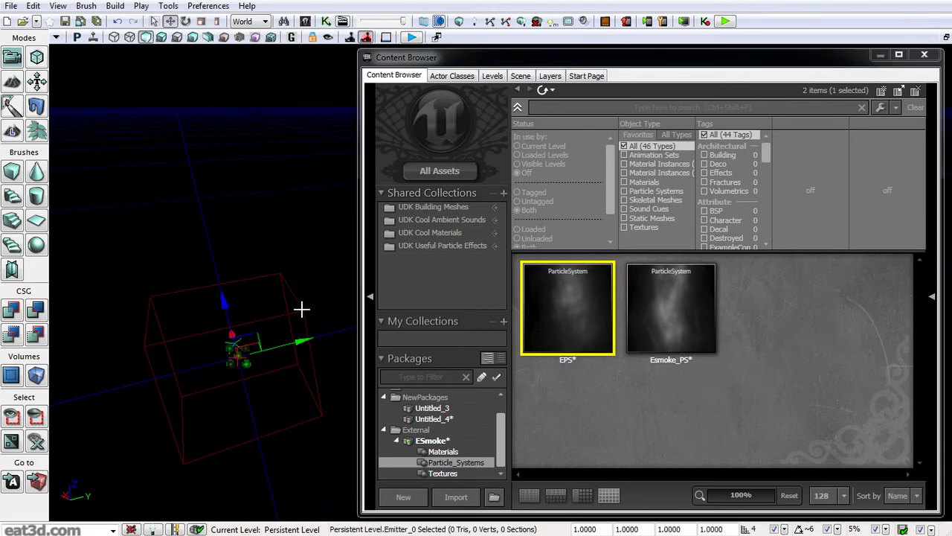
click(932, 55)
drag(631, 209, 636, 189)
right_drag(657, 235, 662, 201)
click(657, 235)
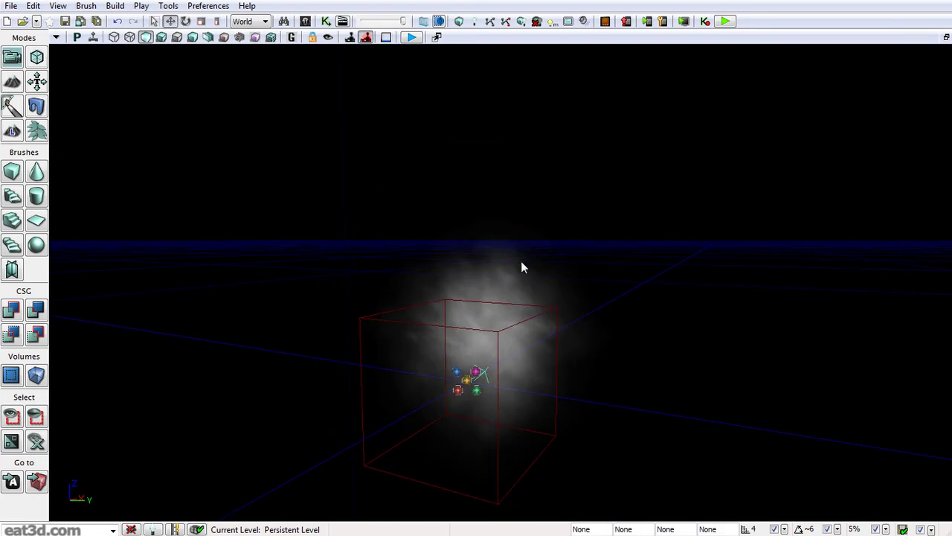
Step: Turn on game view and real-time preview in the perspective viewport to examine the smoke up close
key(g)
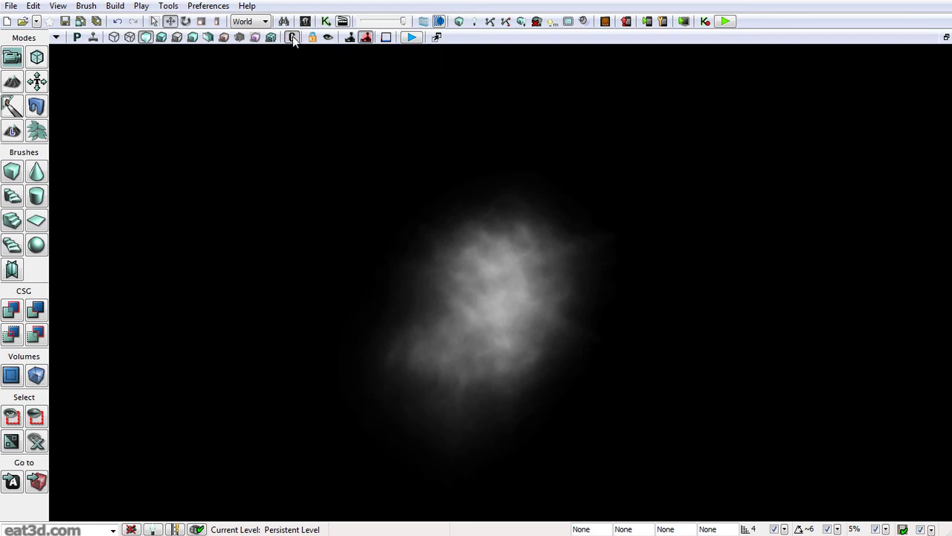
click(93, 38)
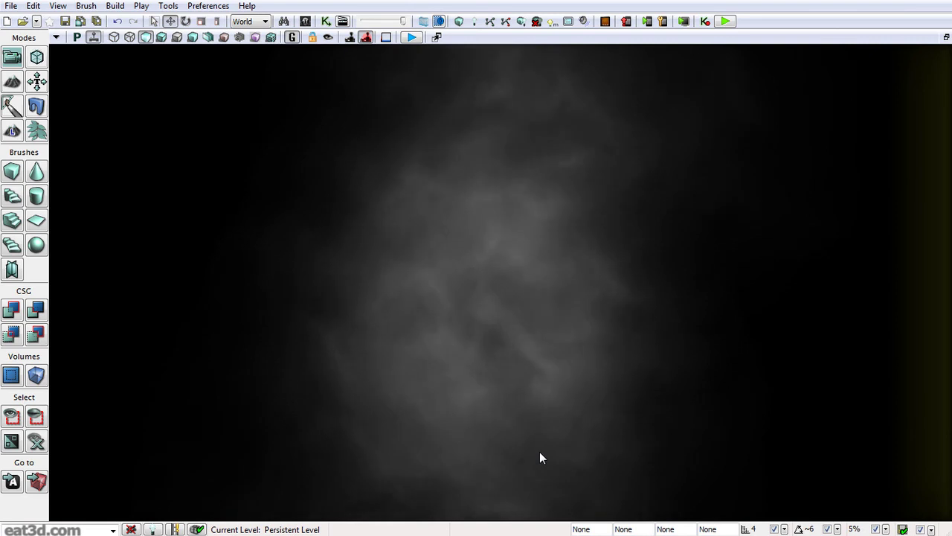
mouse_move(537, 446)
right_down()
mouse_move(544, 416)
mouse_move(543, 442)
right_up()
drag(537, 446, 254, 246)
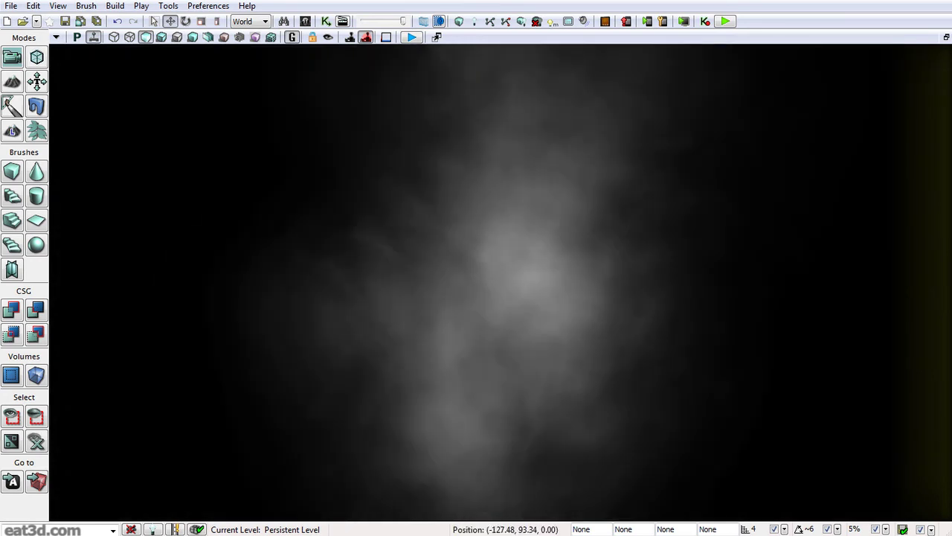
Step: Open the ESmokeMap level without saving the Untitled_4 package, and dismiss the map check warnings
click(6, 6)
click(29, 36)
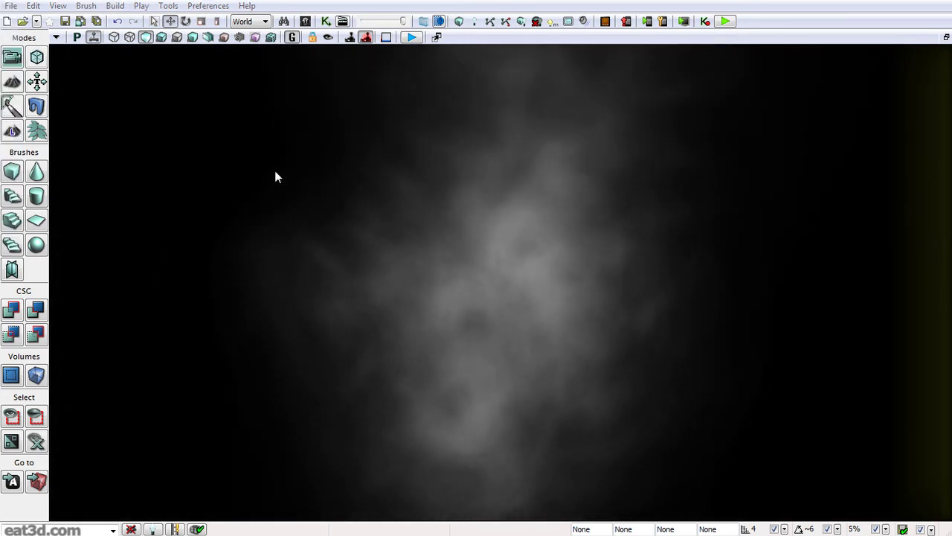
double_click(172, 121)
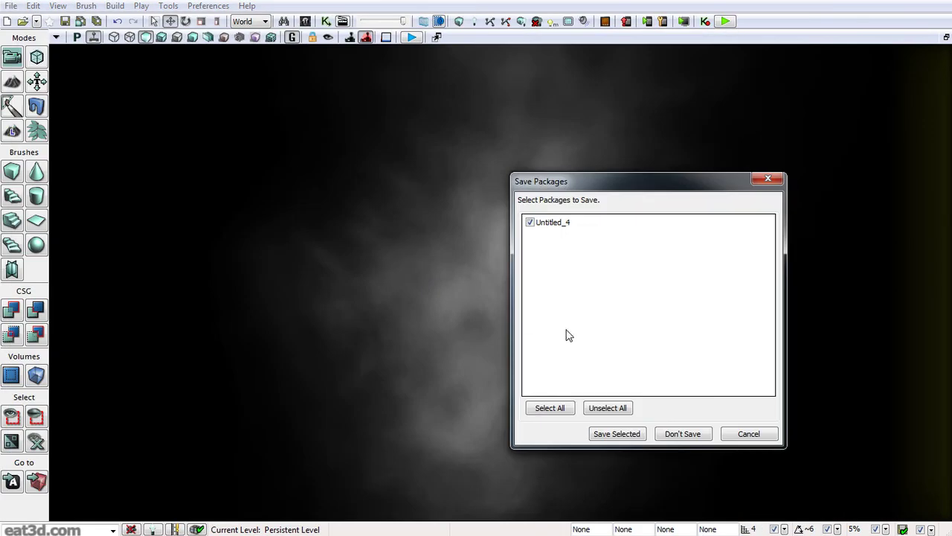
click(680, 433)
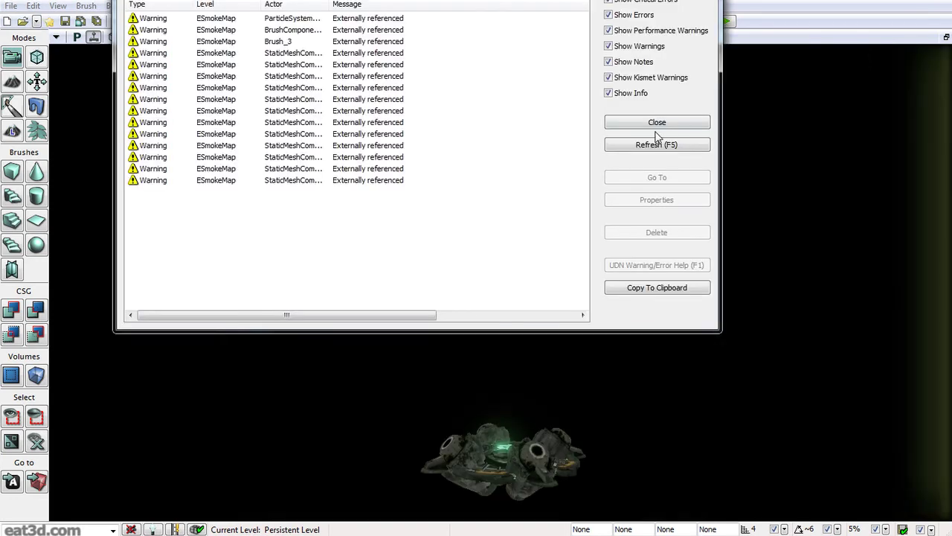
click(659, 127)
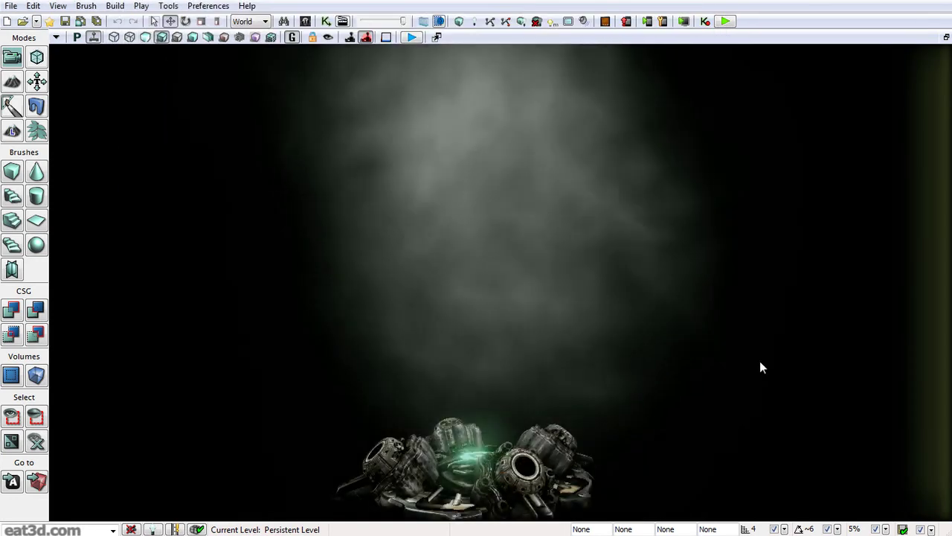